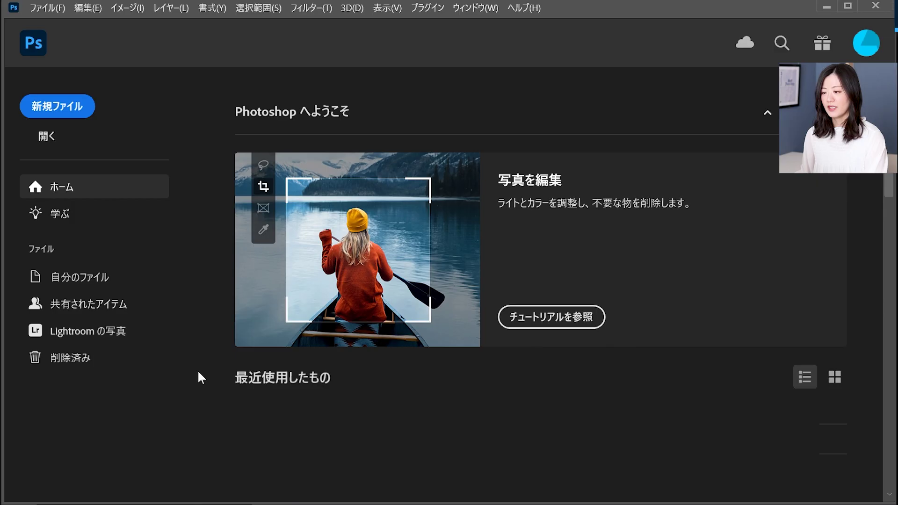
- Create a new 600 × 500 px, 72 ppi document from the 新規ファイル dialog
left_click(61, 117)
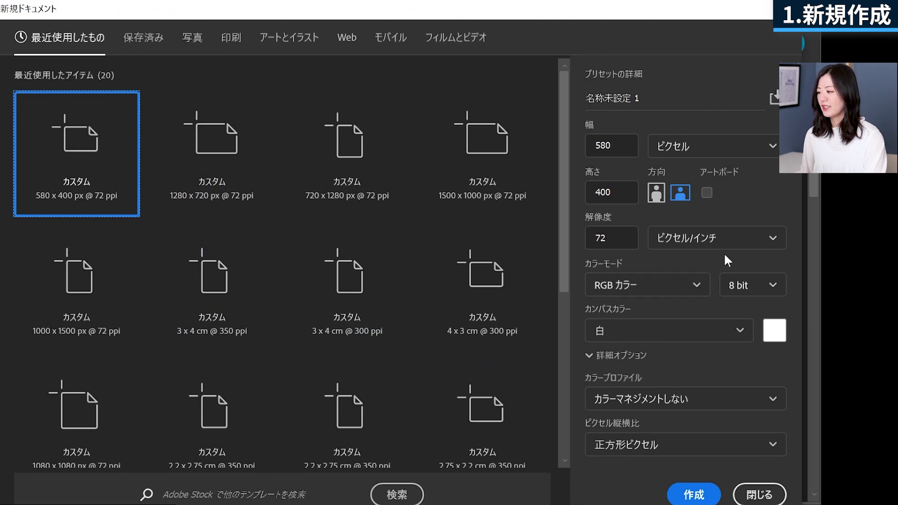
left_click(617, 147)
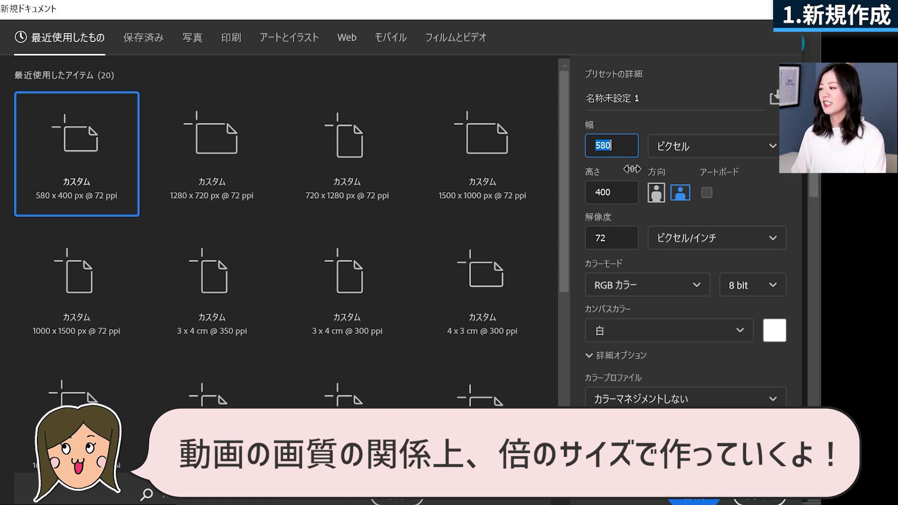
key("BackSpace")
type("600")
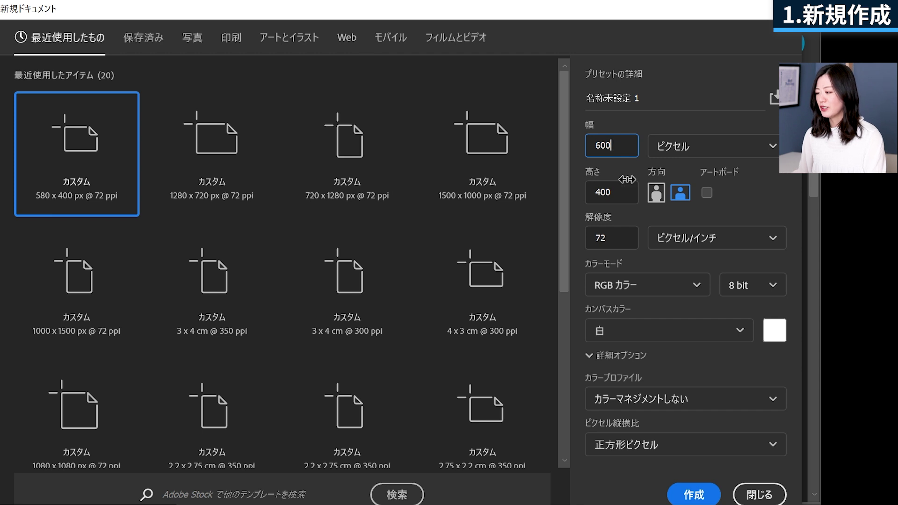
left_click(610, 191)
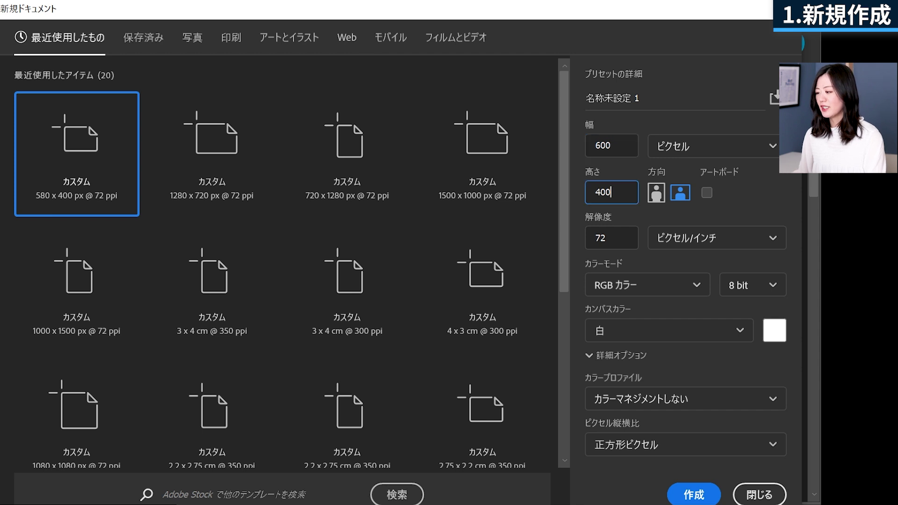
key("BackSpace")
key("BackSpace")
key("BackSpace")
type("0")
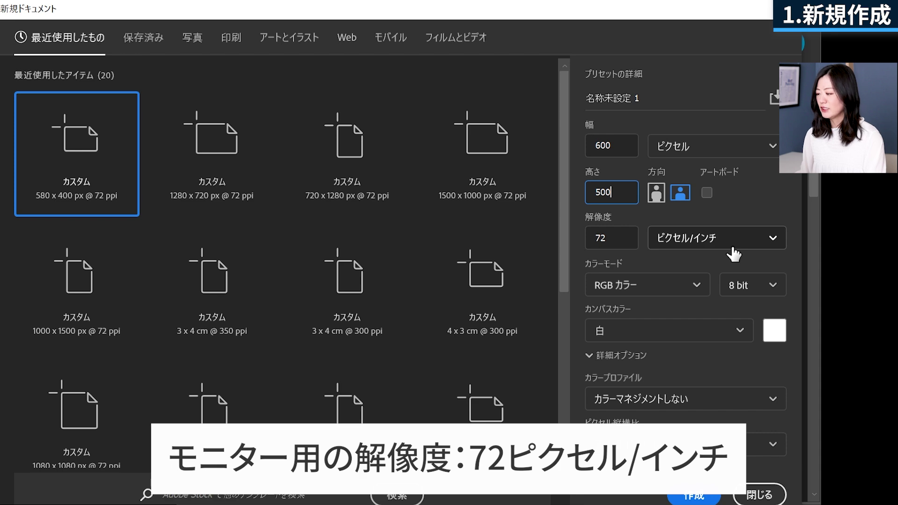
left_click(694, 496)
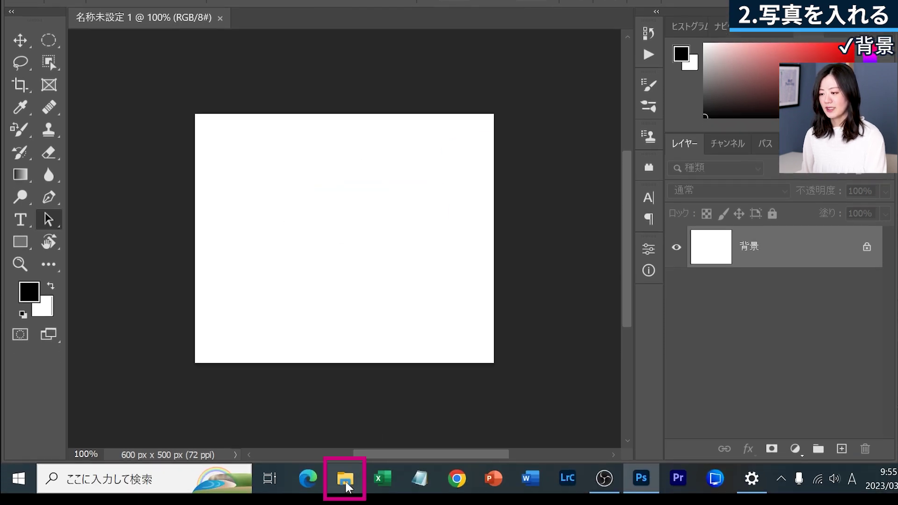
- Place AdobeStock_259453396.jpeg on the canvas and scale it to about 145% to cover it
left_click(347, 488)
left_click(95, 259)
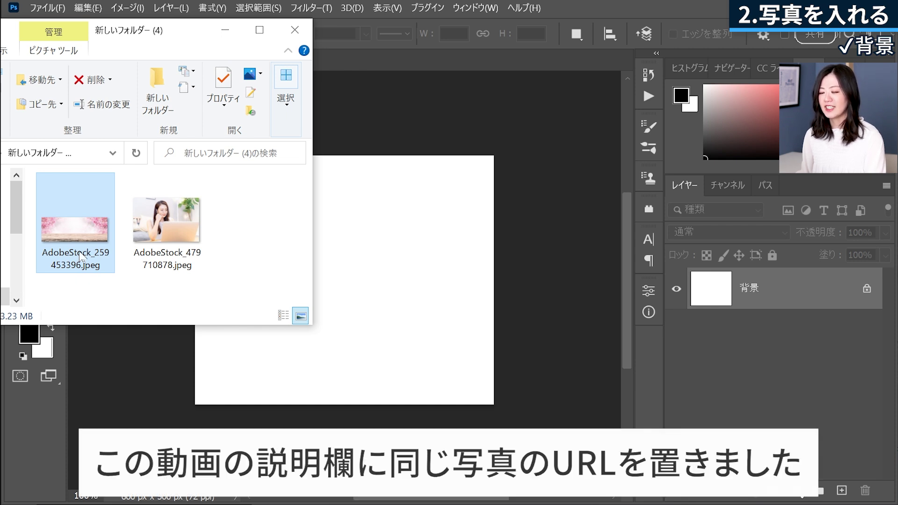
mouse_move(76, 217)
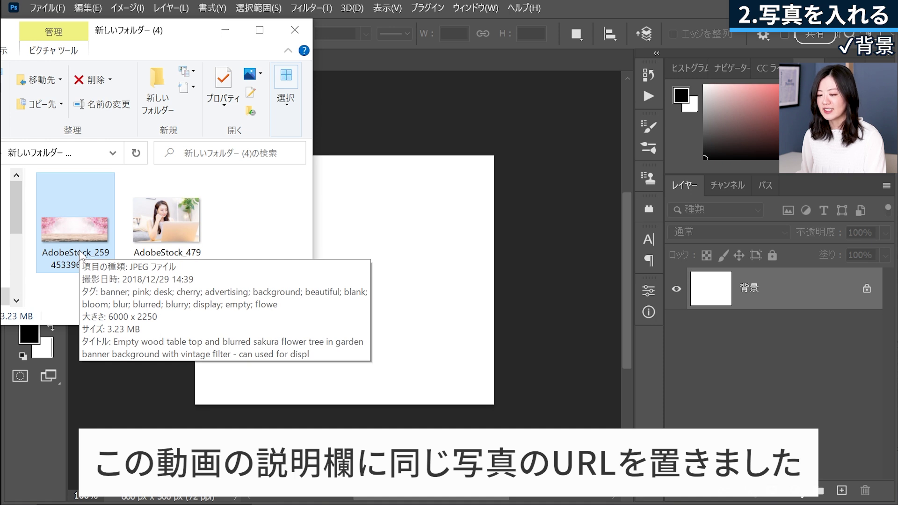
left_click_drag(77, 242, 388, 347)
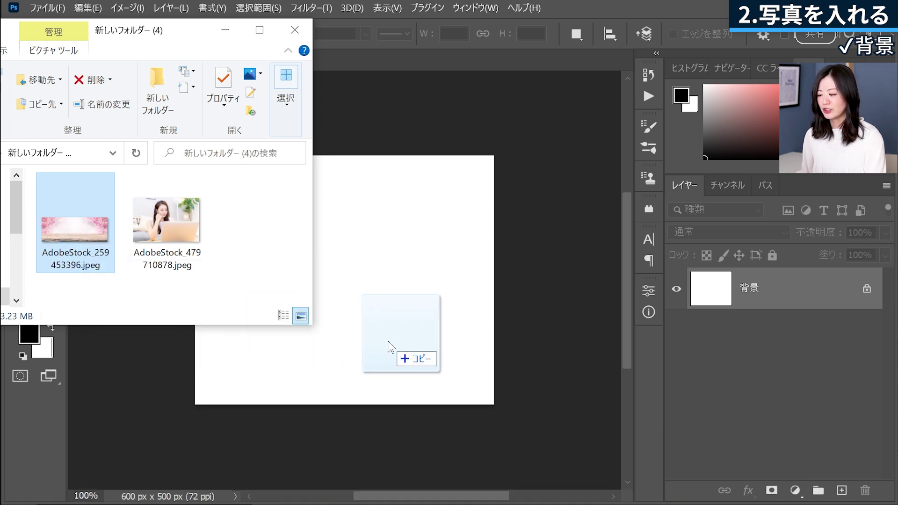
left_click_drag(388, 347, 388, 347)
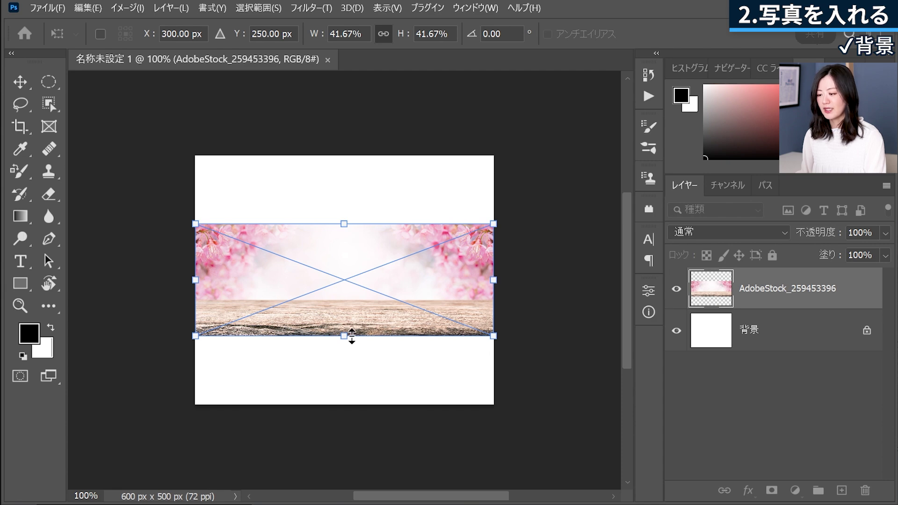
mouse_move(352, 335)
left_mouse_down()
mouse_move(345, 423)
mouse_move(321, 400)
left_mouse_up()
left_click_drag(274, 421, 227, 477)
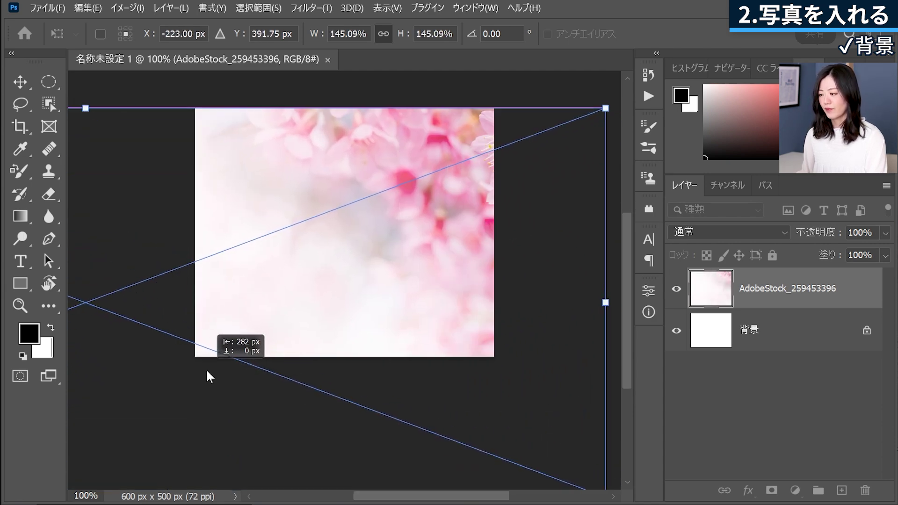
left_click_drag(206, 373, 443, 361)
key("Return")
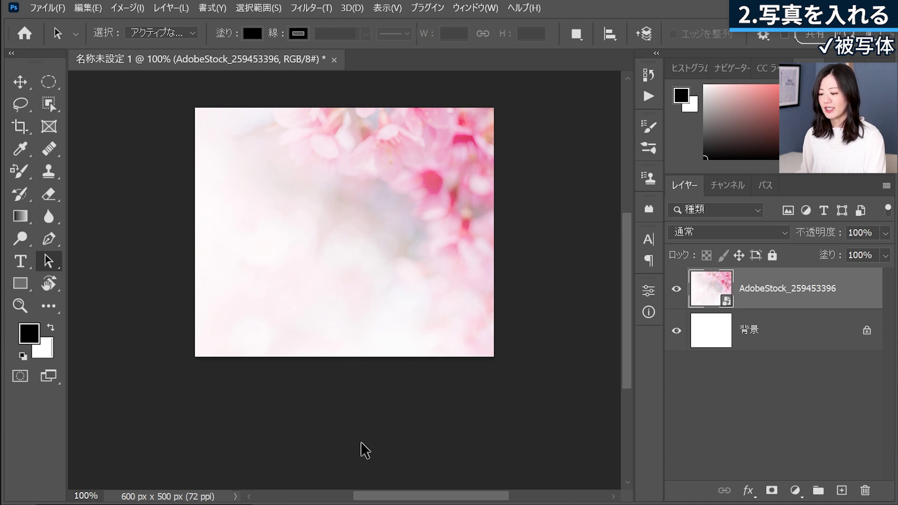
left_click(343, 501)
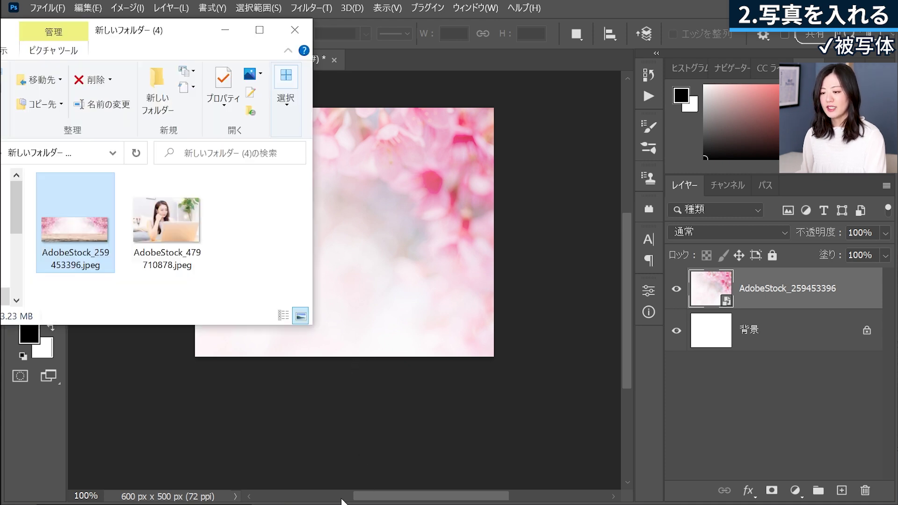
- Place AdobeStock_479710878.jpeg, the woman at a laptop, and stretch it to fill the canvas
left_click(162, 247)
left_click_drag(163, 228, 400, 240)
mouse_move(343, 330)
left_mouse_down()
mouse_move(343, 357)
mouse_move(296, 332)
left_mouse_up()
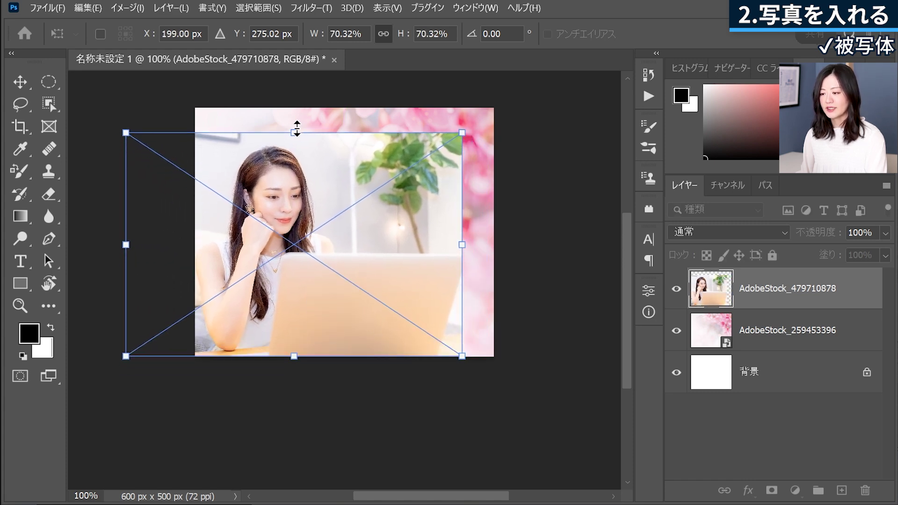
left_click_drag(303, 127, 296, 97)
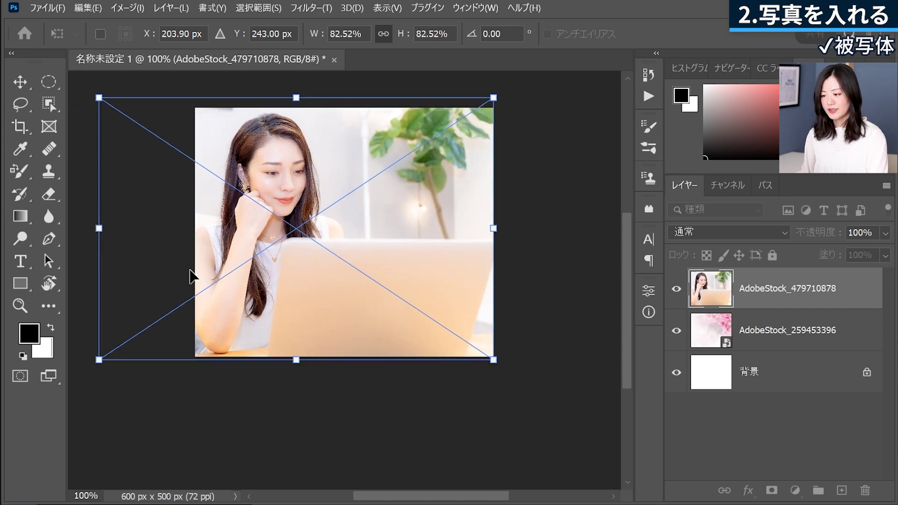
key("Return")
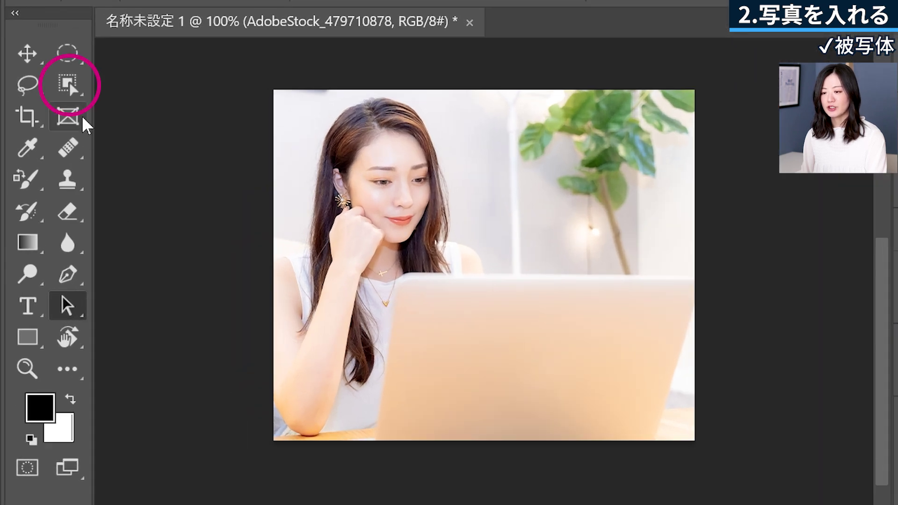
- Switch to the Quick Selection tool
left_click(73, 88)
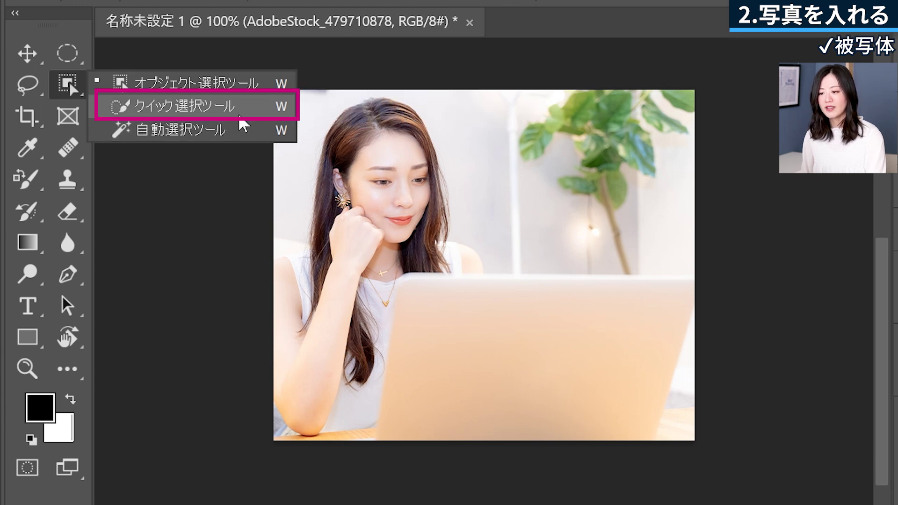
left_click(241, 111)
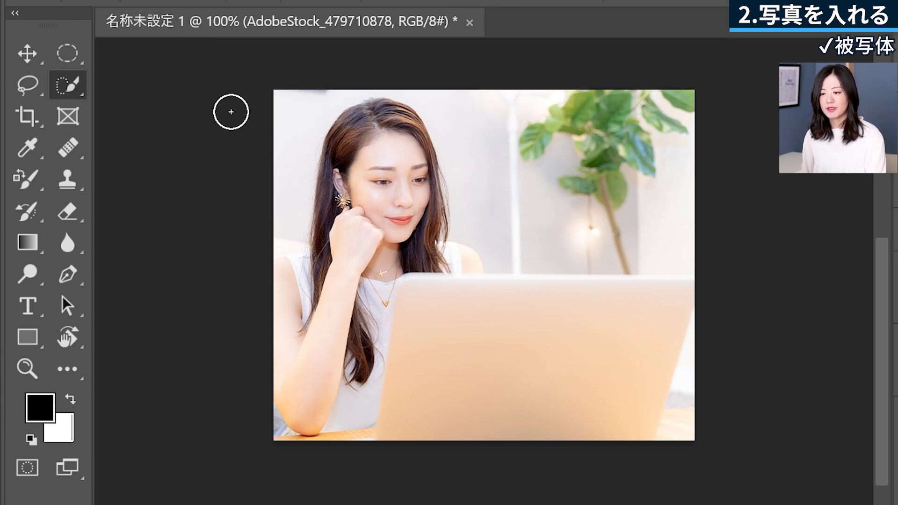
left_click(80, 95)
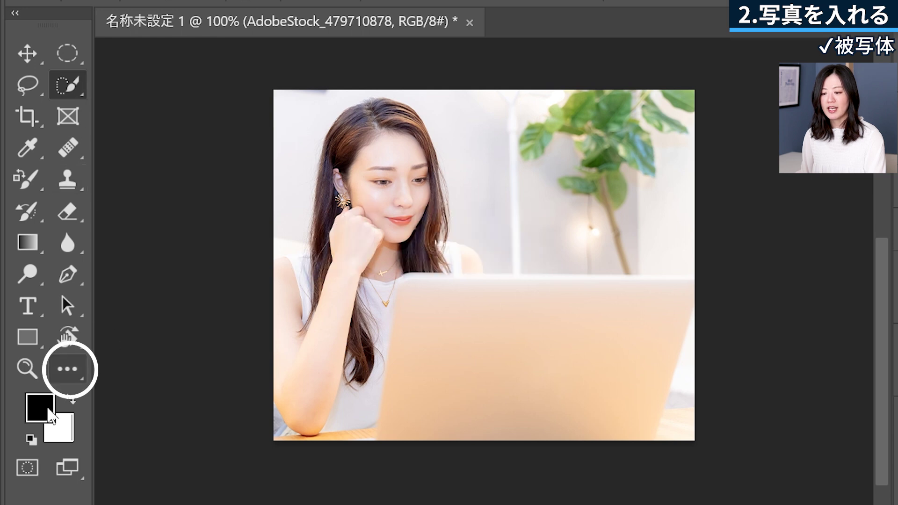
left_click(65, 369)
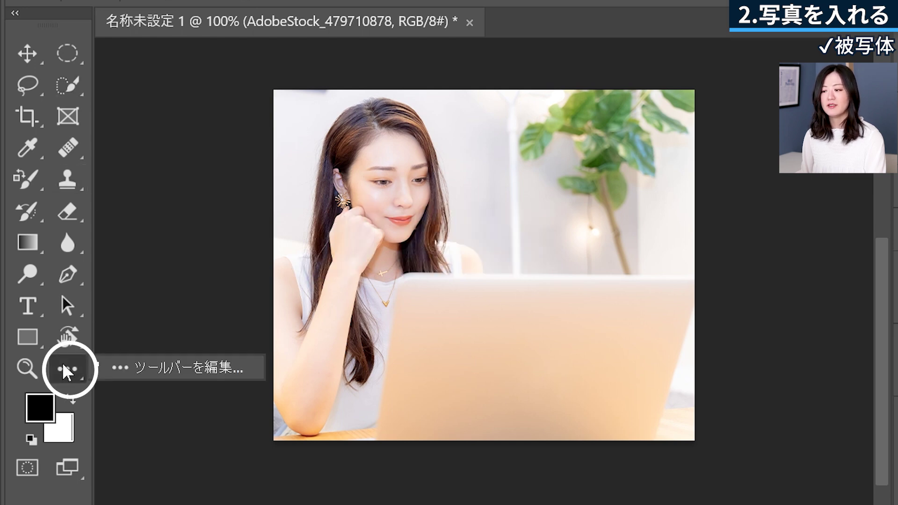
left_click(66, 373)
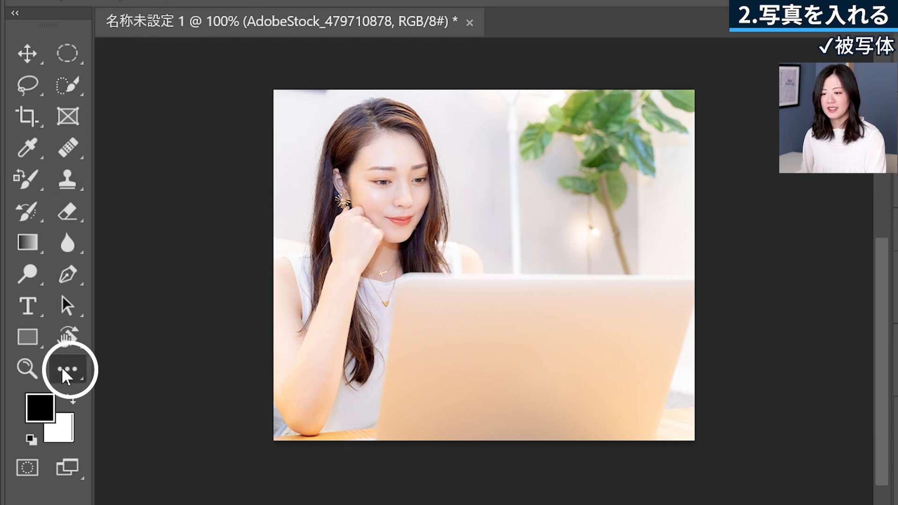
left_click(70, 96)
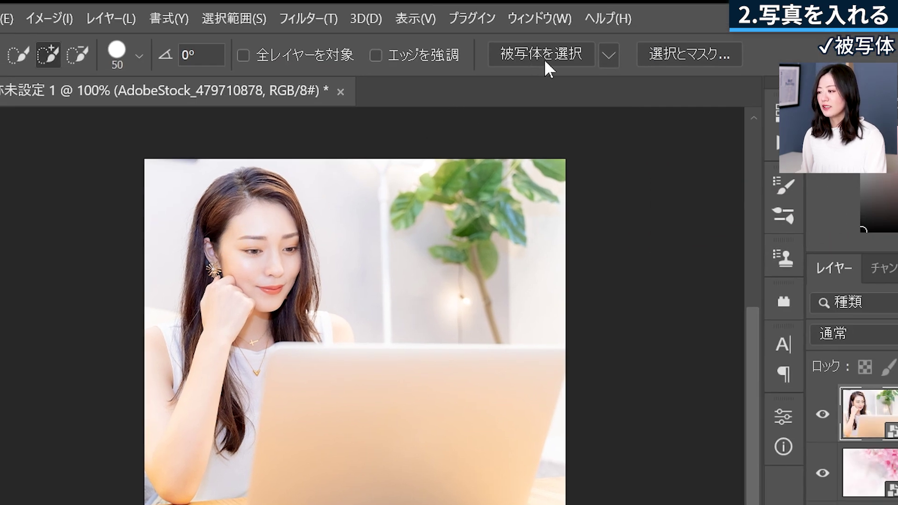
- Select the subject with クラウド detection and mask the layer to the woman and laptop
left_click(609, 56)
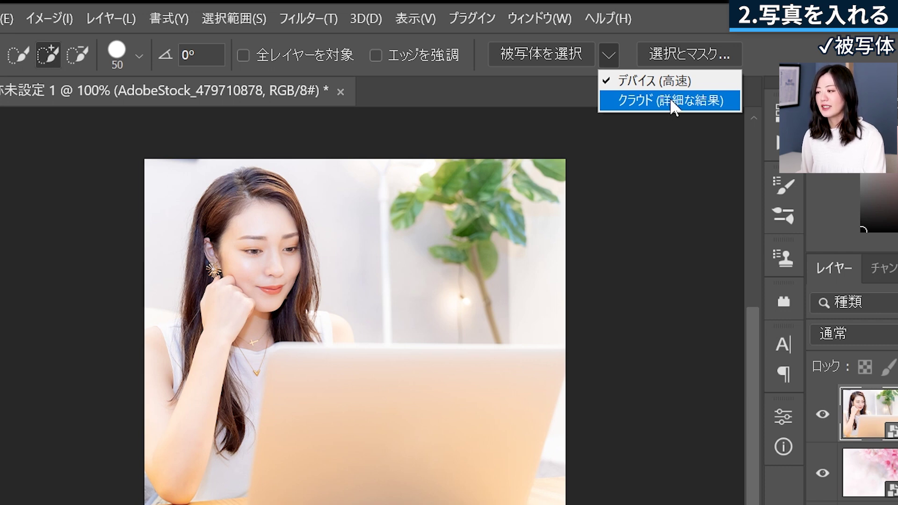
left_click(653, 103)
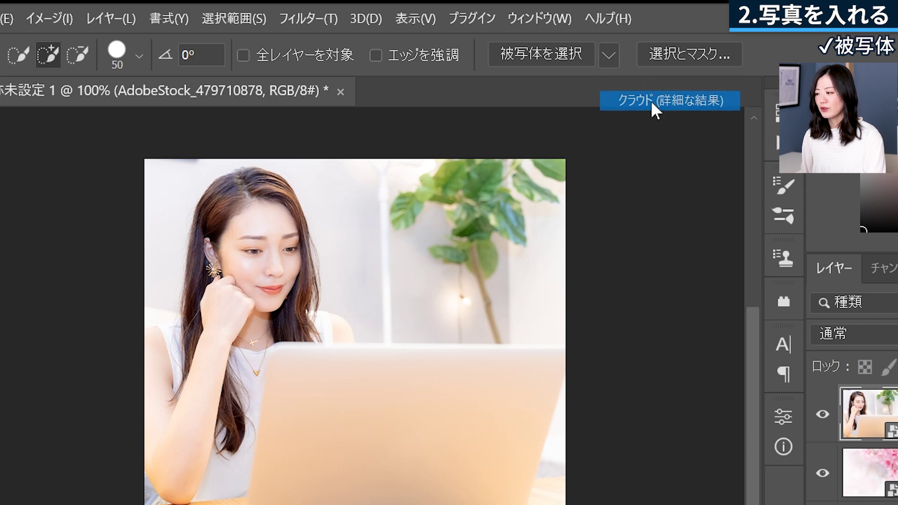
left_click(568, 60)
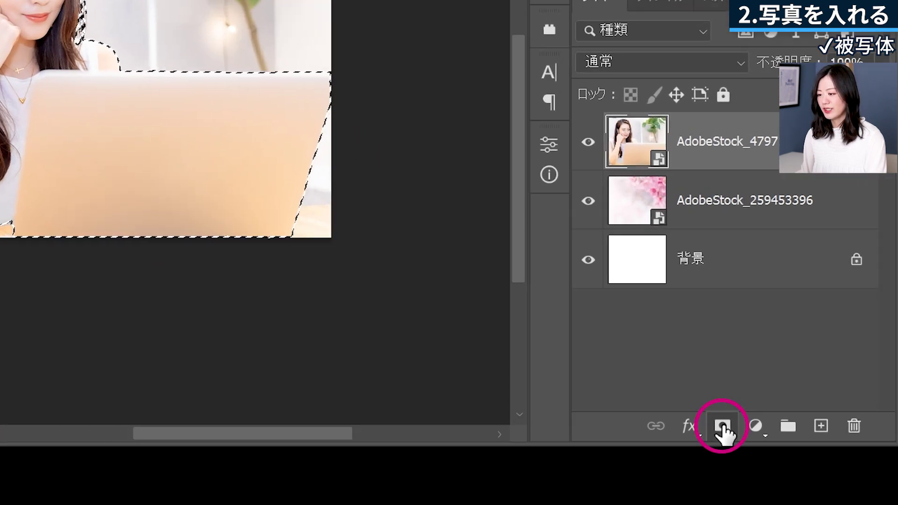
left_click(723, 426)
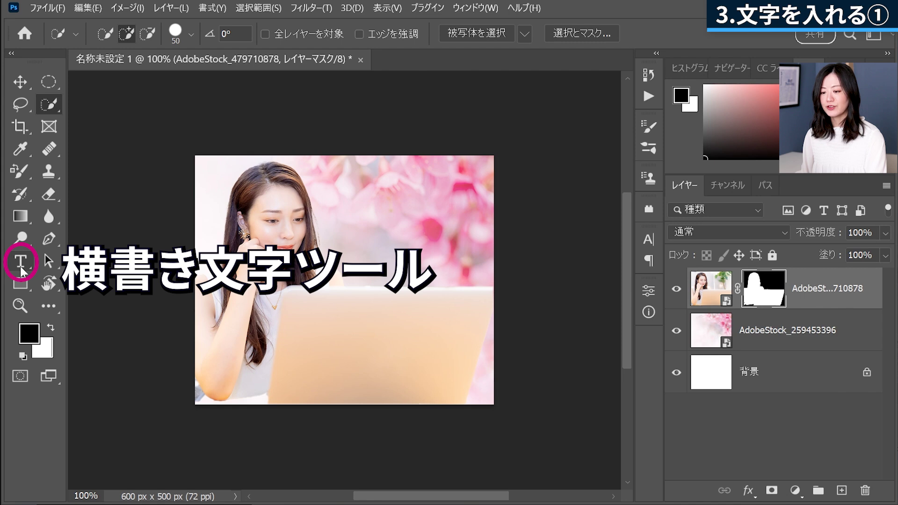
- Add the tagline 春は始まりの季節 in the AB-anzu_R font near the top of the canvas
left_click(21, 265)
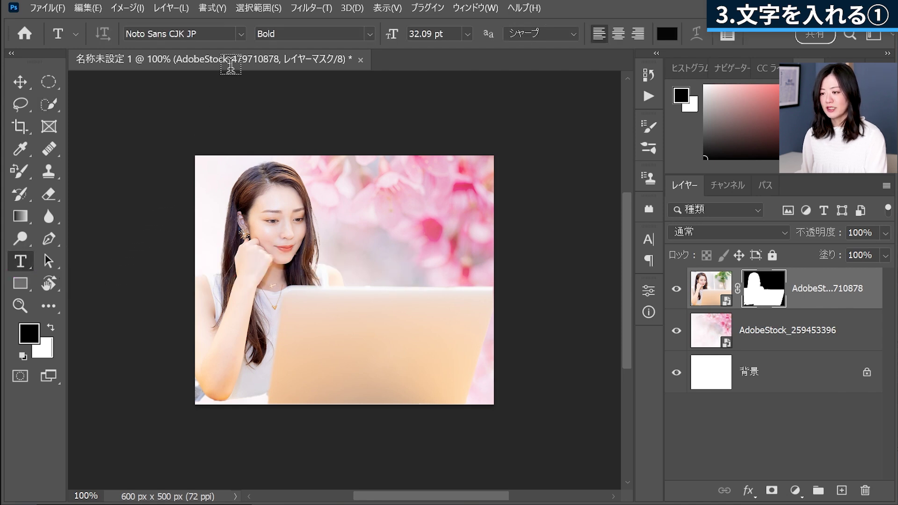
left_click(239, 34)
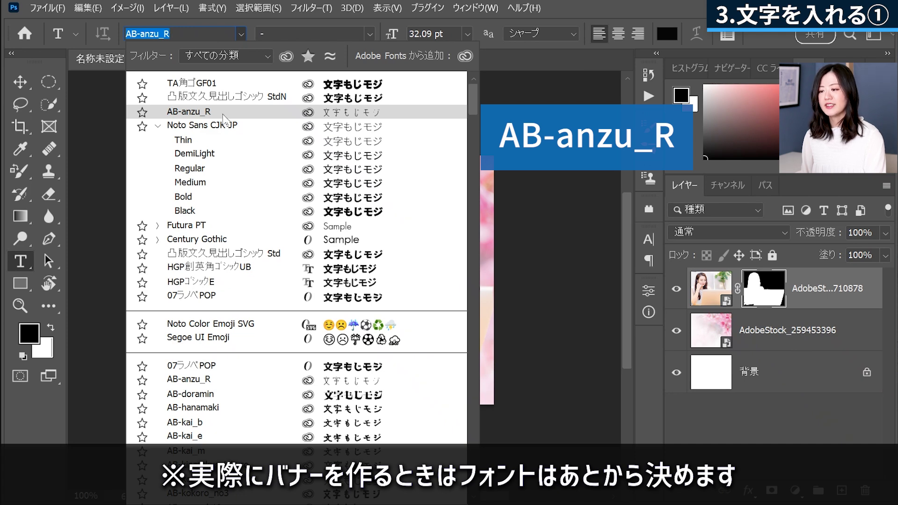
left_click(223, 115)
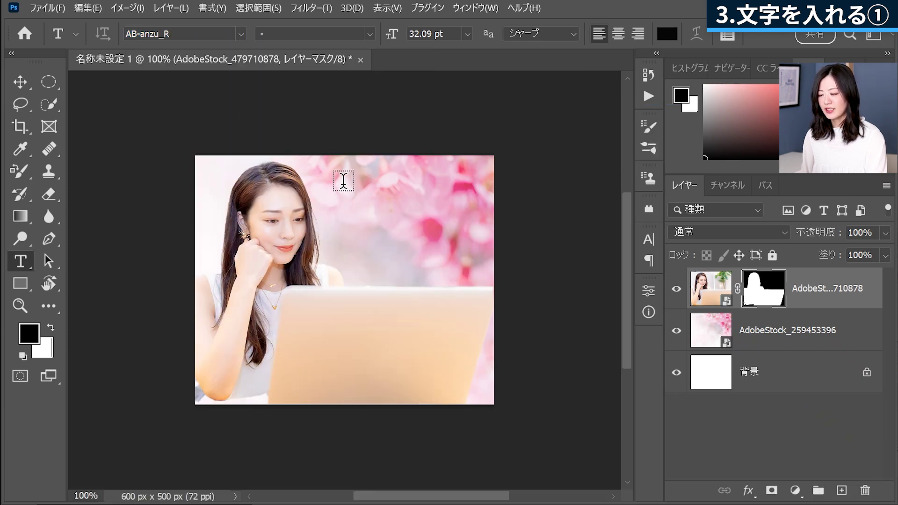
left_click(331, 186)
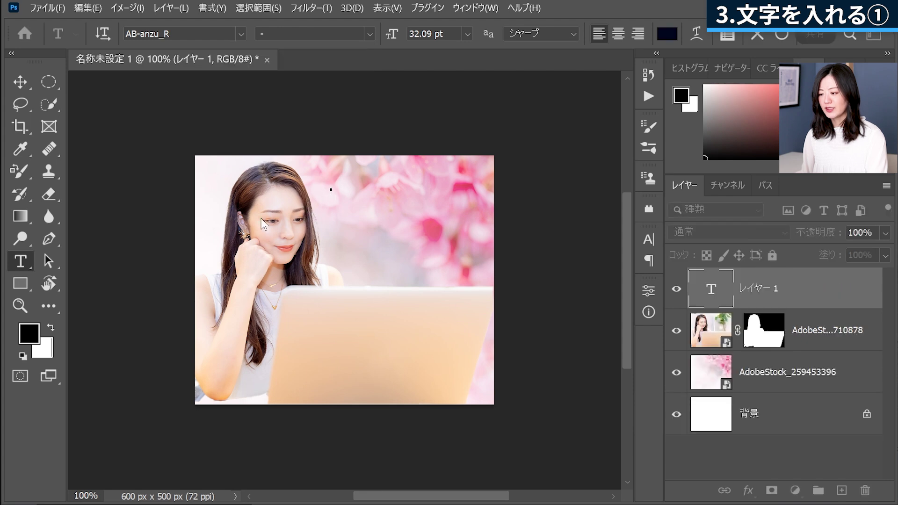
type("春は")
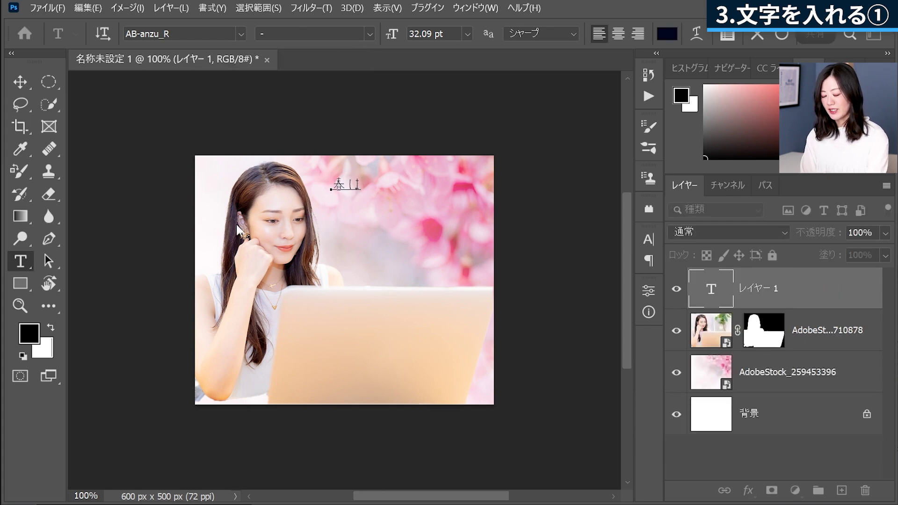
type("りのきせつ")
key("space")
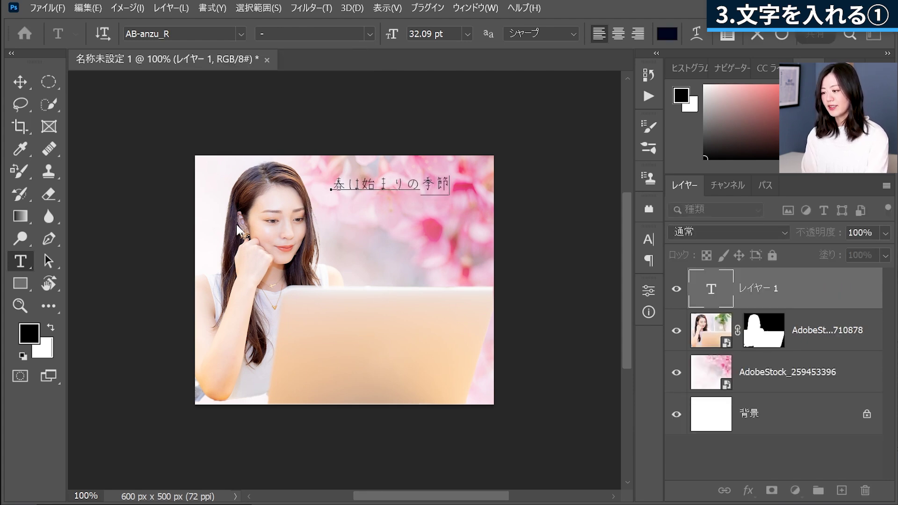
left_click(162, 124)
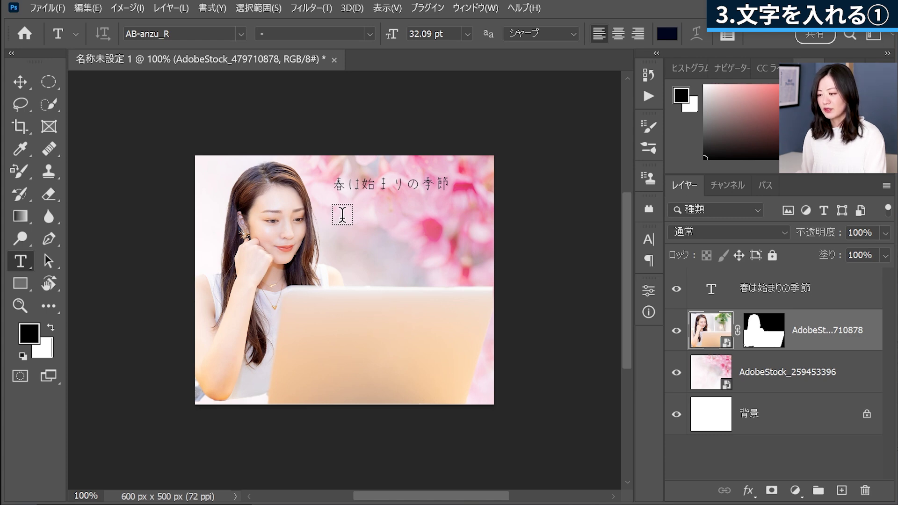
- Add a 'Web' text line below the tagline in 凸版文久見出しゴシック Std
left_click(342, 222)
type("Web")
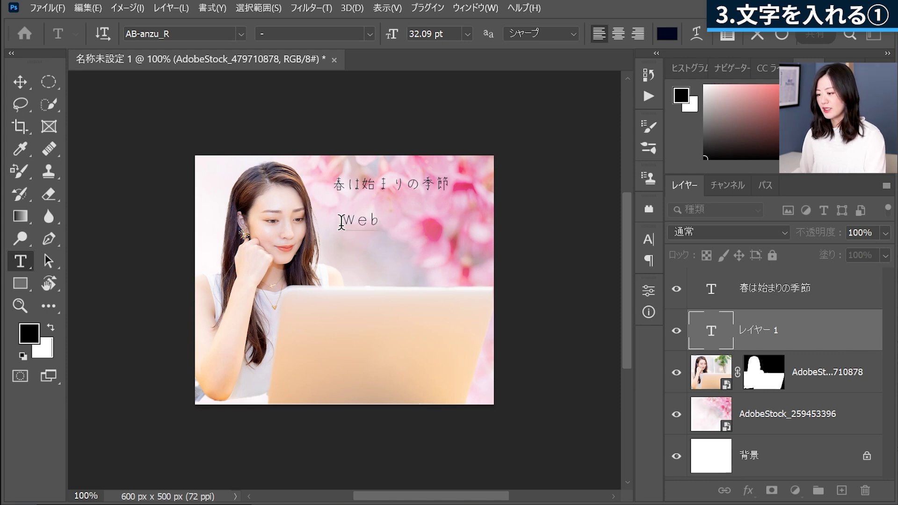
left_click(818, 331)
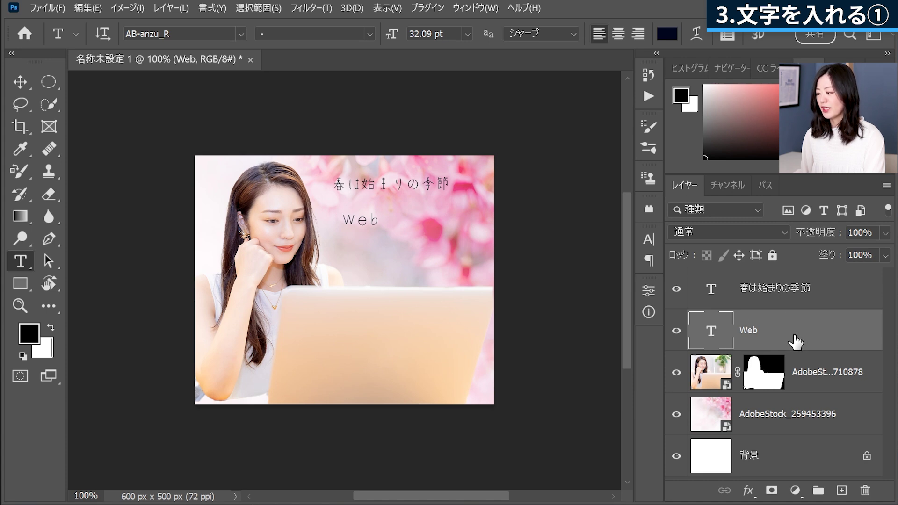
left_click(242, 35)
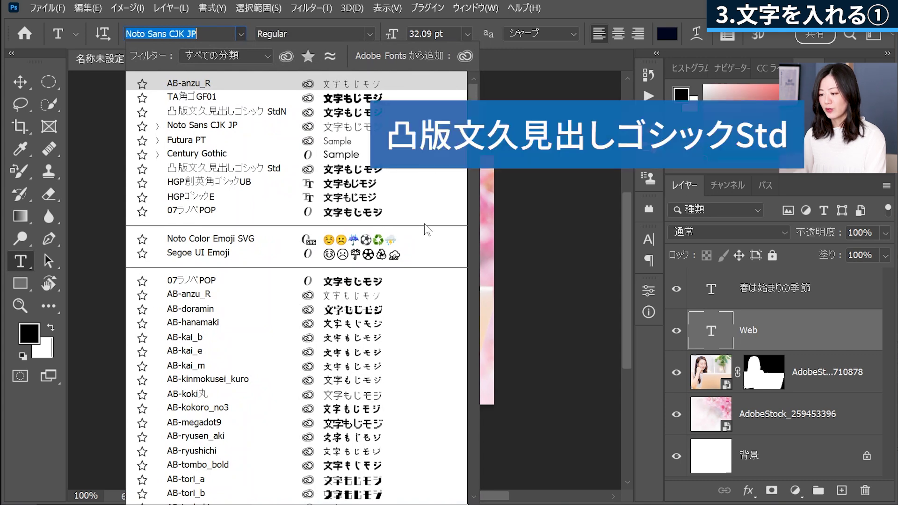
left_click(387, 169)
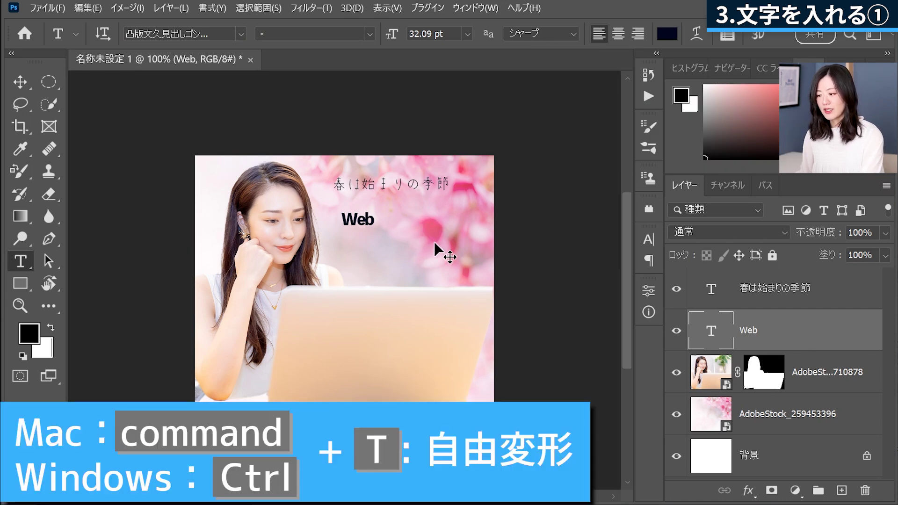
- Scale the Web text to about 296%, roughly 95 pt
key("ctrl+t")
mouse_move(377, 230)
left_mouse_down()
mouse_move(449, 253)
mouse_move(433, 229)
left_mouse_up()
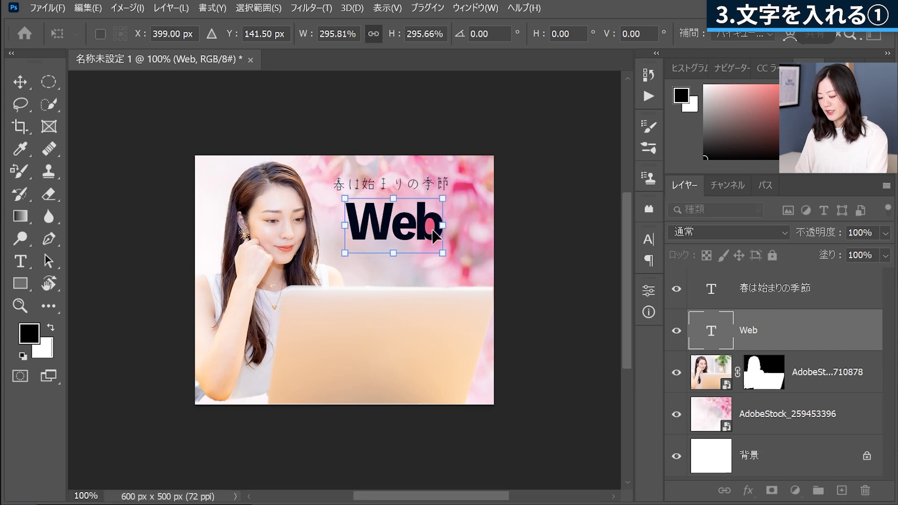
key("Return")
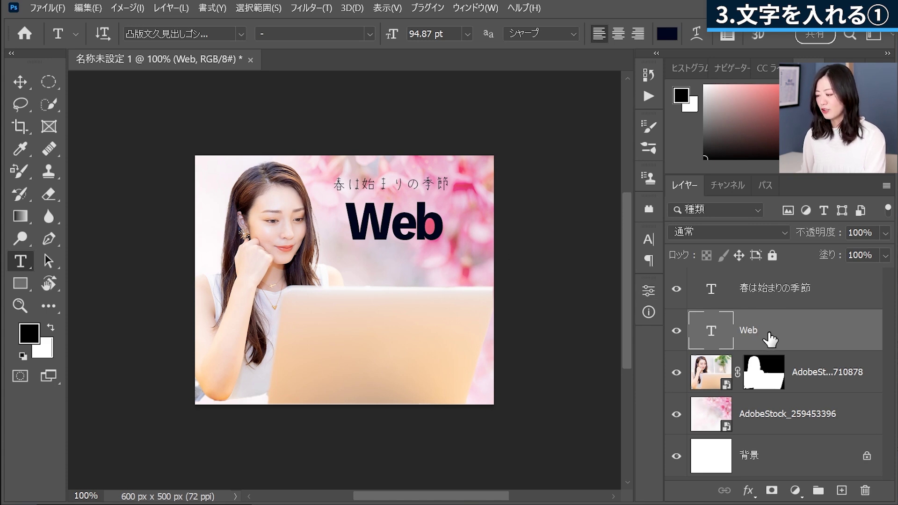
left_click(649, 246)
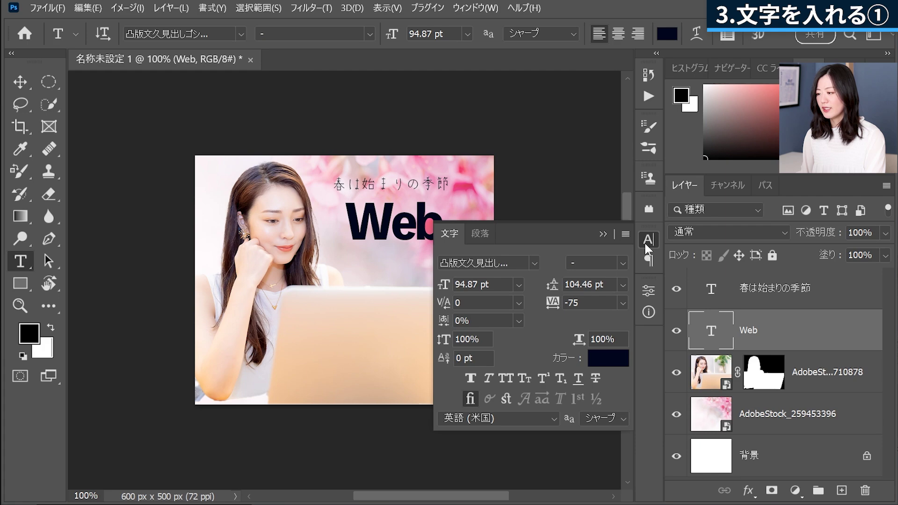
left_click(648, 240)
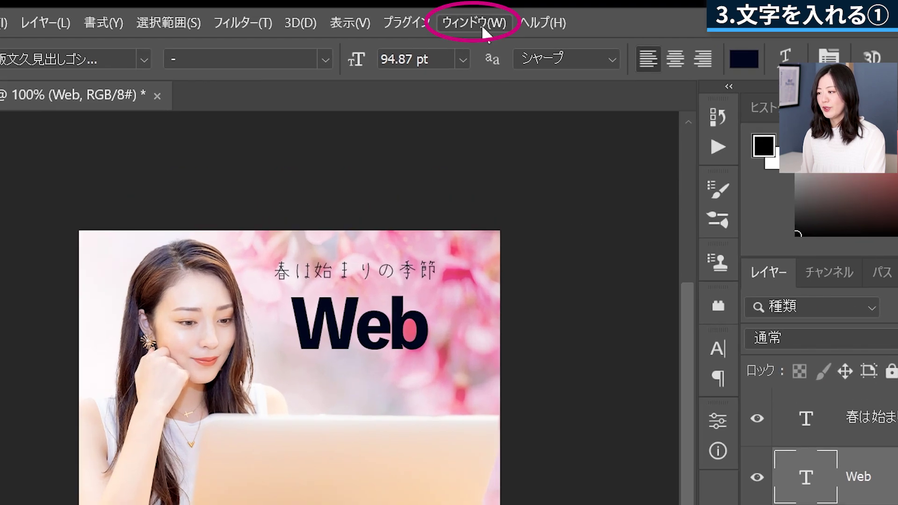
- Change the Web headline's tracking from -75 to 0 in the Character panel
left_click(483, 27)
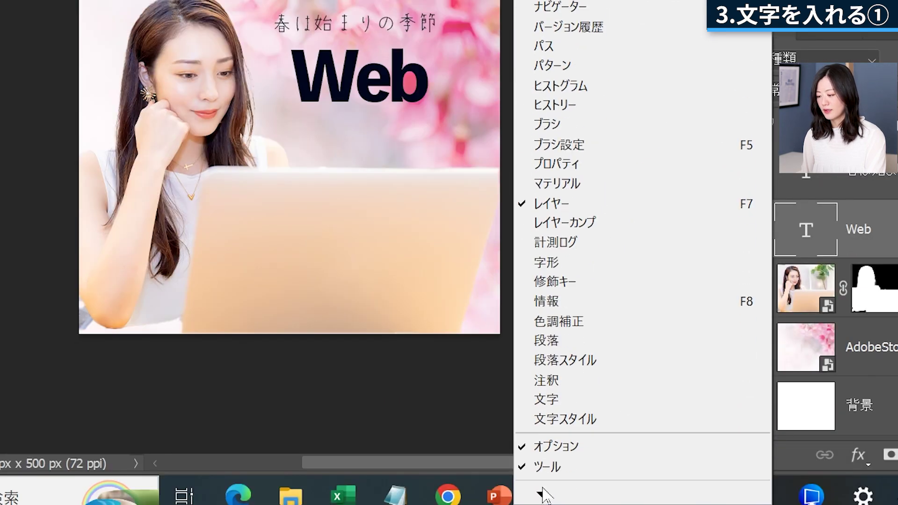
left_click(589, 403)
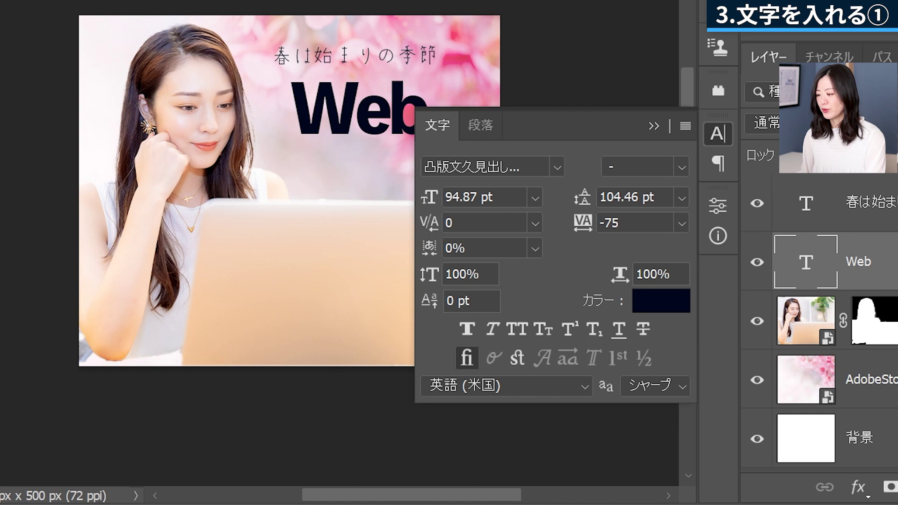
left_click(680, 223)
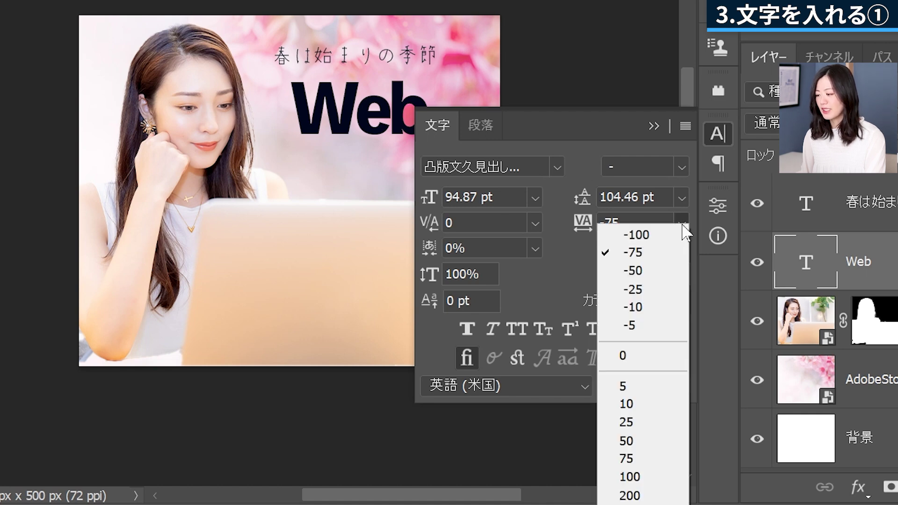
left_click(668, 363)
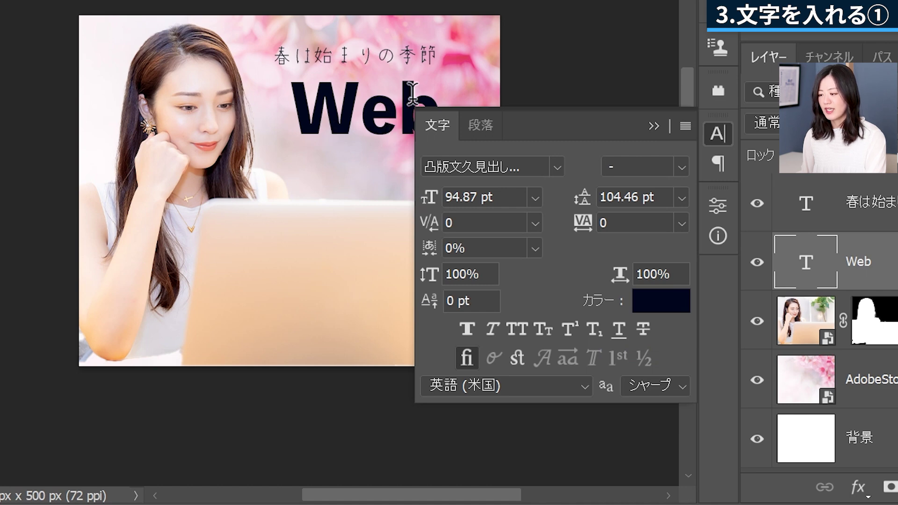
left_click(650, 130)
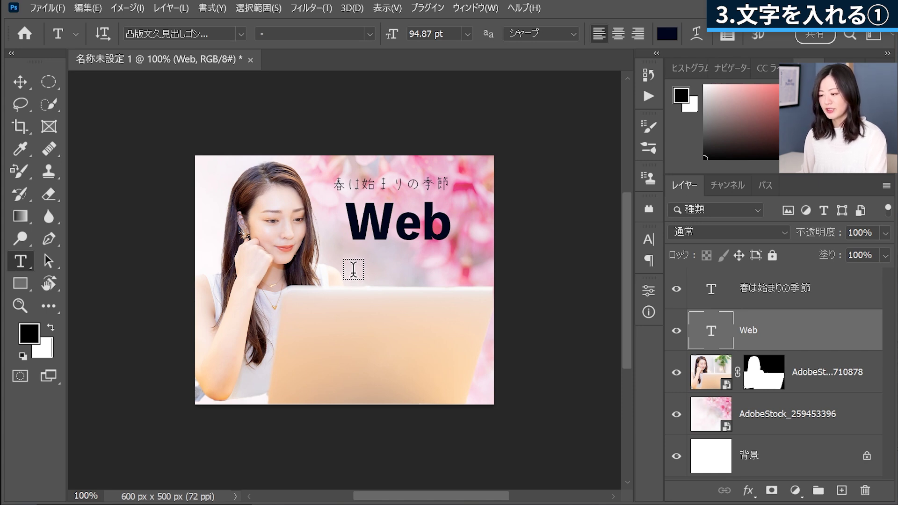
- Type デザイン講座 as a new text line under Web
left_click(353, 269)
type("でざいん")
key("space")
type("こうza")
key("space")
key("Return")
key("ctrl+Return")
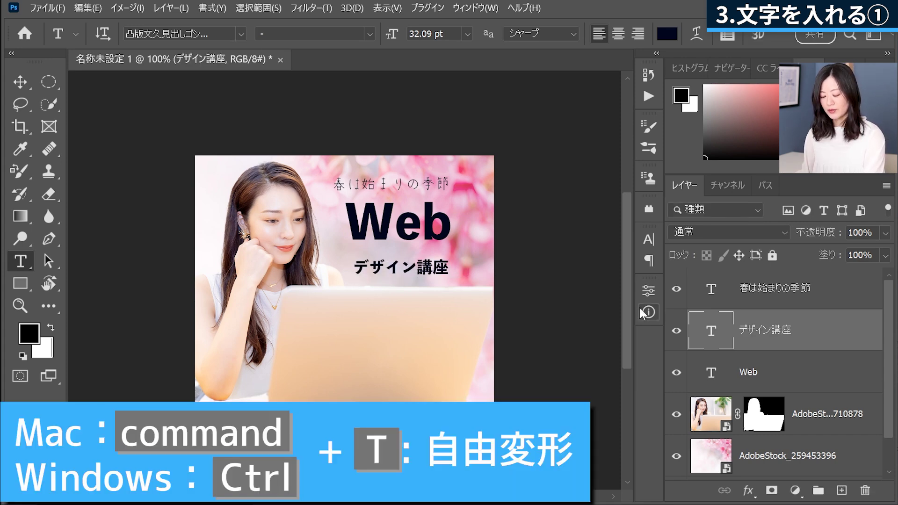
- Move the デザイン講座 text up to sit just beneath Web
key("ctrl+t")
left_click_drag(424, 273, 423, 262)
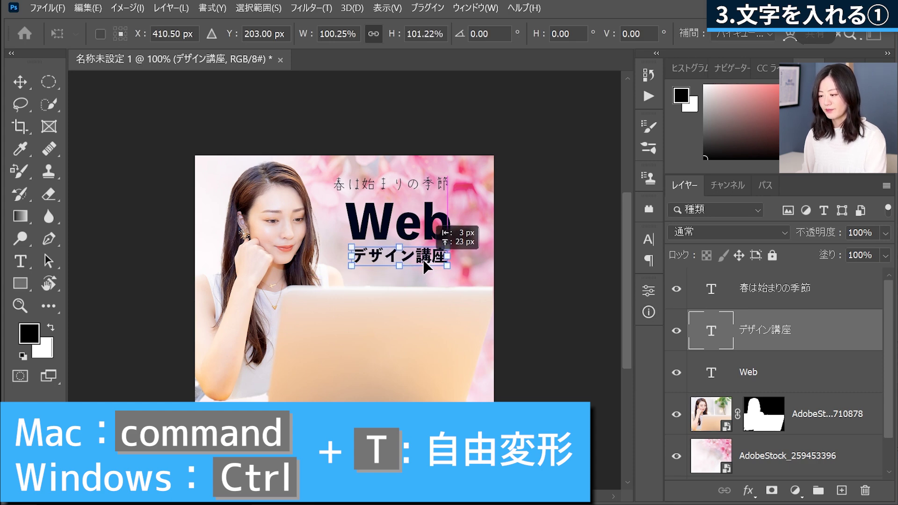
key("Return")
left_click(781, 374)
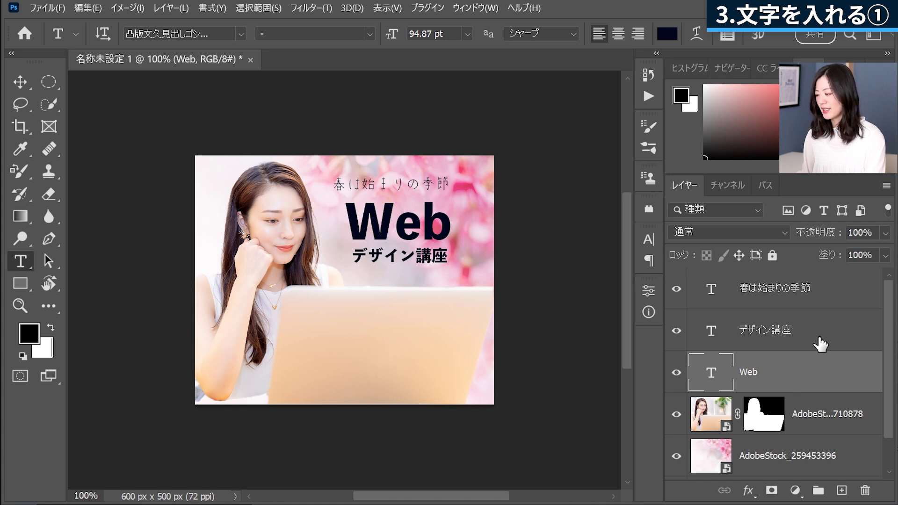
- Scale the Web and デザイン講座 layers together to about 128% and reposition them
left_click(822, 345, "shift")
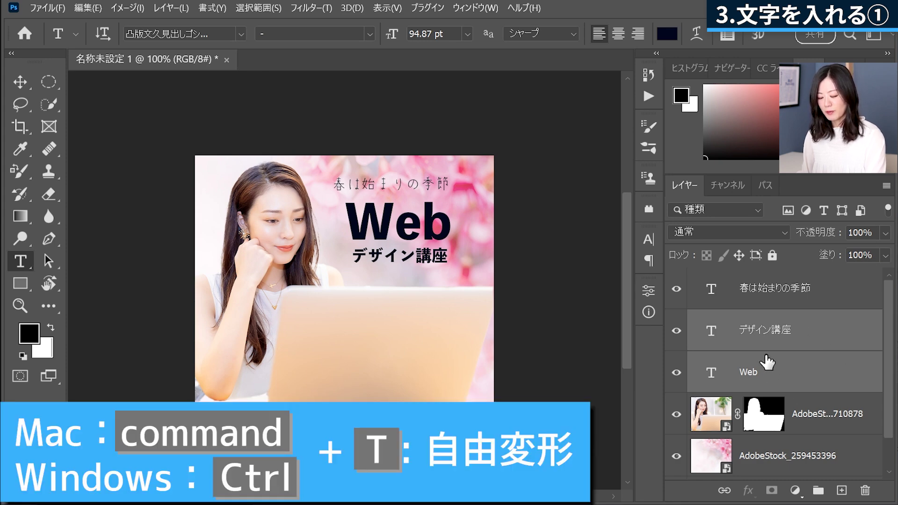
key("ctrl+t")
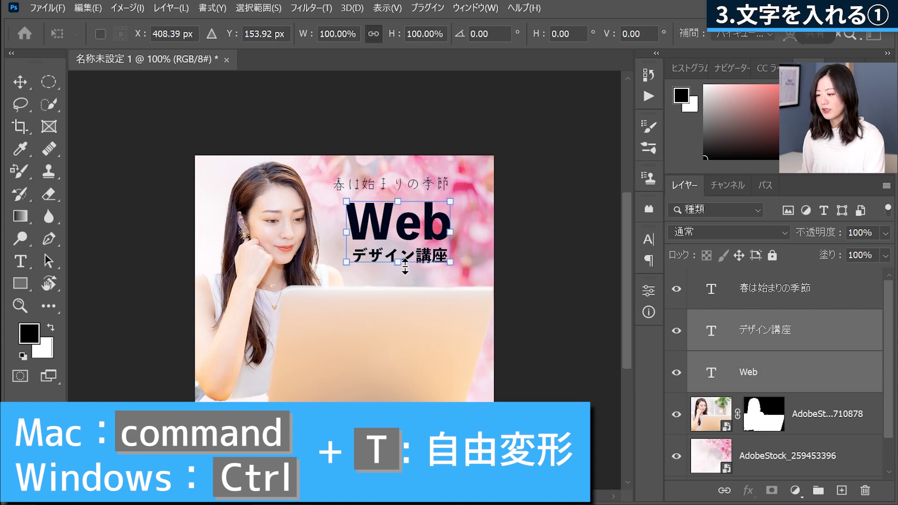
mouse_move(403, 262)
left_mouse_down()
mouse_move(403, 278)
mouse_move(432, 281)
mouse_move(449, 260)
mouse_move(441, 266)
mouse_move(441, 257)
left_mouse_up()
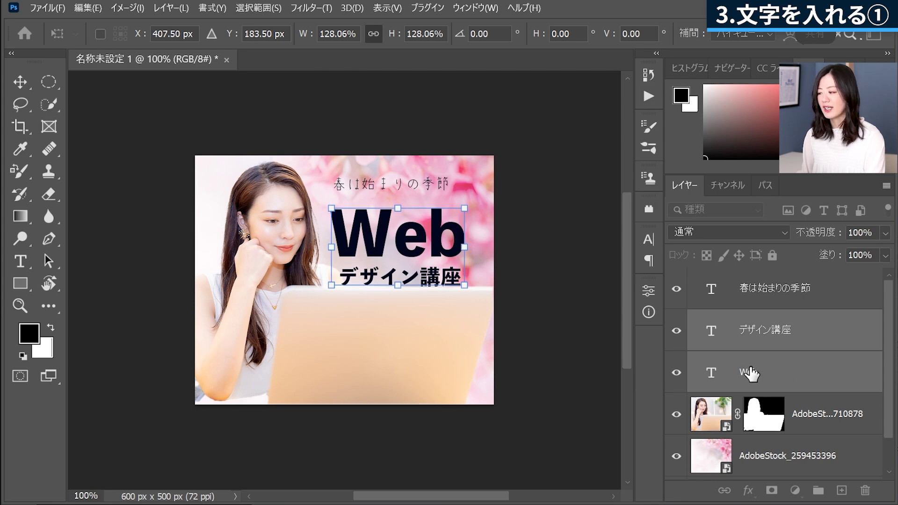
left_click(772, 305)
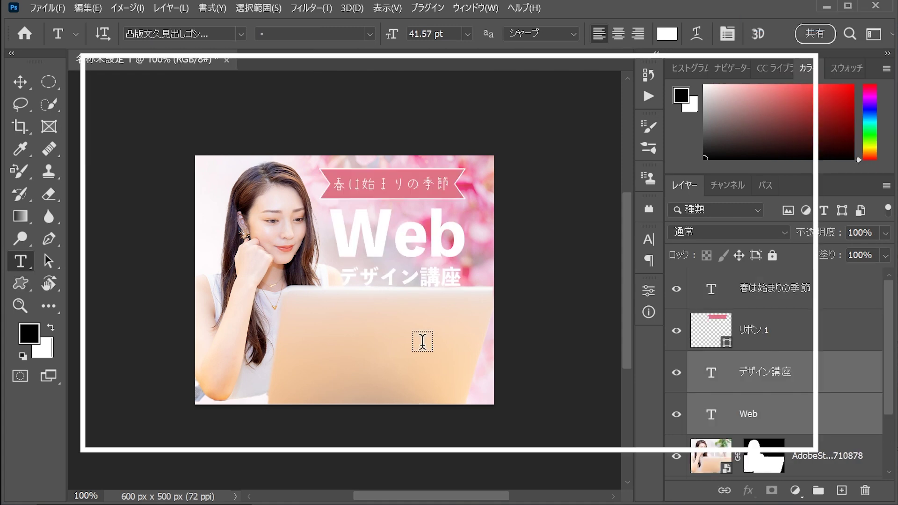
left_click(780, 302)
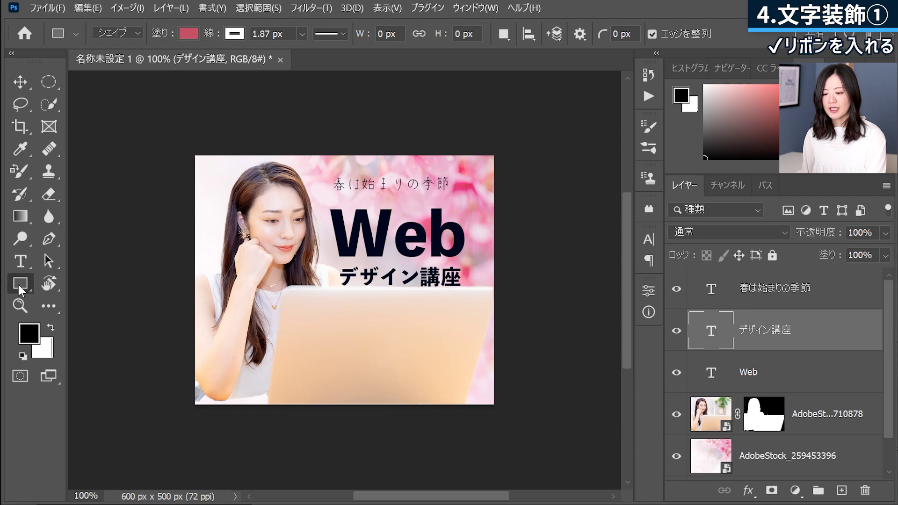
- Choose the Custom Shape tool with the ribbon shape
right_click(18, 286)
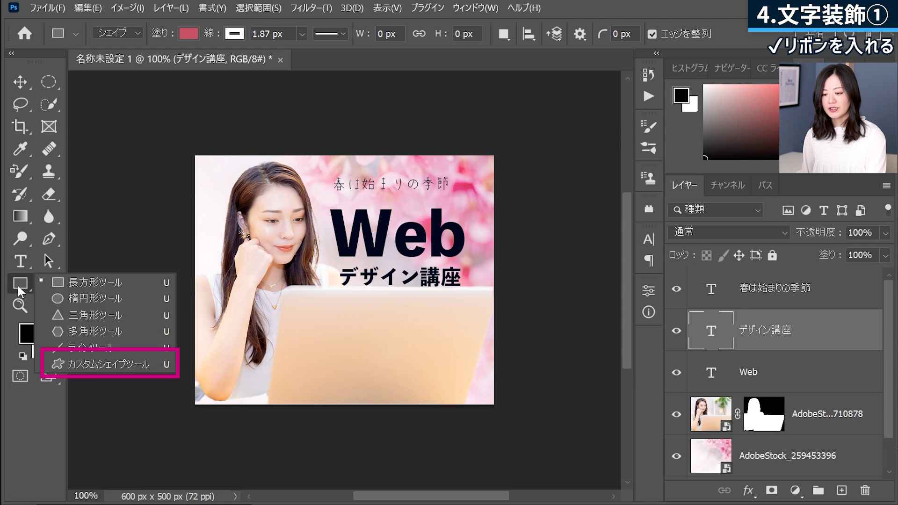
left_click(133, 366)
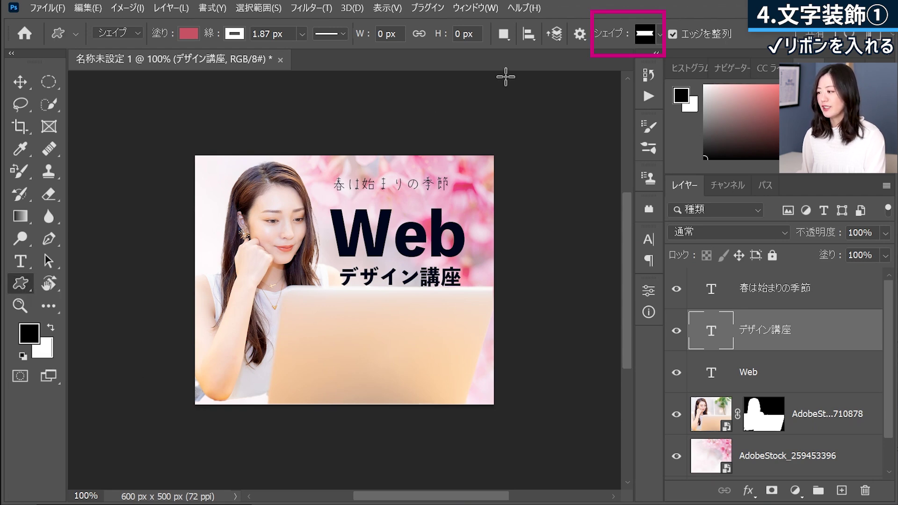
left_click(659, 37)
scroll(577, 243, "down", 3)
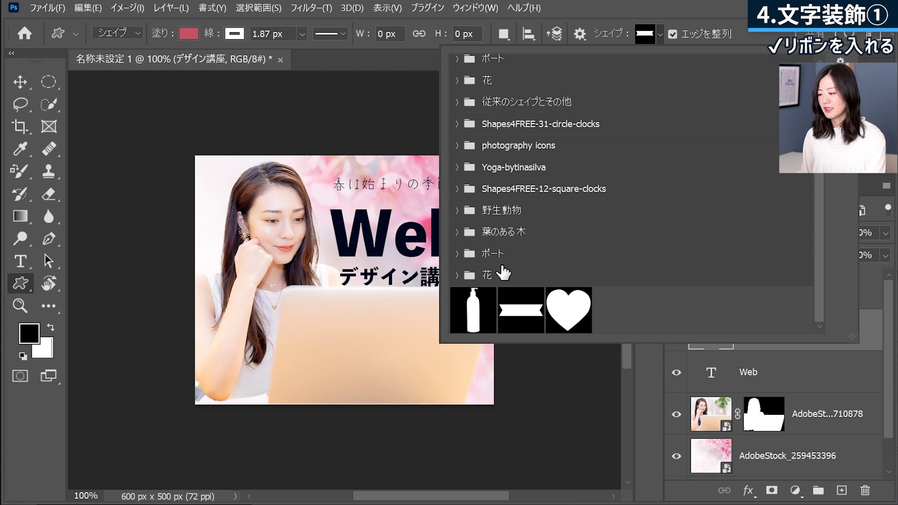
left_click(520, 321)
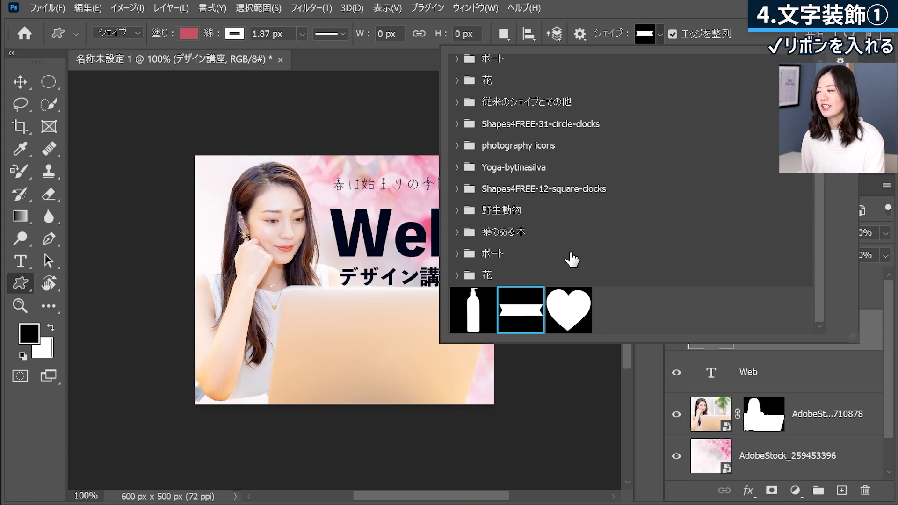
left_click(659, 39)
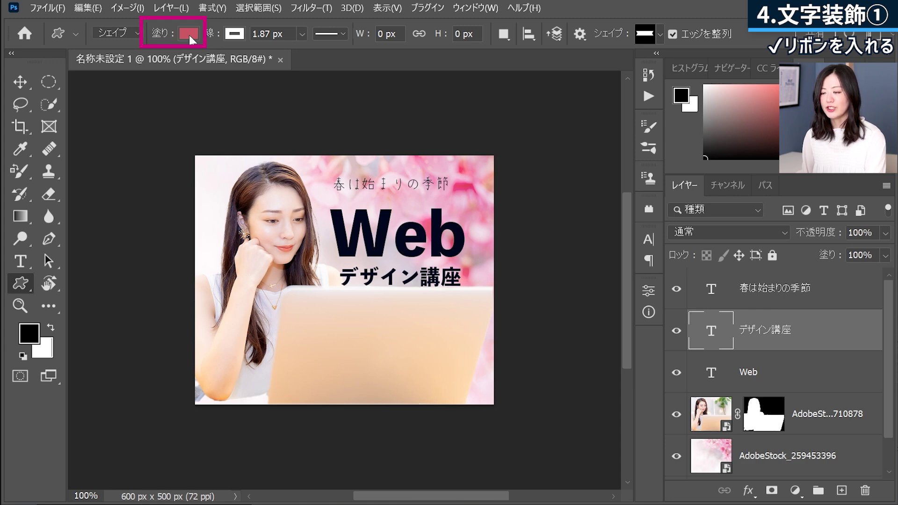
- Set the shape fill to the light pink swatch, leaving stroke colour and width unchanged
left_click(189, 33)
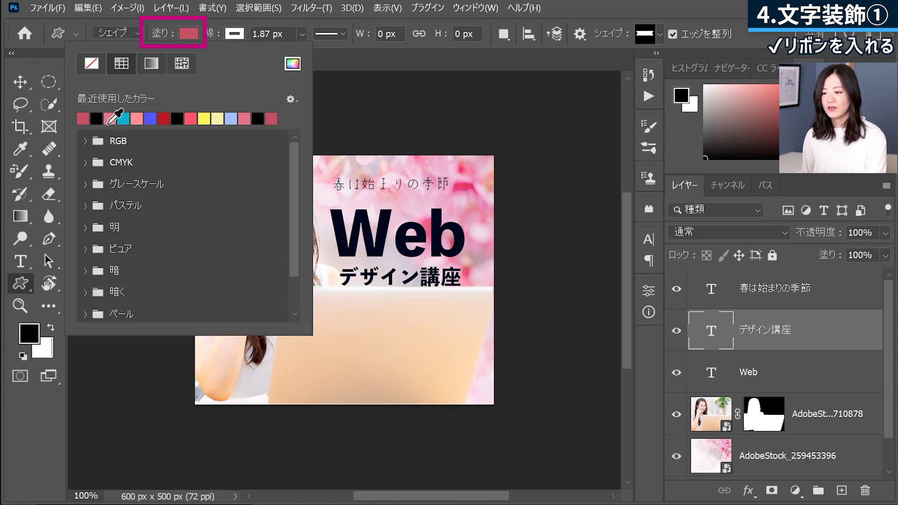
left_click(112, 118)
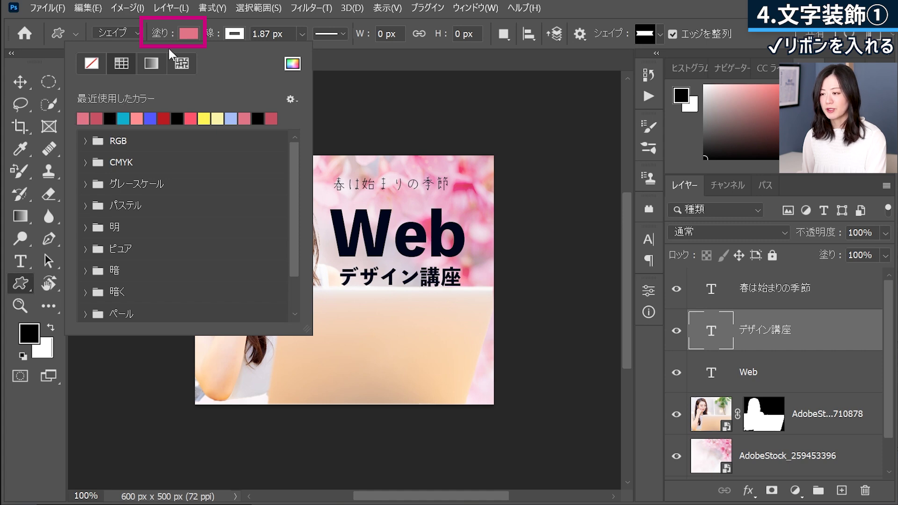
left_click(189, 33)
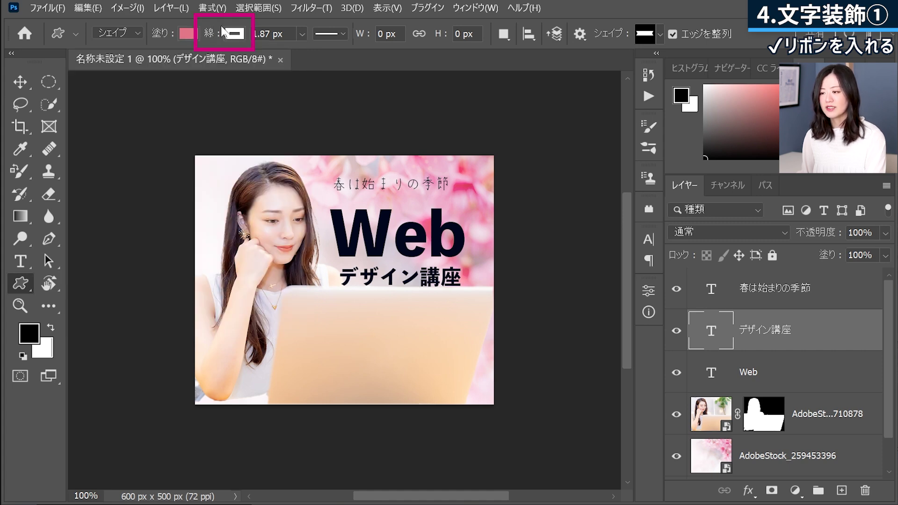
left_click(236, 33)
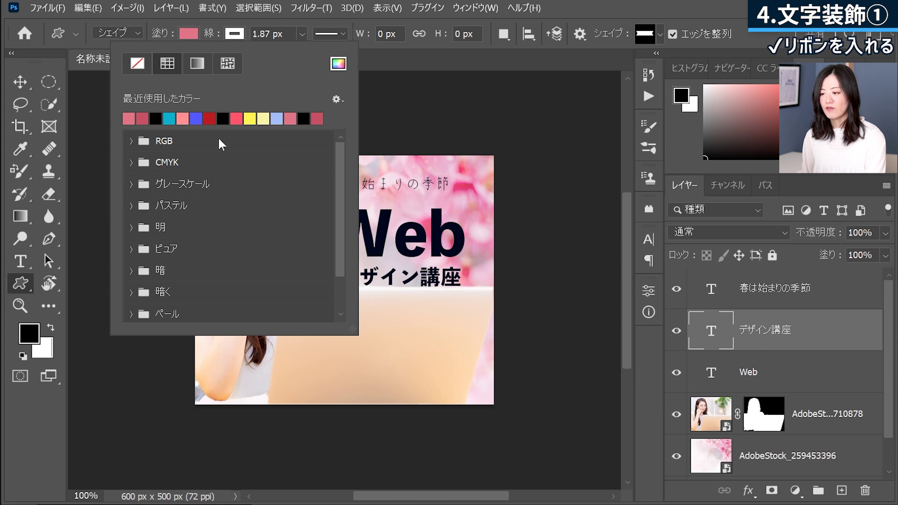
left_click(337, 62)
key("Return")
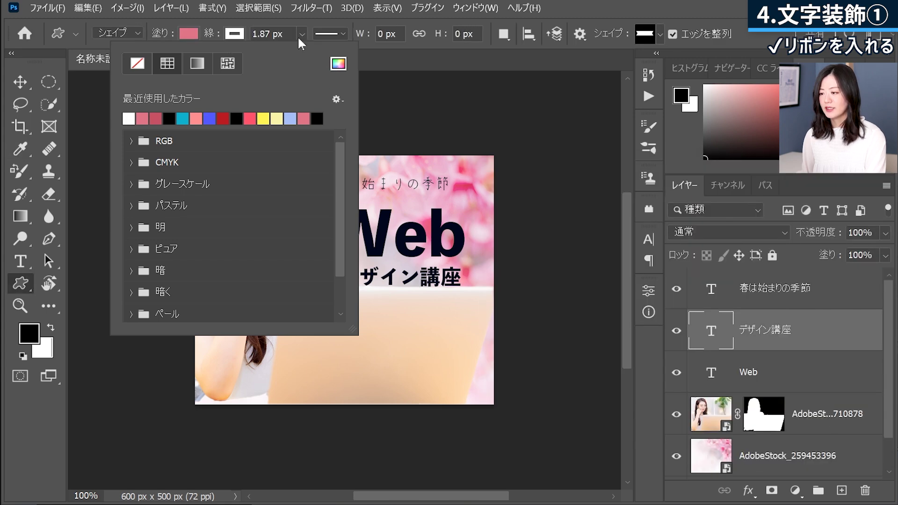
left_click(301, 34)
left_click(303, 35)
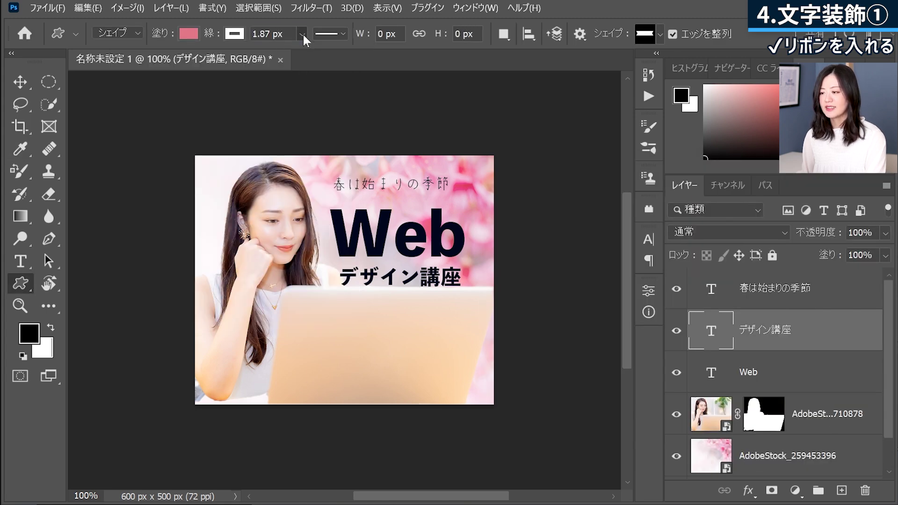
- Draw the pink ribbon shape リボン 1, about 292x60 px, around the 春は始まりの季節 tagline
left_click_drag(321, 170, 470, 196)
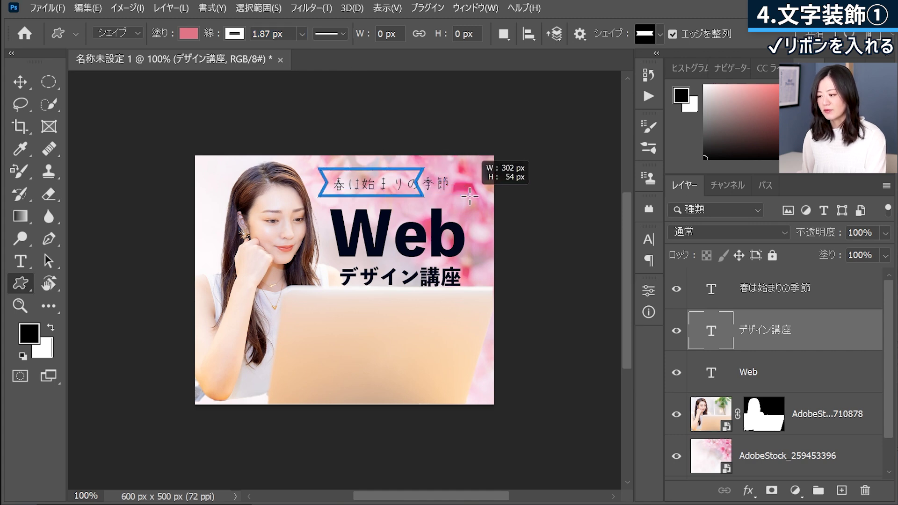
left_click_drag(470, 196, 462, 204)
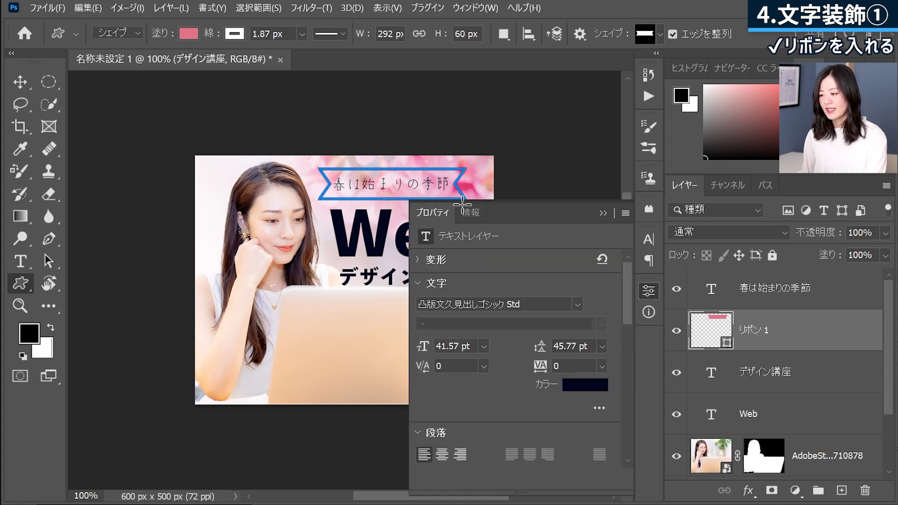
left_click(795, 347)
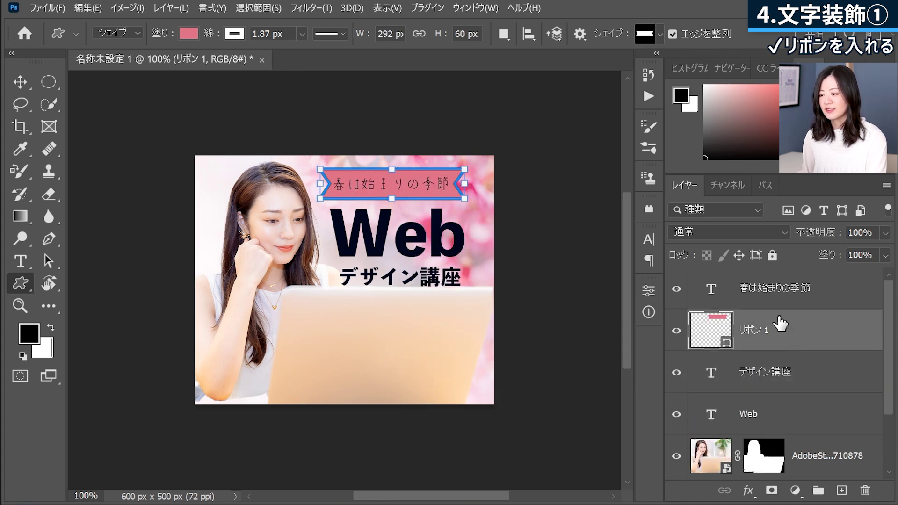
left_click(795, 372)
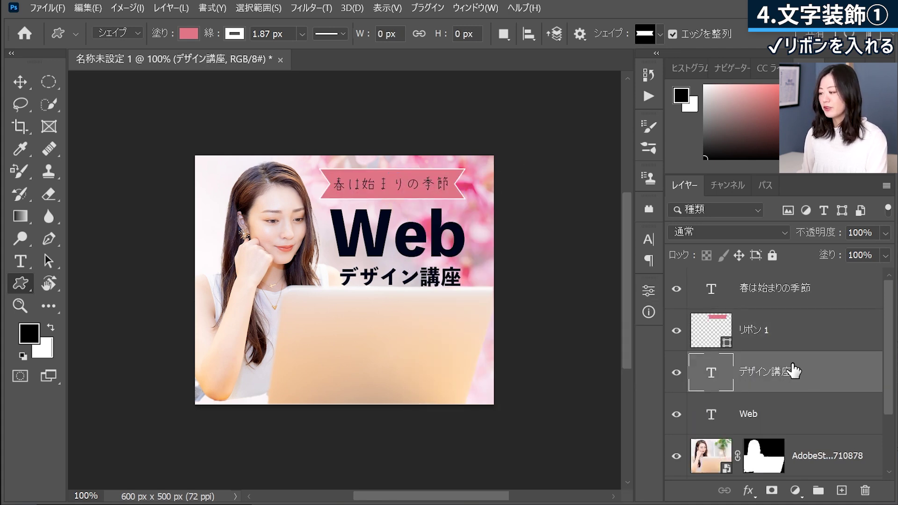
left_click(830, 302)
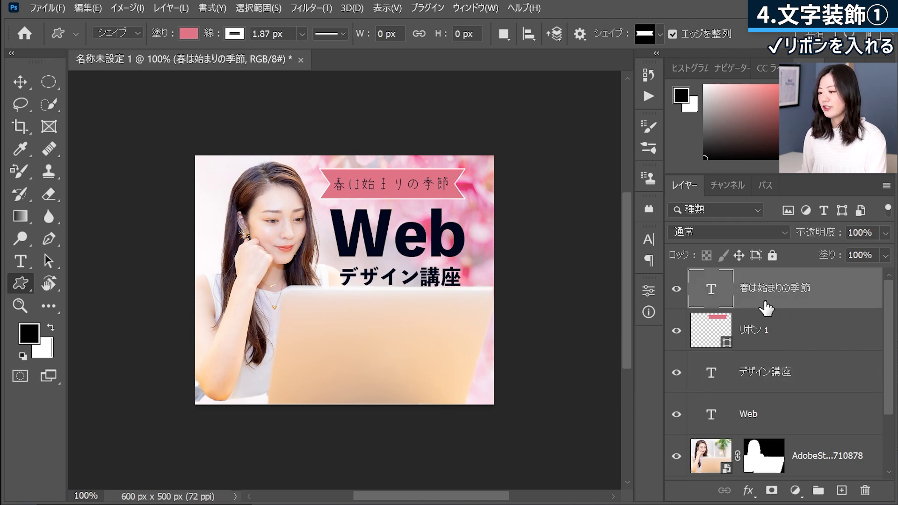
- Change the 春は始まりの季節 tagline's text colour to white #ffffff
left_click(21, 262)
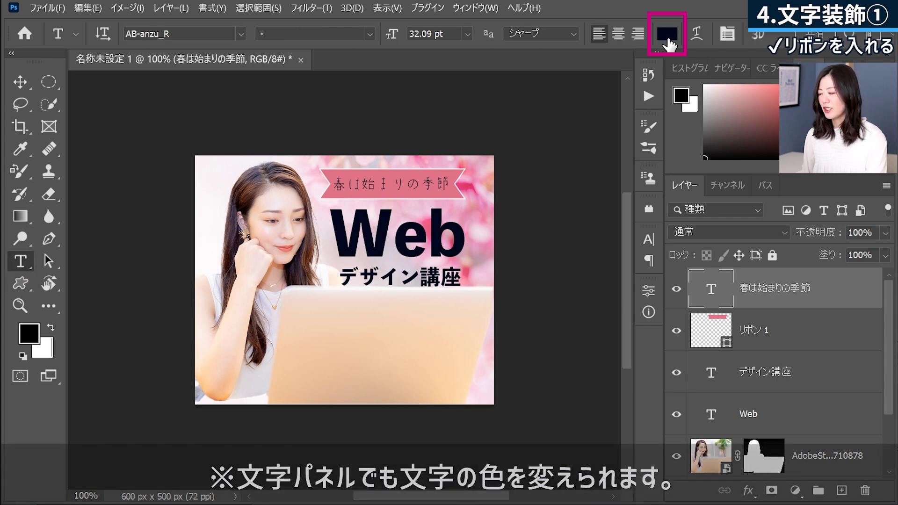
left_click(666, 33)
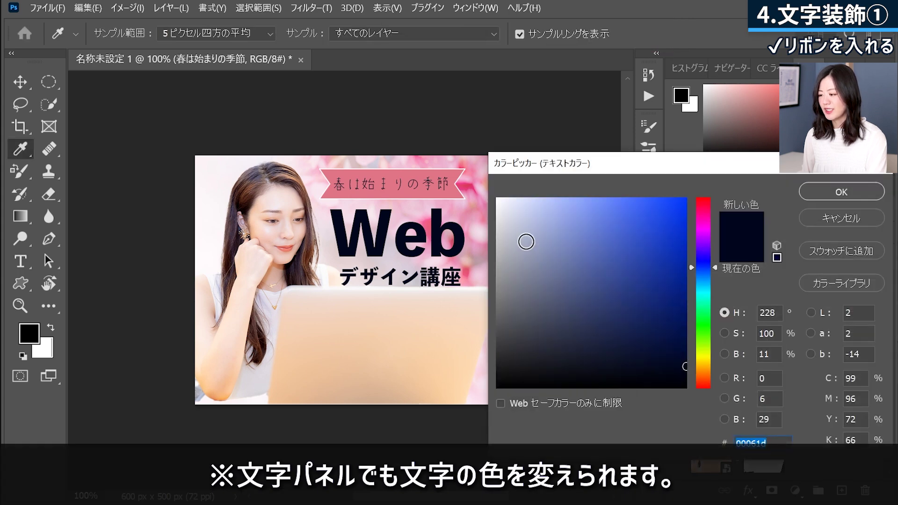
left_click(497, 198)
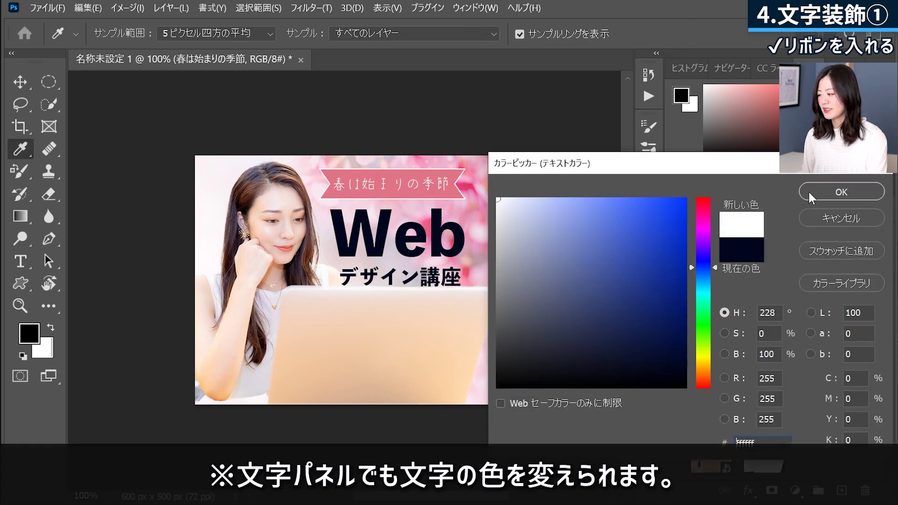
left_click(846, 191)
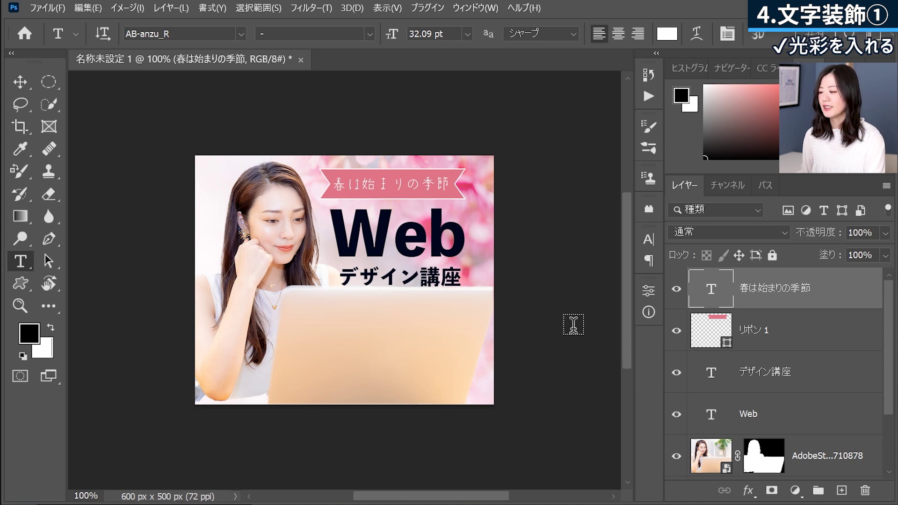
- Make the Web and デザイン講座 text layers white (#ffffff) and group them as グループ 1
left_click(770, 388)
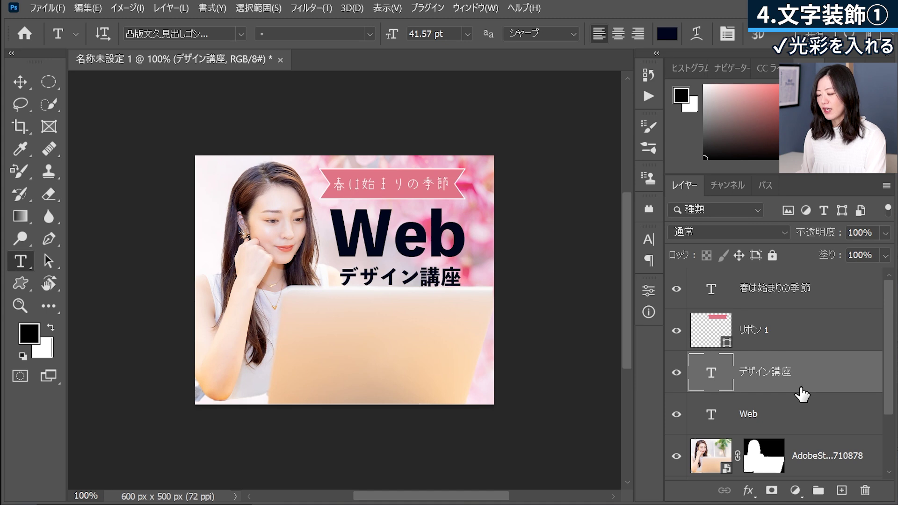
left_click(754, 401)
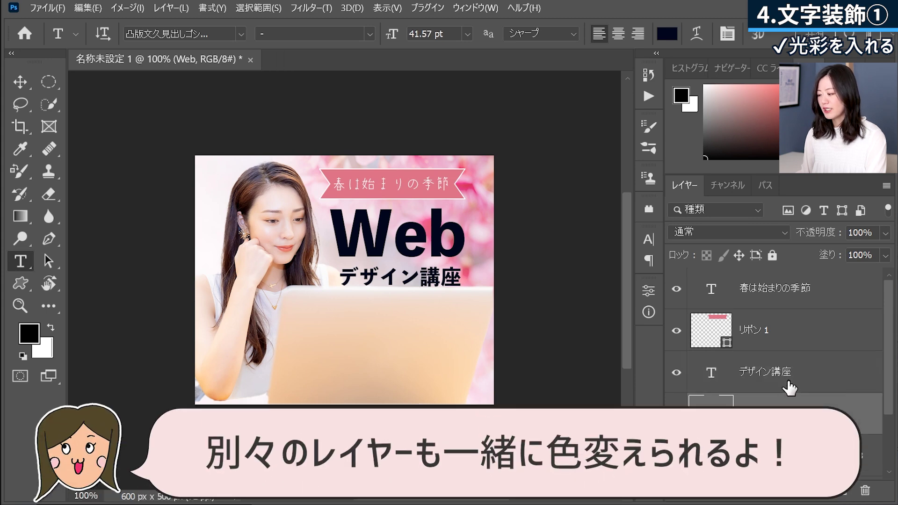
left_click(785, 390, "shift")
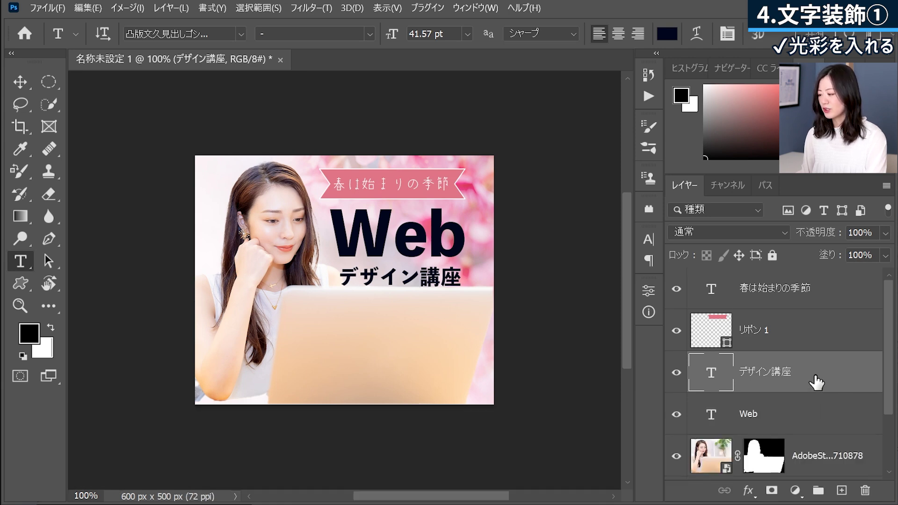
left_click(797, 418, "shift")
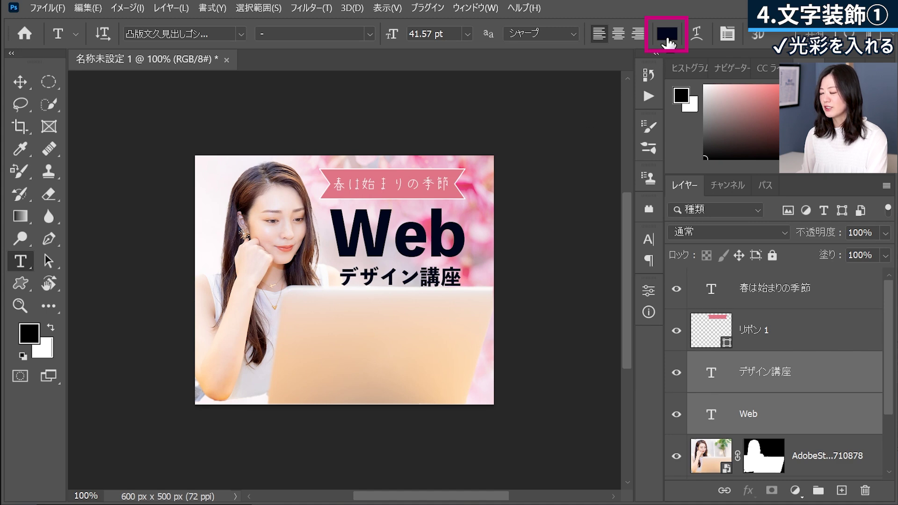
left_click(667, 36)
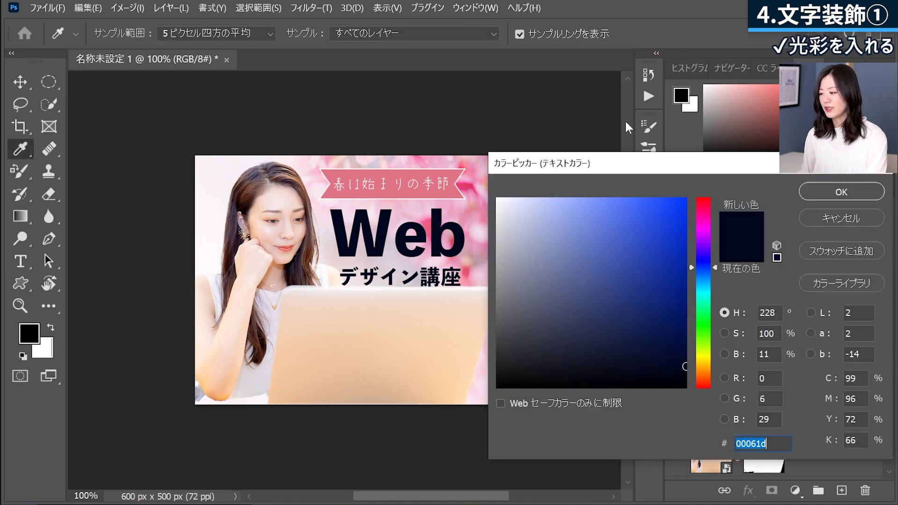
type("ffffff")
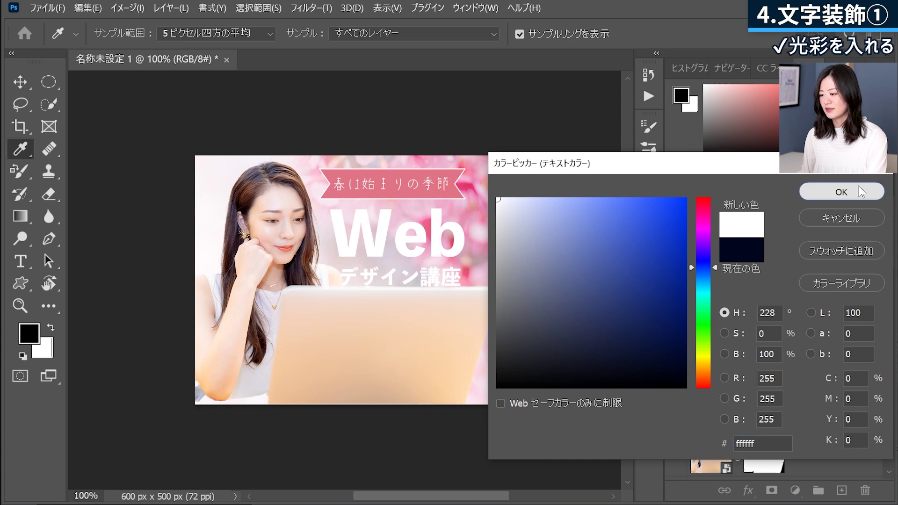
left_click(841, 192)
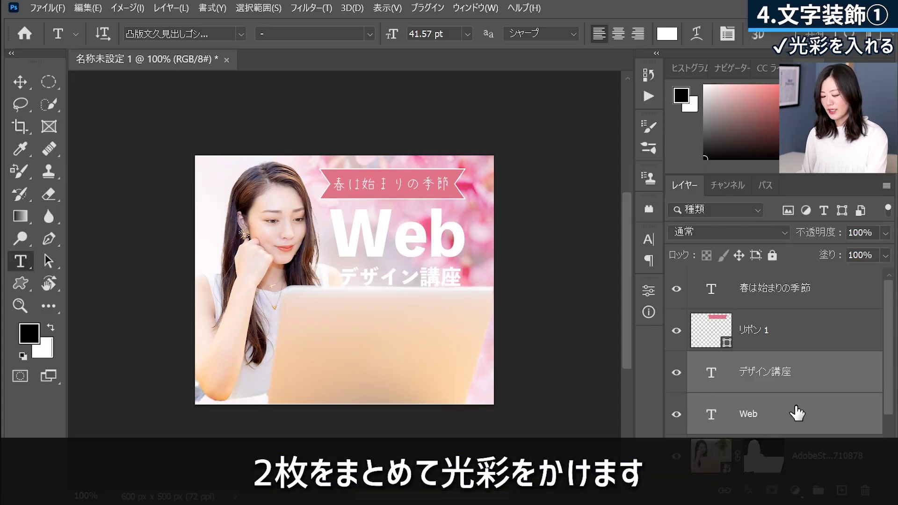
key("ctrl+g")
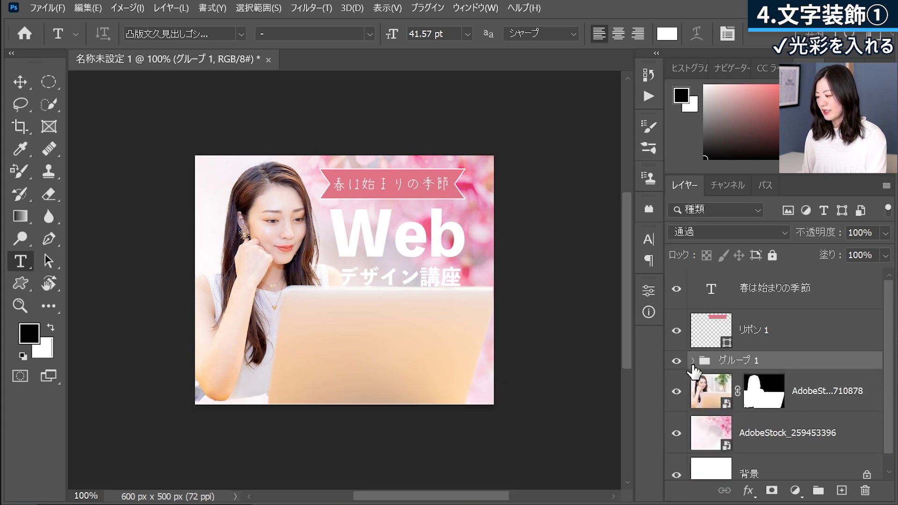
- Give グループ 1 a pink #df7485 outer glow with about 19% spread and size 27 px
left_click(693, 360)
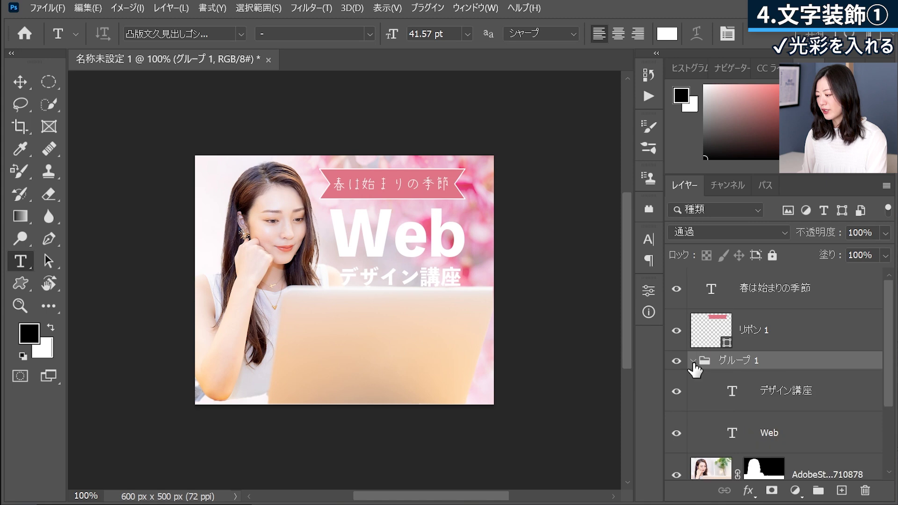
left_click(813, 398)
left_click(813, 440)
left_click(780, 403)
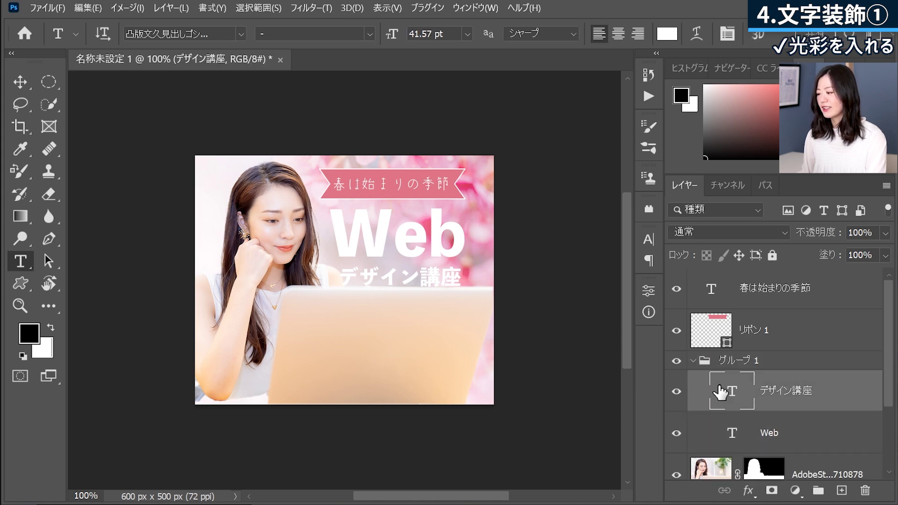
left_click(735, 362)
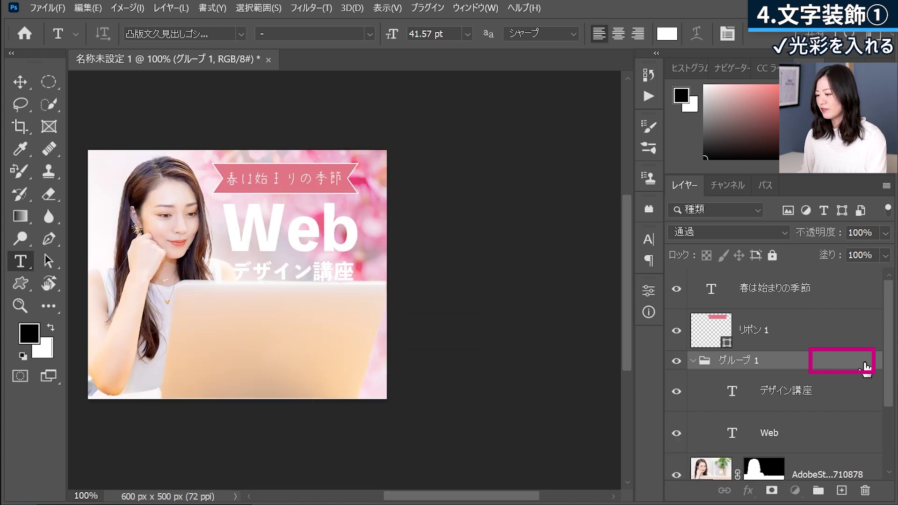
double_click(866, 367)
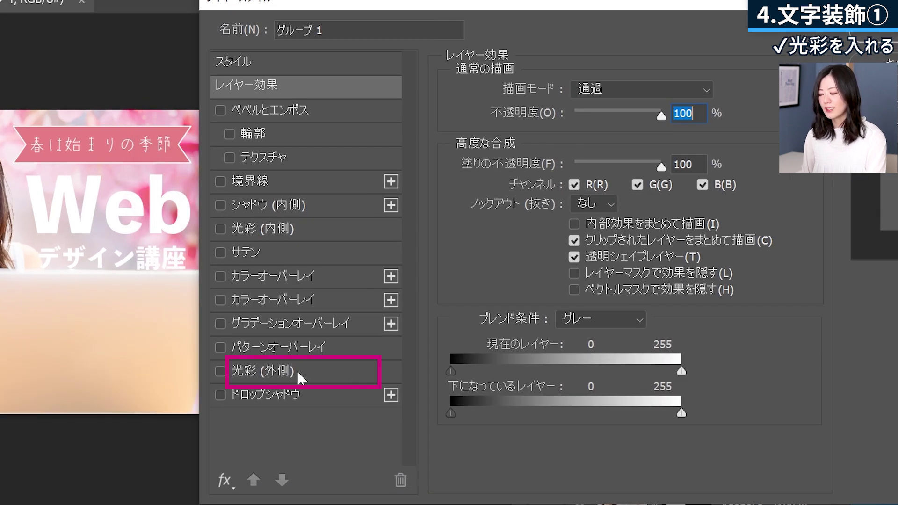
left_click(296, 371)
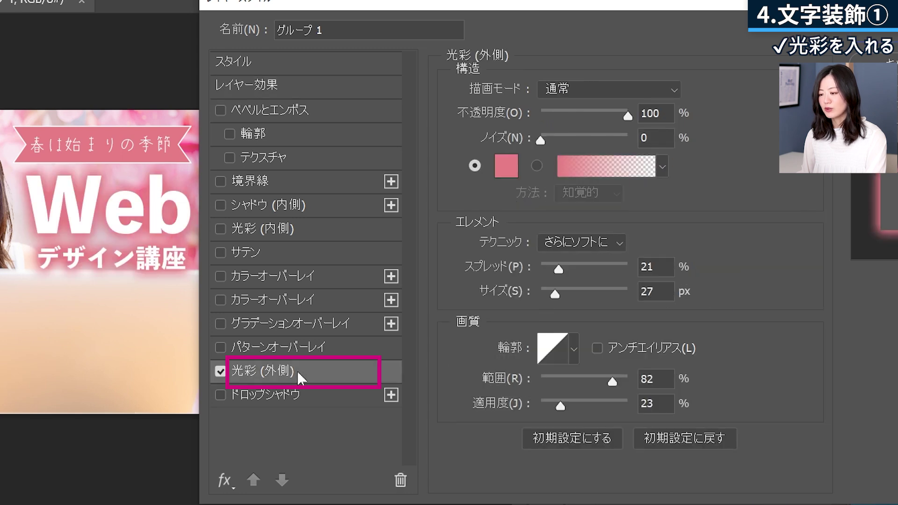
left_click(506, 166)
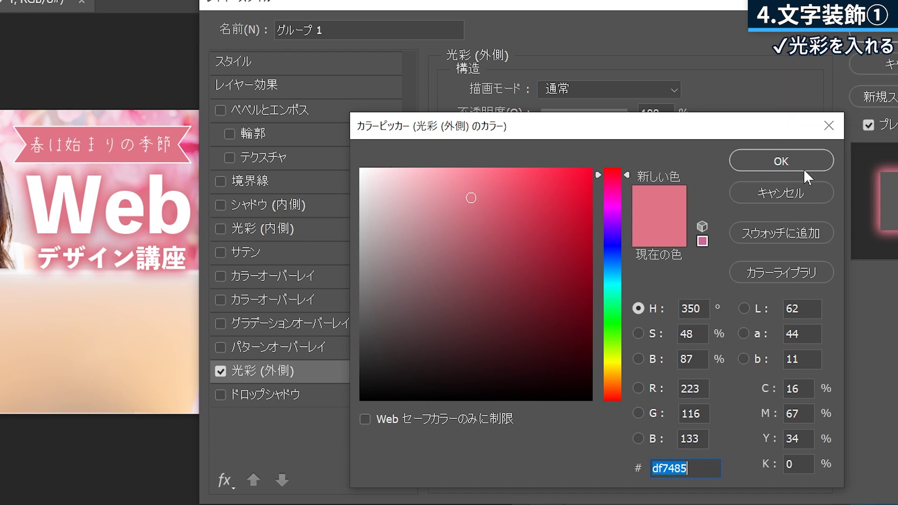
left_click(804, 162)
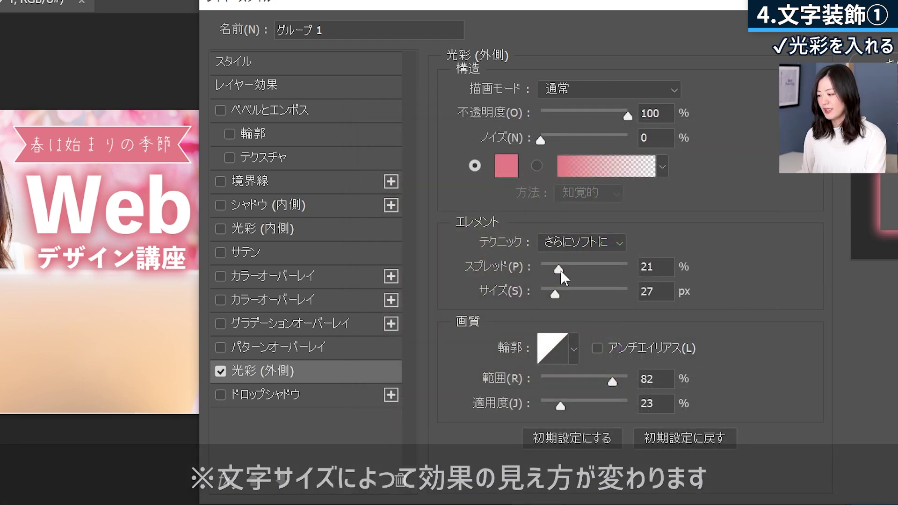
mouse_move(560, 266)
left_mouse_down()
mouse_move(535, 271)
mouse_move(558, 267)
left_mouse_up()
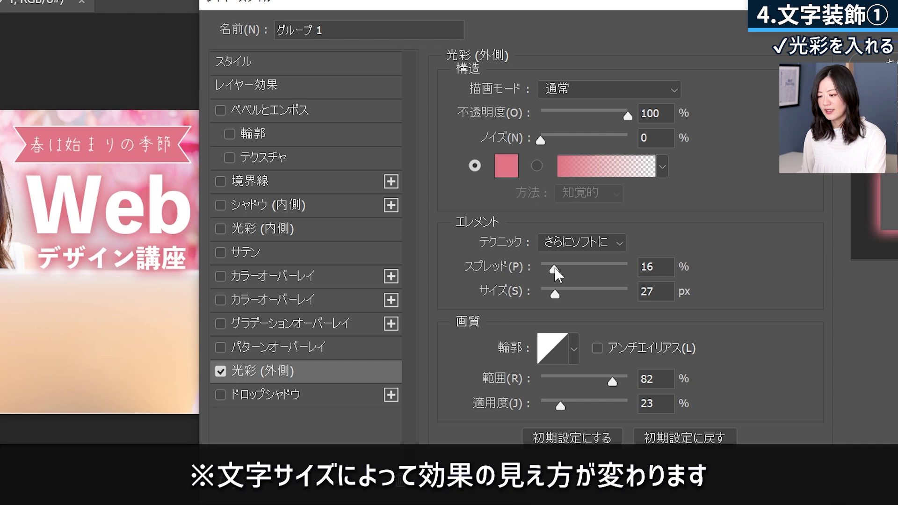
left_click_drag(557, 267, 557, 266)
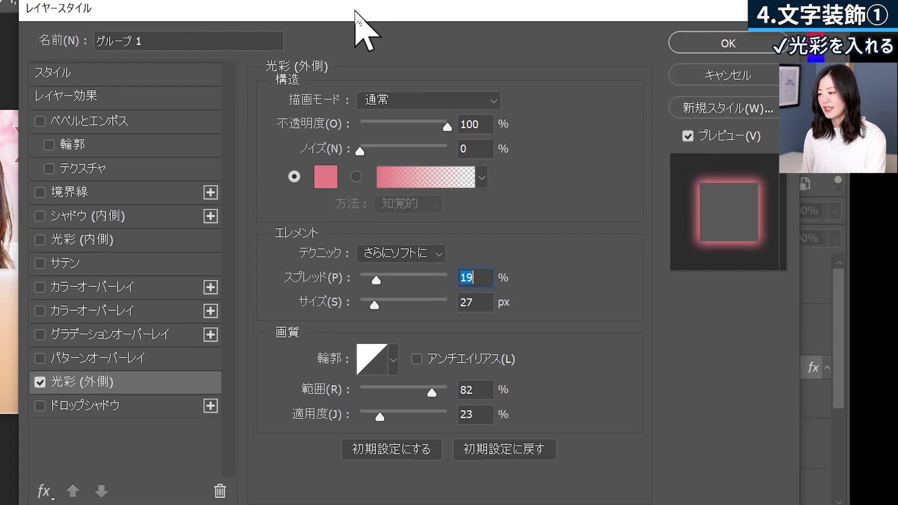
left_click(736, 43)
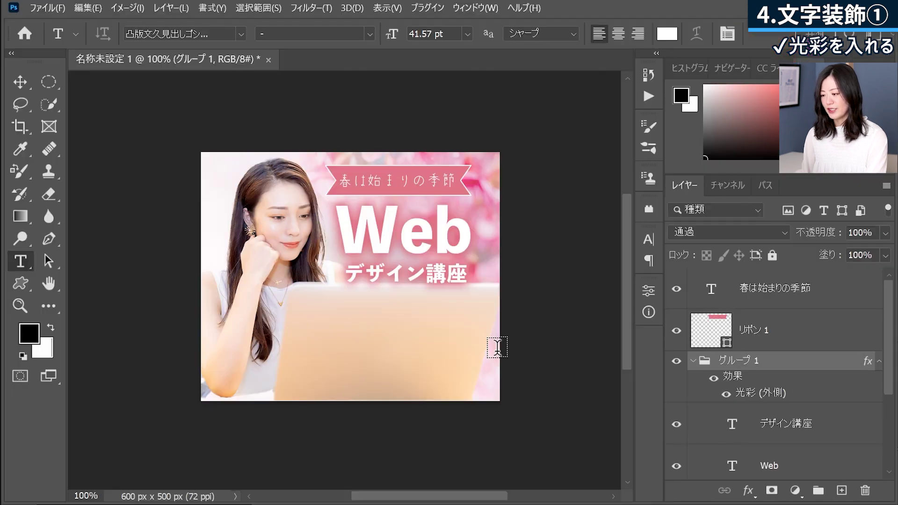
left_click(714, 377)
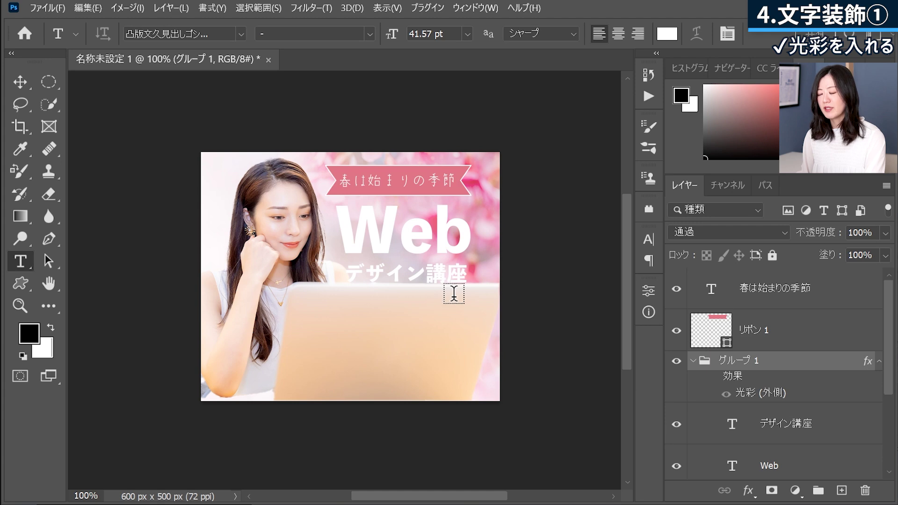
left_click(713, 377)
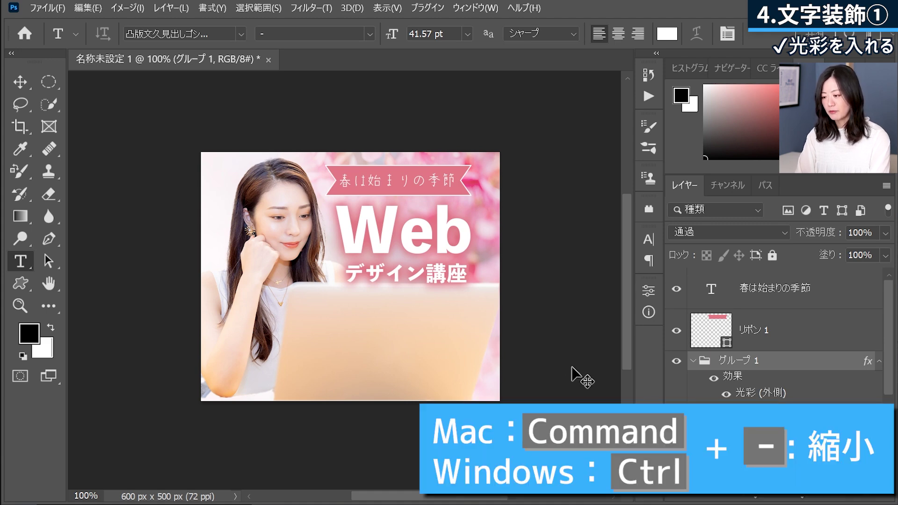
key("ctrl+minus")
key("ctrl+minus")
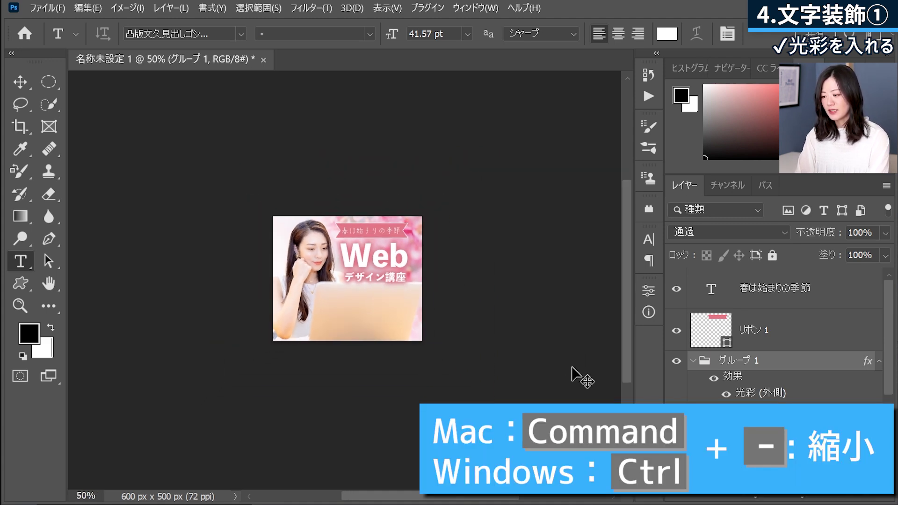
key("ctrl+minus")
key("ctrl+minus")
key("ctrl+minus")
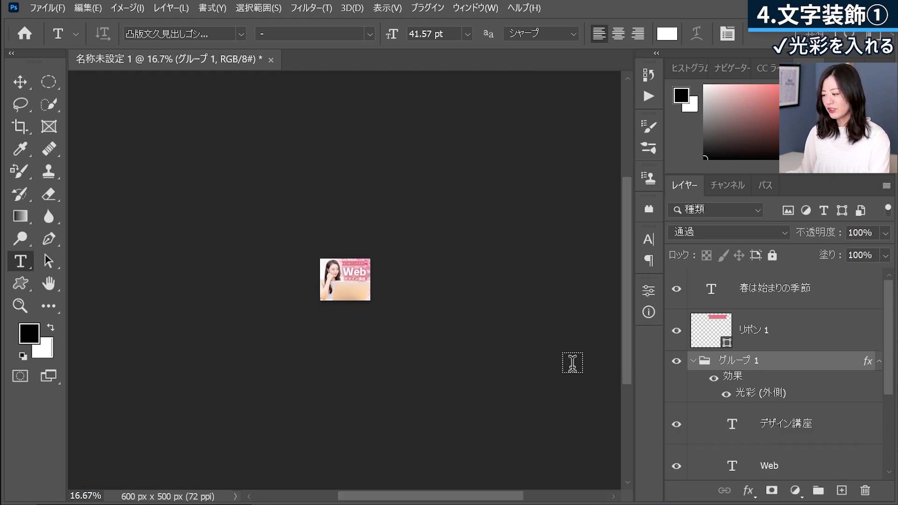
left_click(715, 378)
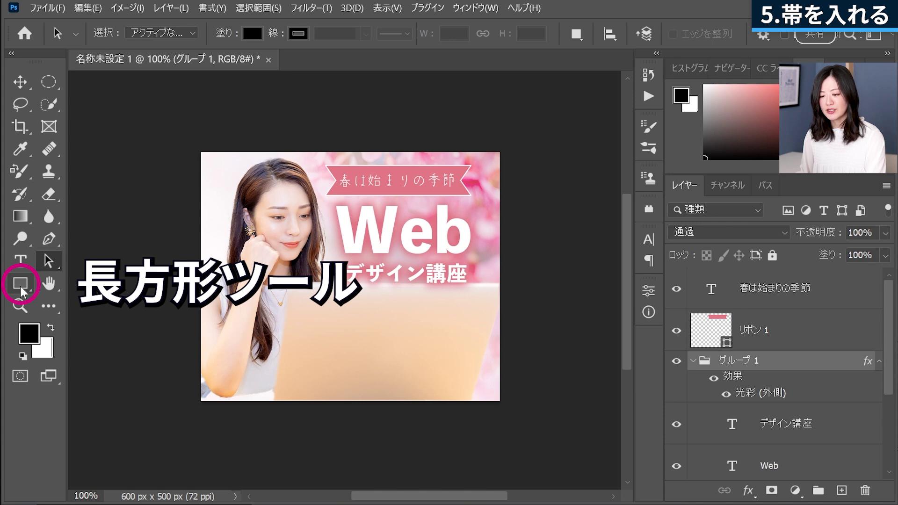
- Draw a white, stroke-free rectangle across the bottom of the banner
left_click(21, 284)
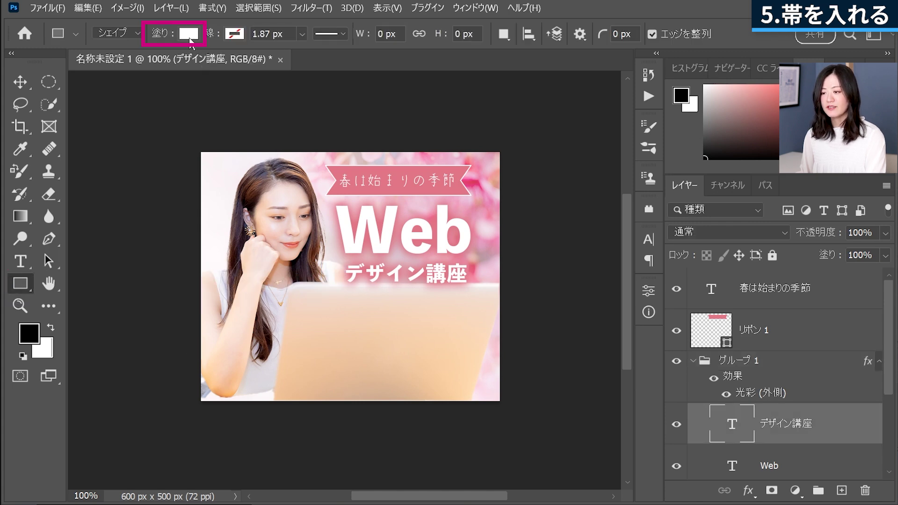
left_click(189, 34)
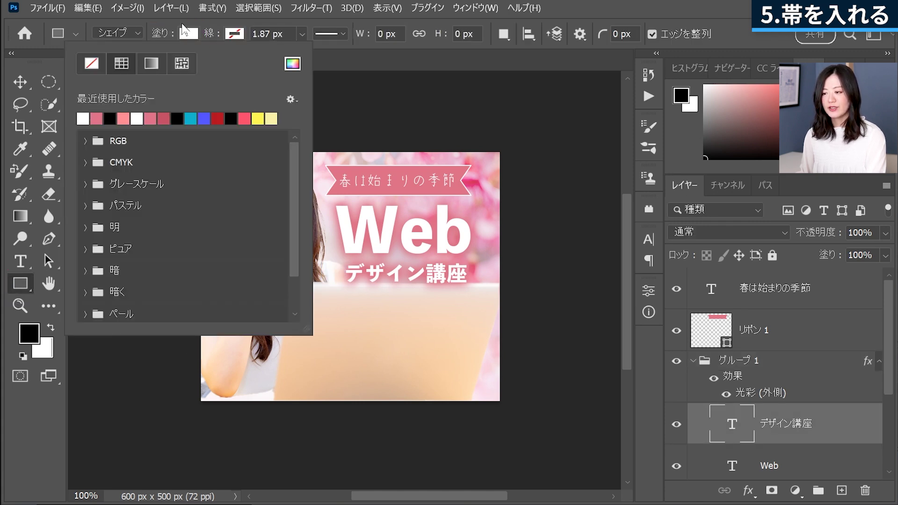
left_click(227, 36)
left_click(238, 36)
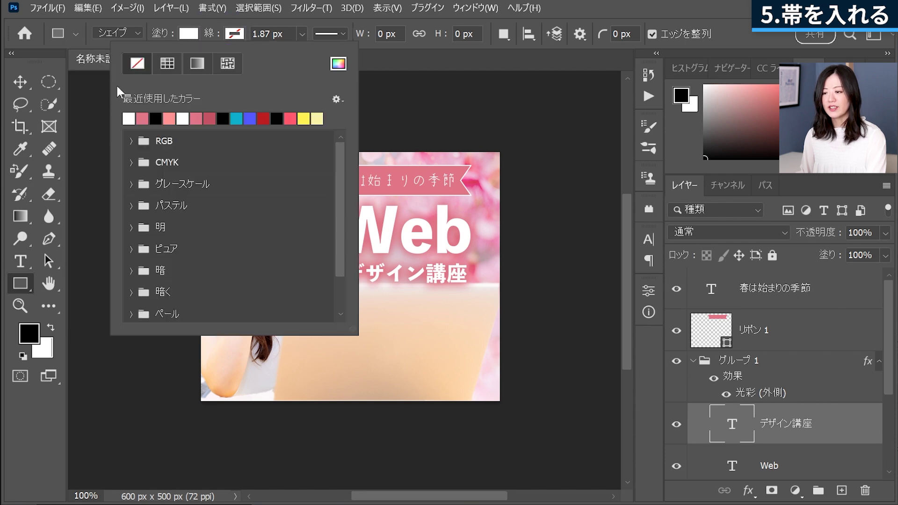
left_click(234, 39)
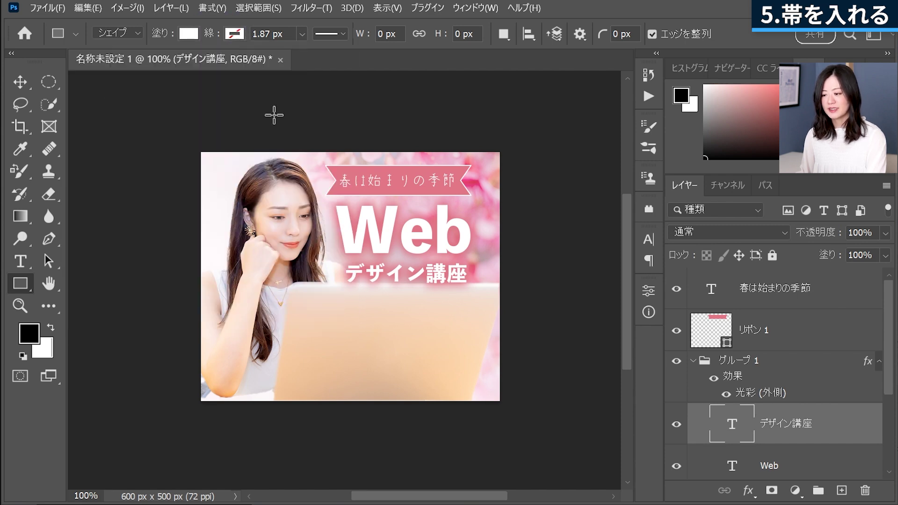
left_click_drag(201, 340, 493, 390)
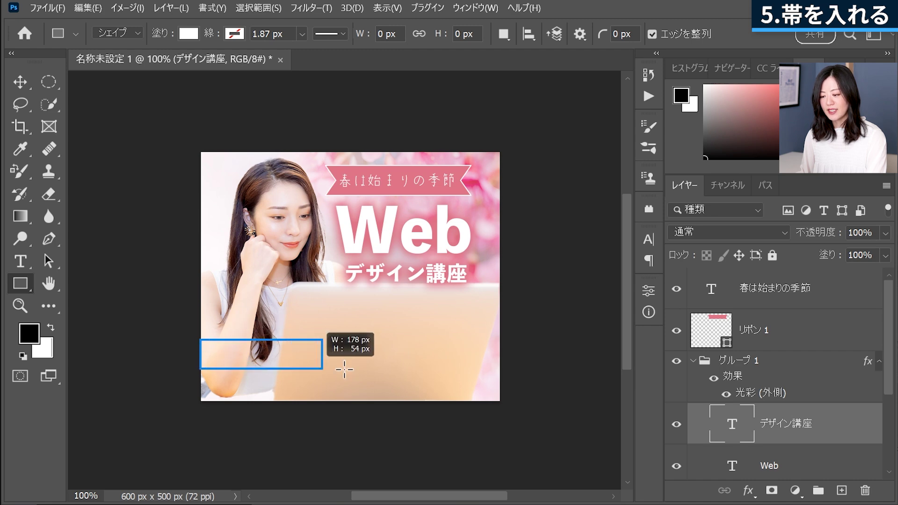
left_click_drag(499, 398, 500, 401)
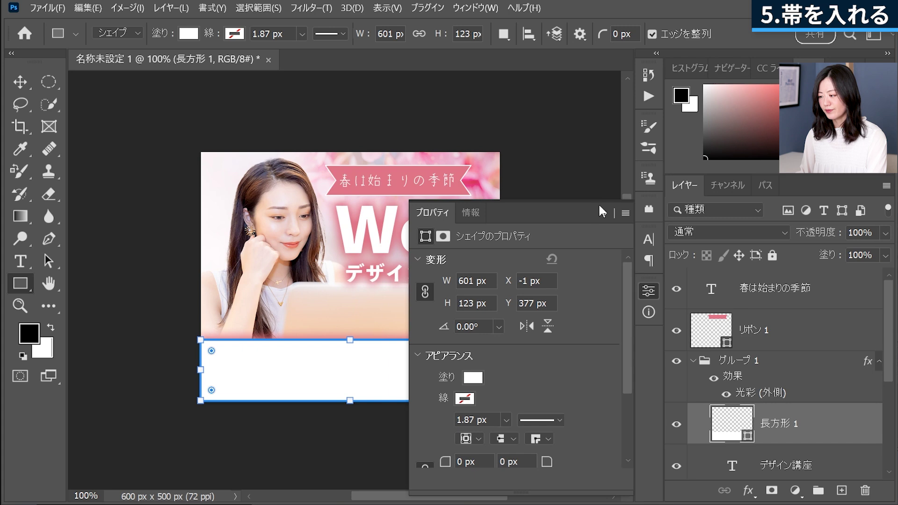
left_click(648, 291)
left_click(798, 396)
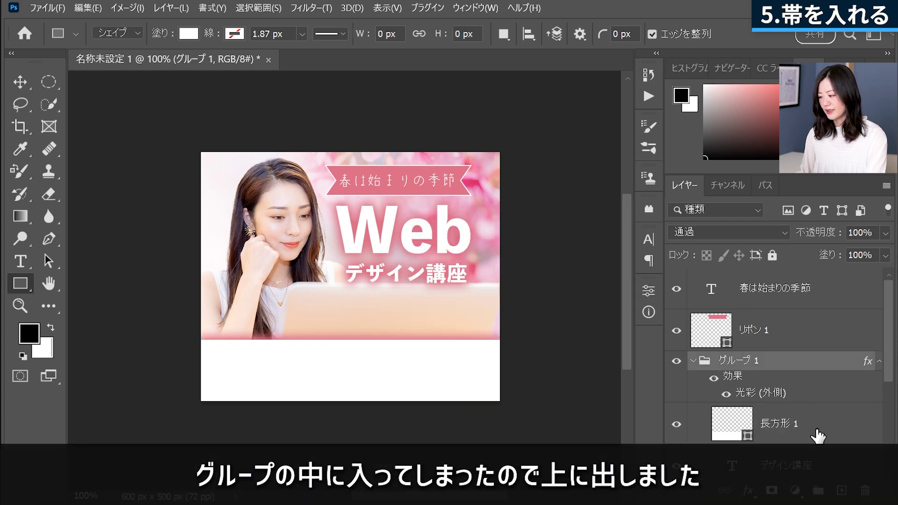
- Move 長方形 1 above グループ 1 and resize it to span the full banner width
left_click_drag(814, 431, 798, 354)
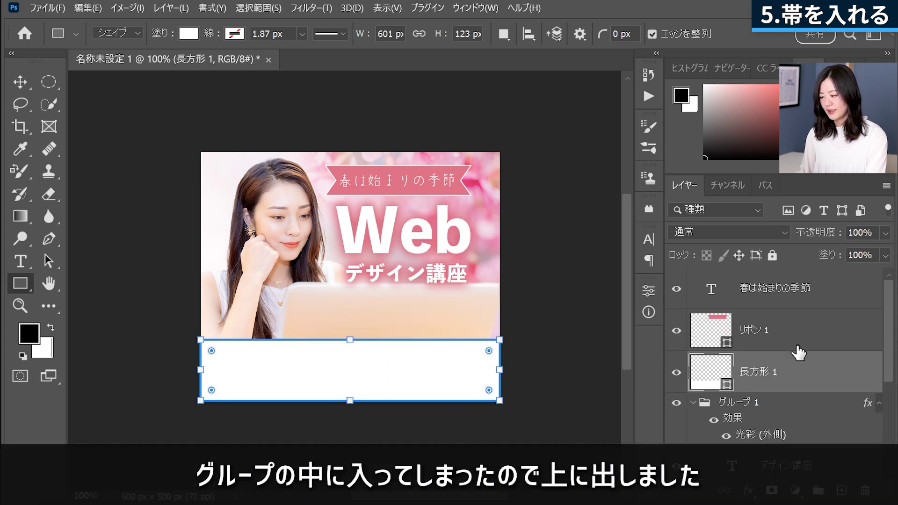
left_click(810, 407)
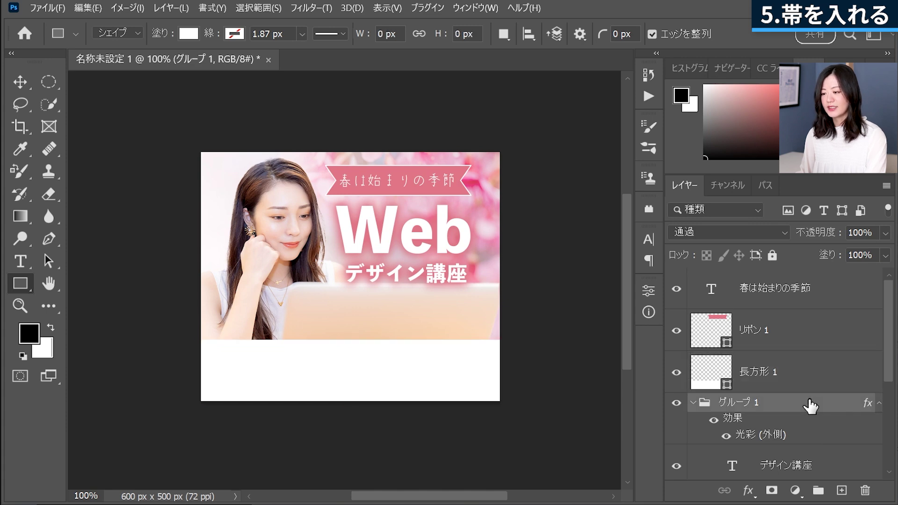
left_click(798, 372)
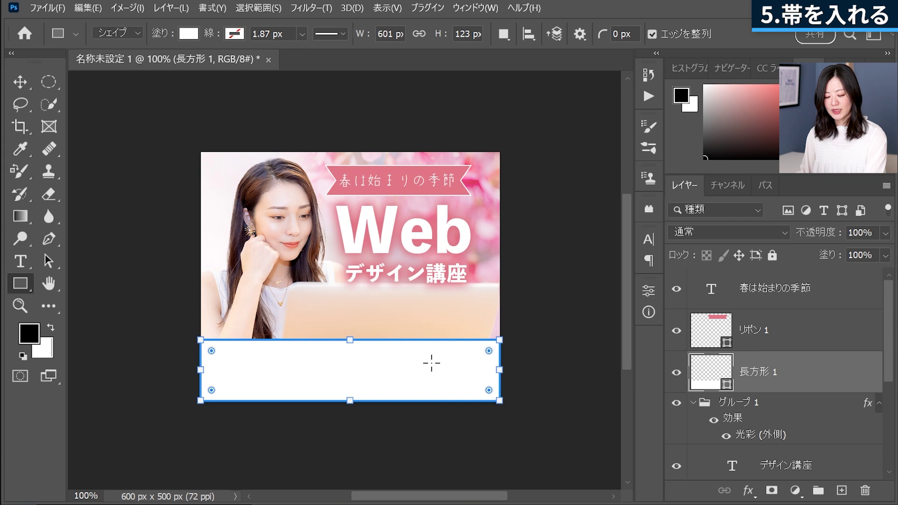
key("ctrl+t")
mouse_move(500, 340)
left_mouse_down()
mouse_move(515, 335)
mouse_move(498, 338)
left_mouse_up()
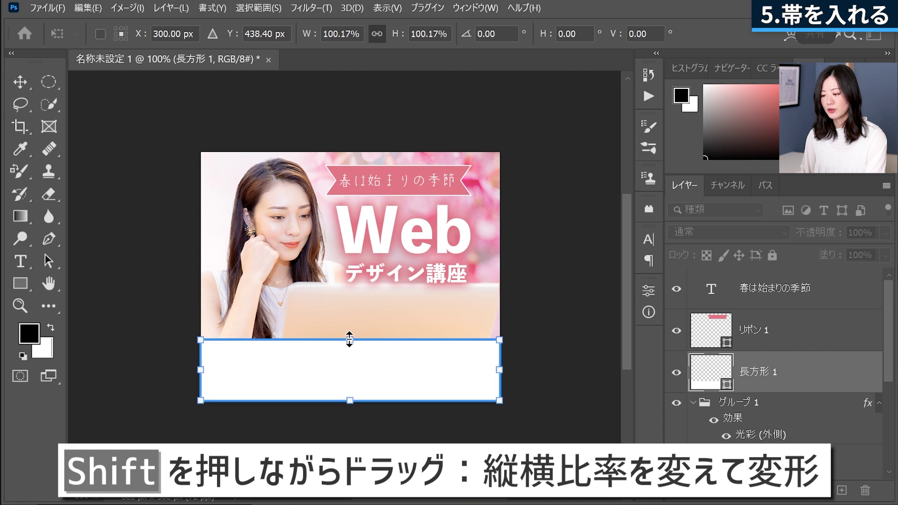
mouse_move(350, 338)
left_mouse_down()
mouse_move(348, 302)
mouse_move(349, 347)
left_mouse_up()
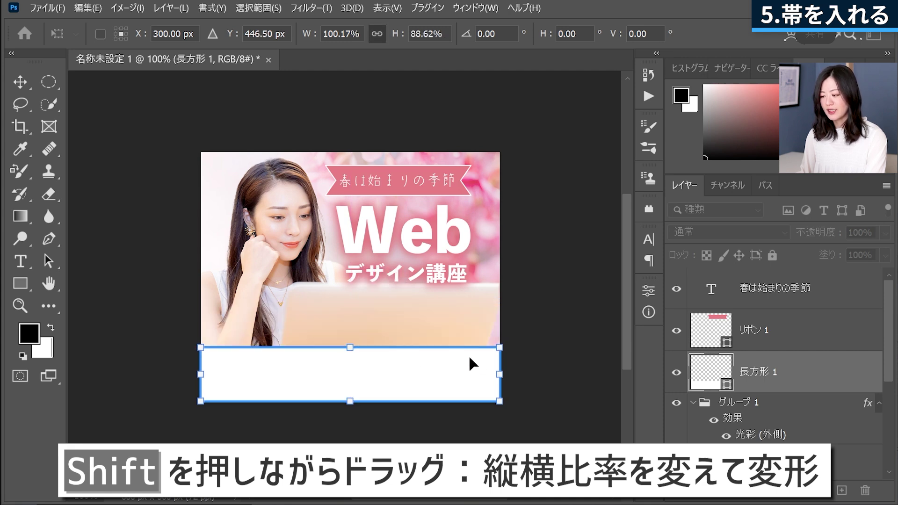
mouse_move(501, 374)
left_mouse_down()
mouse_move(514, 372)
mouse_move(500, 373)
left_mouse_up()
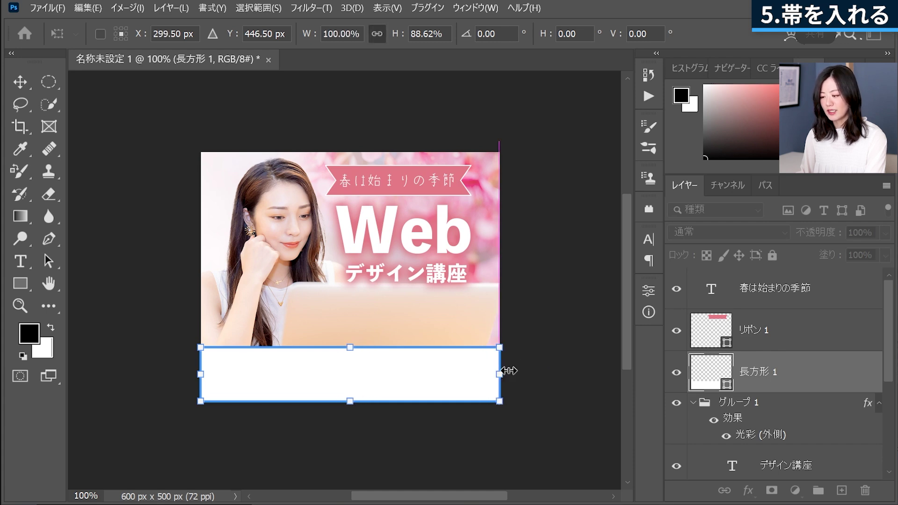
left_click_drag(352, 347, 352, 342)
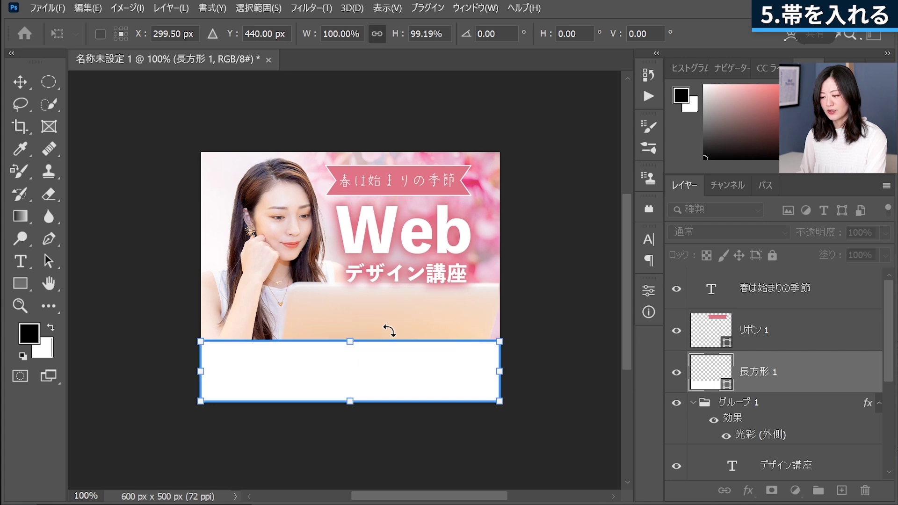
left_click(805, 407)
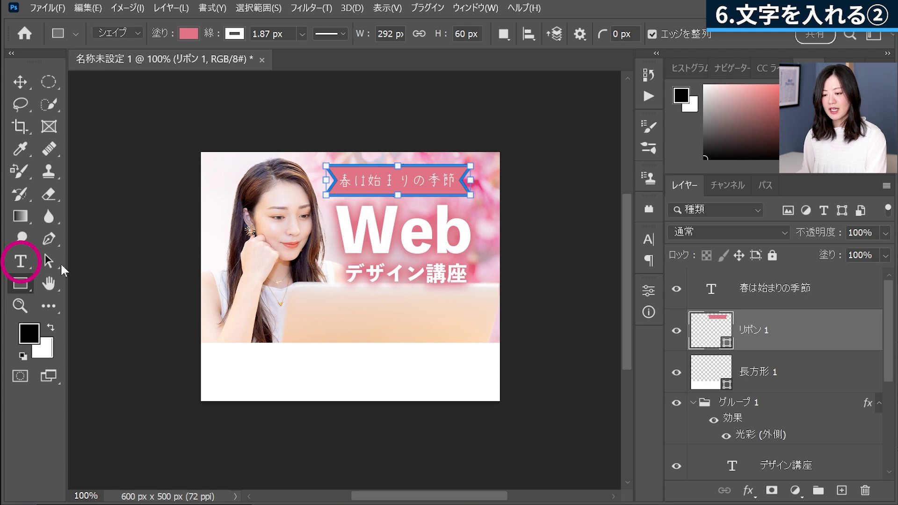
- Add black (#000000) 'Mappy School' text in the white band below the photo
left_click(22, 267)
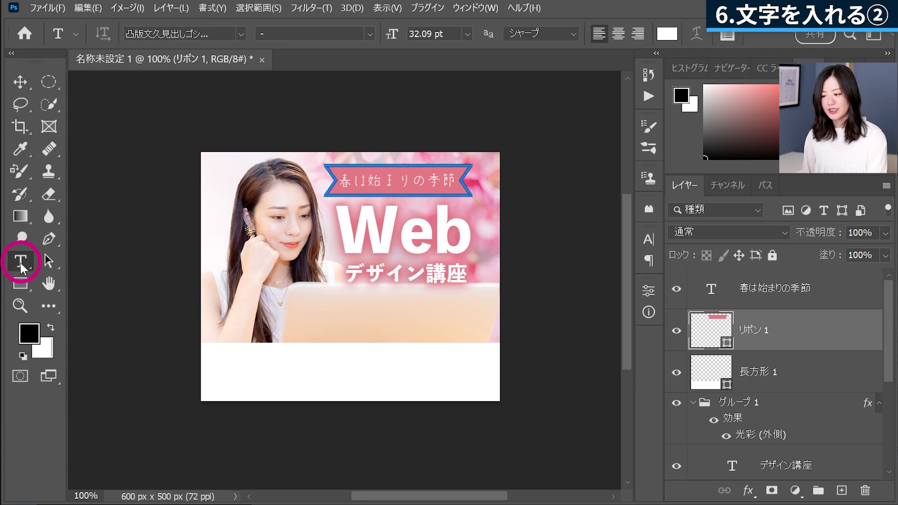
left_click(219, 379)
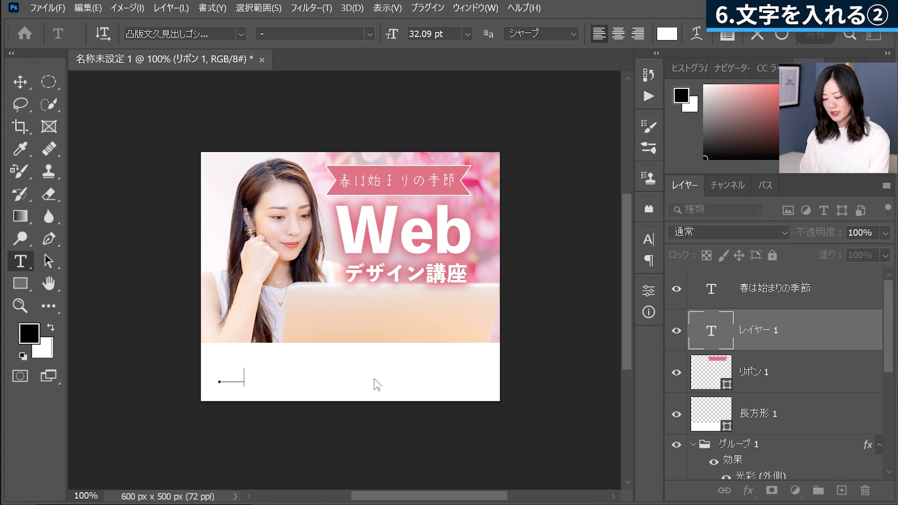
type("Mappy School")
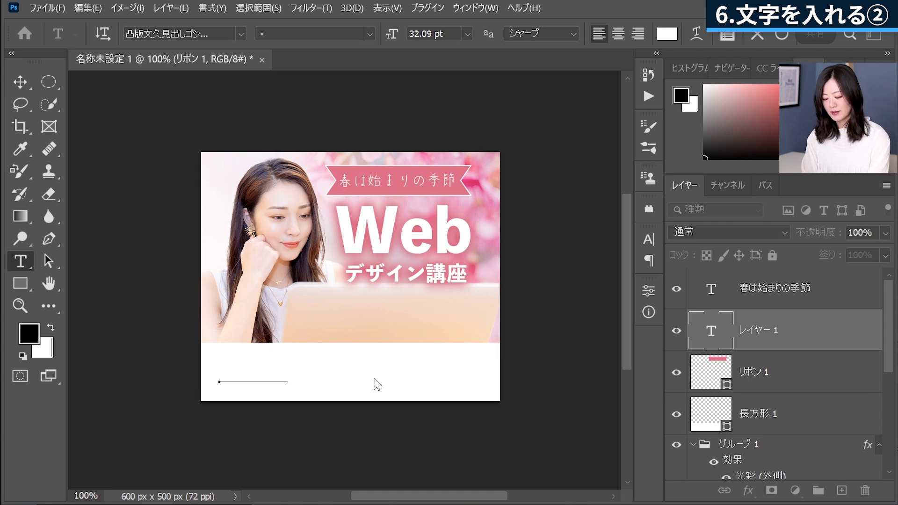
left_click(804, 372)
left_click(814, 336)
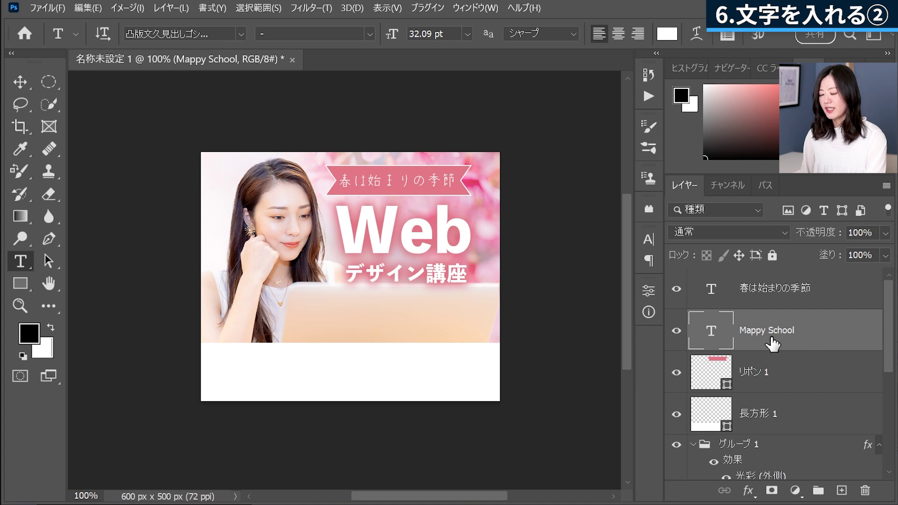
left_click(667, 34)
type("000000")
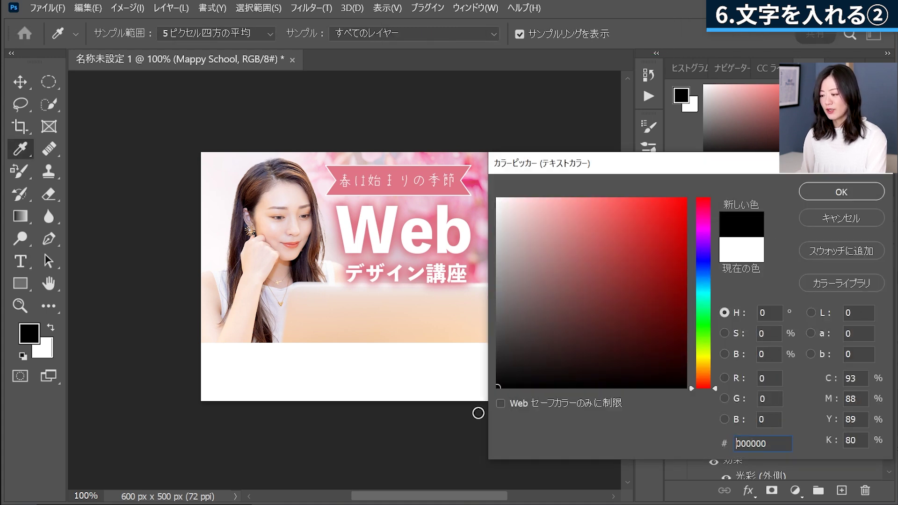
left_click(860, 191)
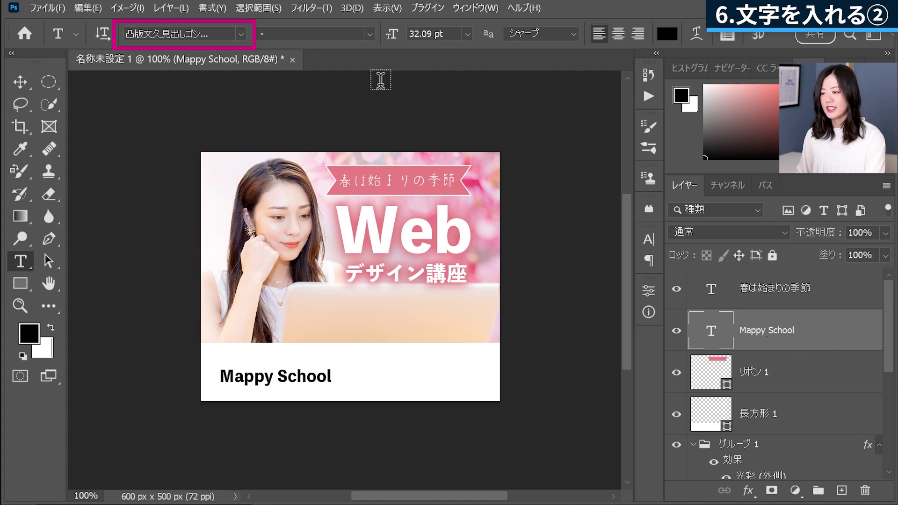
- Set the Mappy School text font to Futura PT Light
left_click(245, 37)
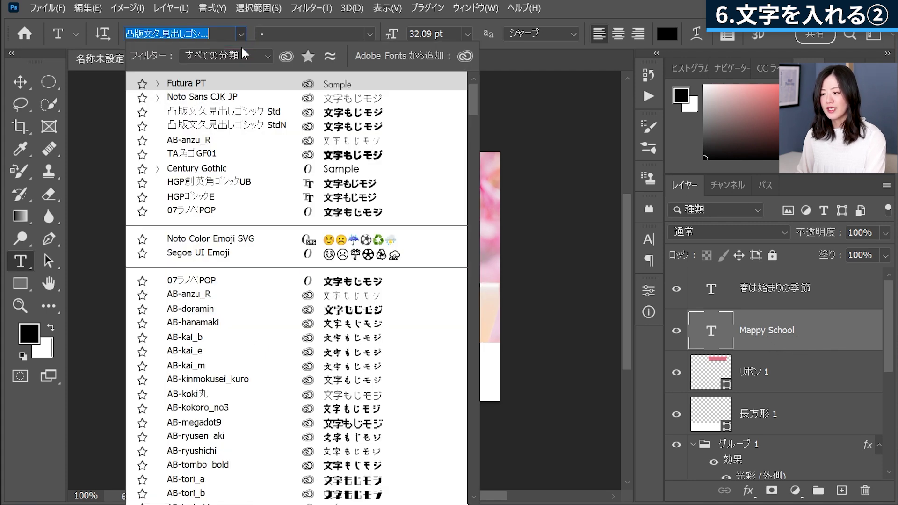
left_click(209, 88)
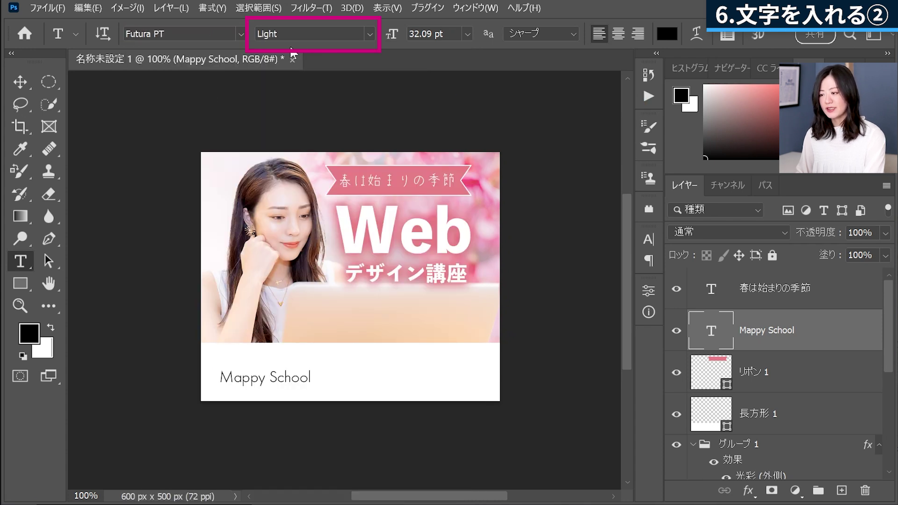
left_click(369, 34)
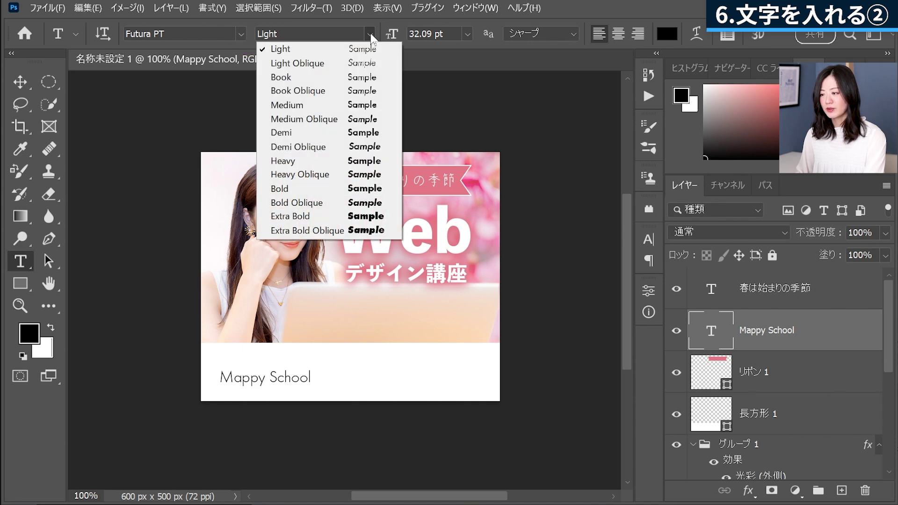
left_click(337, 50)
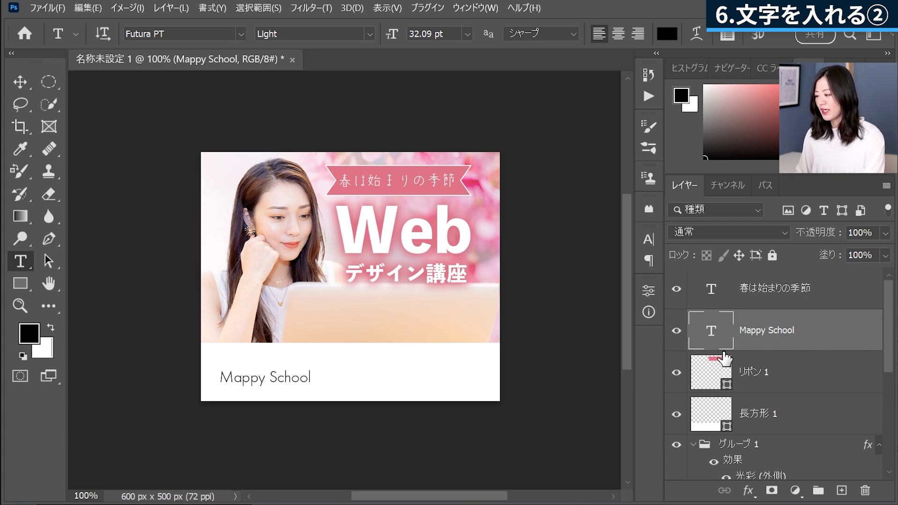
left_click(644, 242)
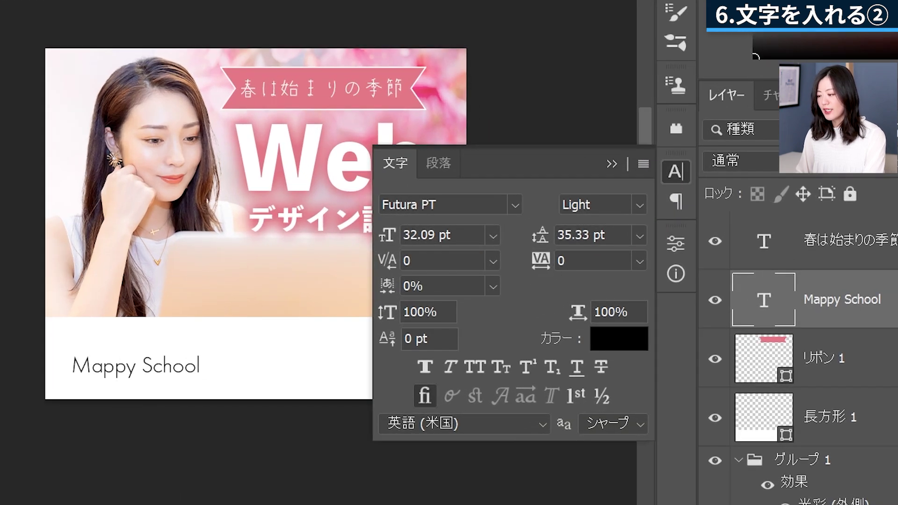
- Widen the Mappy School letter spacing, settling the tracking at 115
left_click(638, 263)
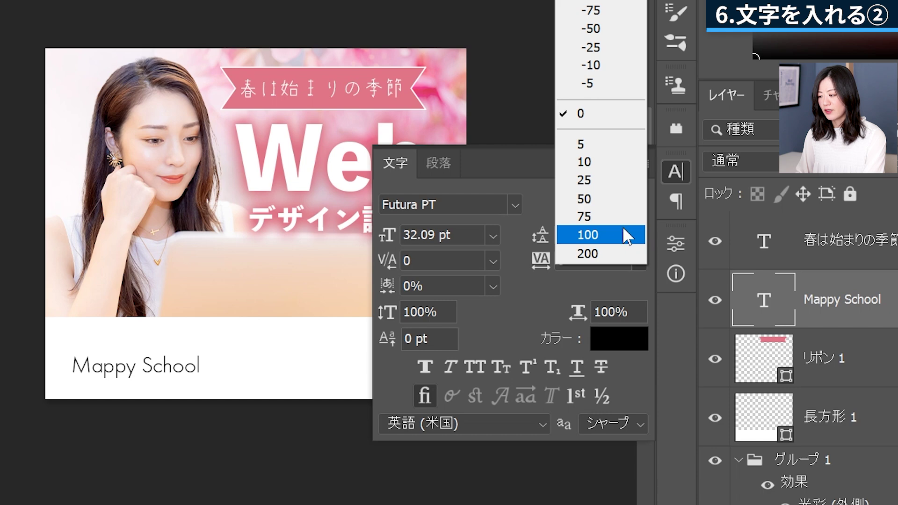
left_click(599, 217)
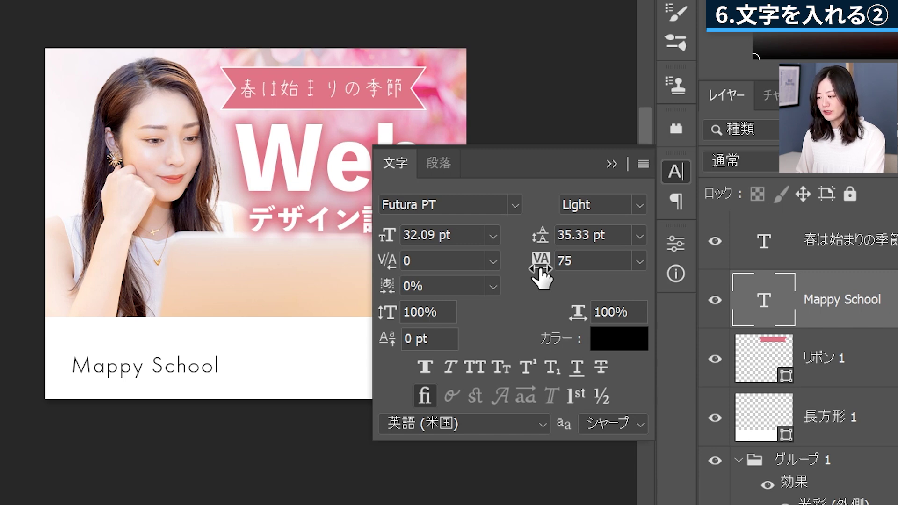
left_click_drag(542, 278, 542, 275)
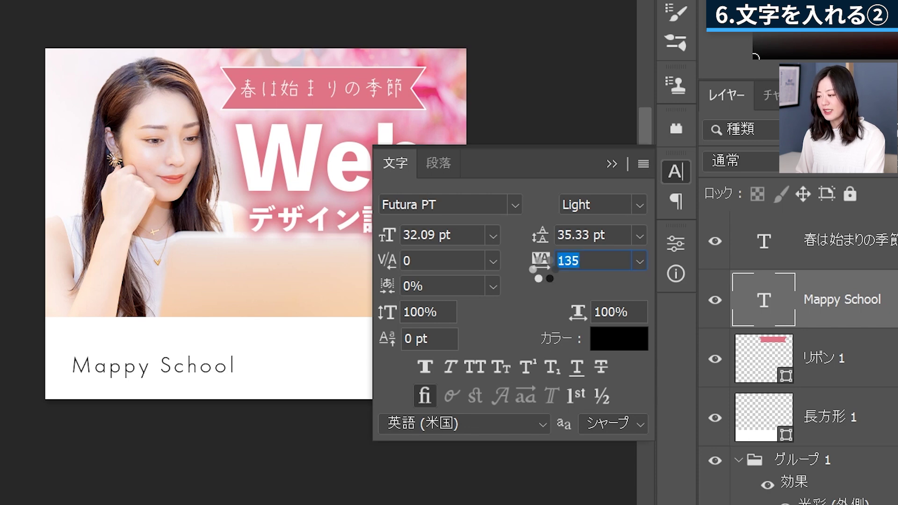
left_click_drag(544, 275, 541, 271)
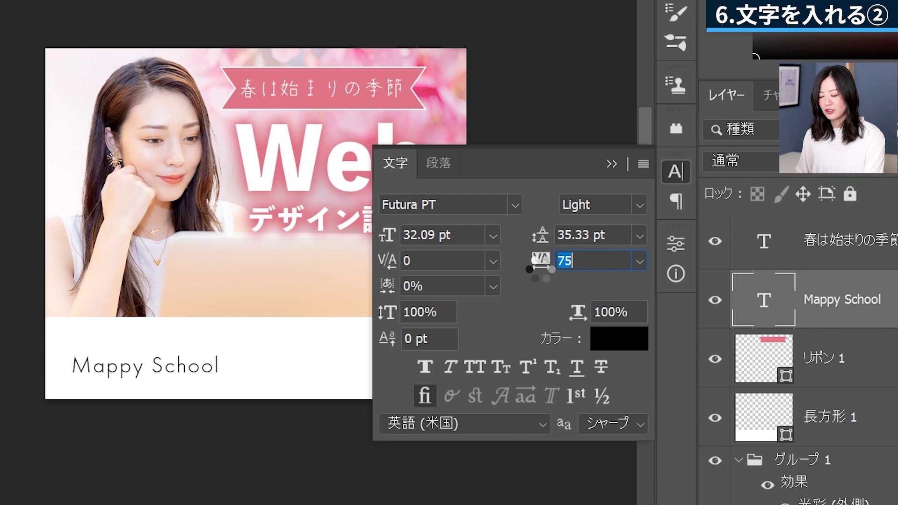
left_click_drag(541, 270, 552, 270)
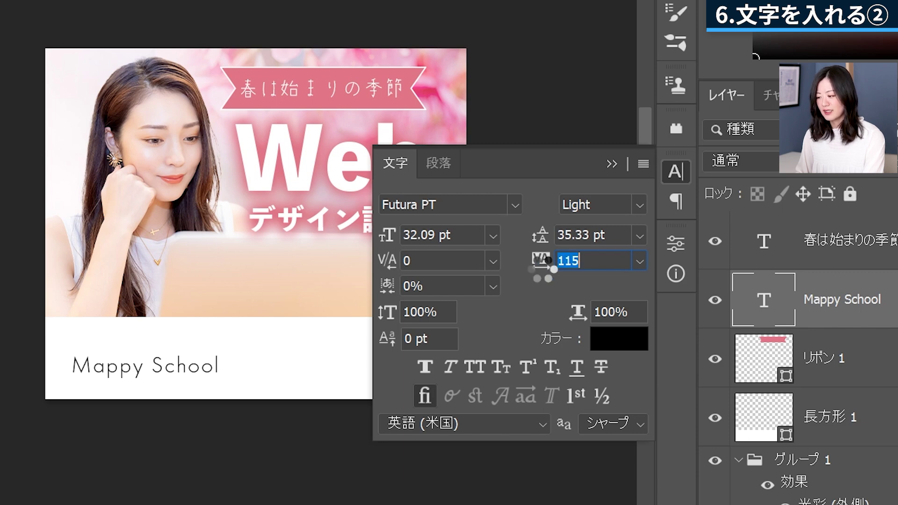
left_click(611, 164)
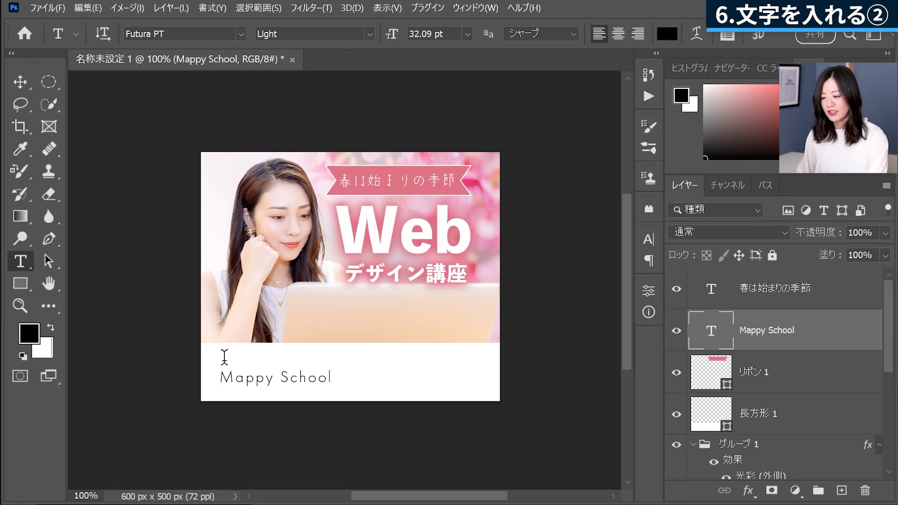
- Add the caption 大人のオンライン講座学習 above Mappy School in Noto Sans CJK JP
left_click(224, 356)
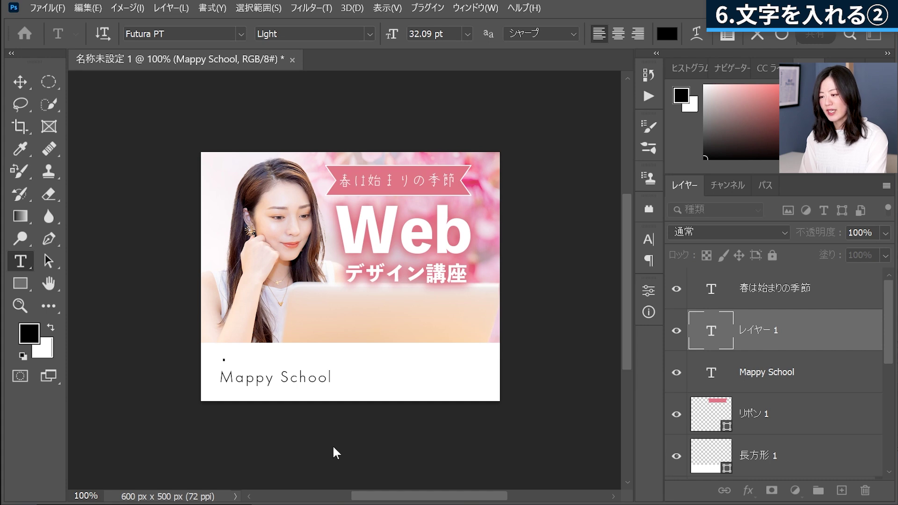
type("大人のオンラインこうz")
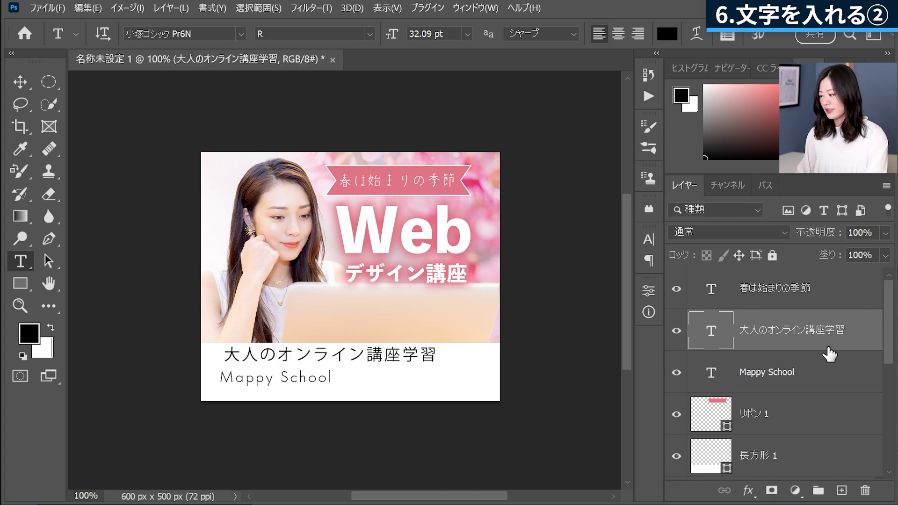
left_click(241, 34)
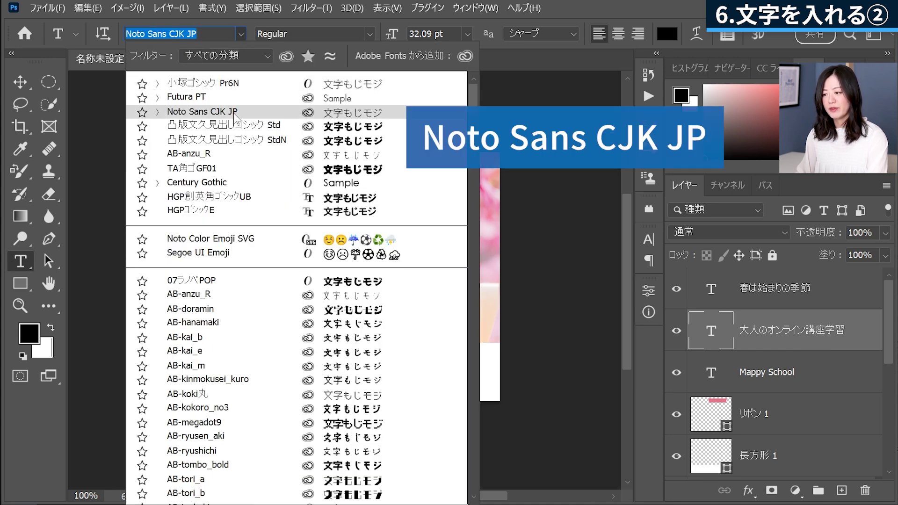
left_click(234, 114)
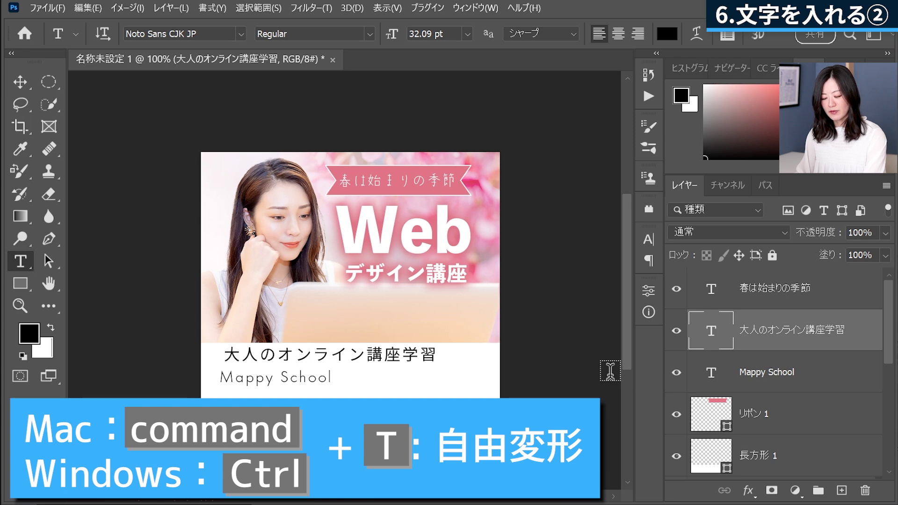
- Scale the caption to about half size and align it above Mappy School
key("ctrl+t")
left_click_drag(437, 369, 330, 368)
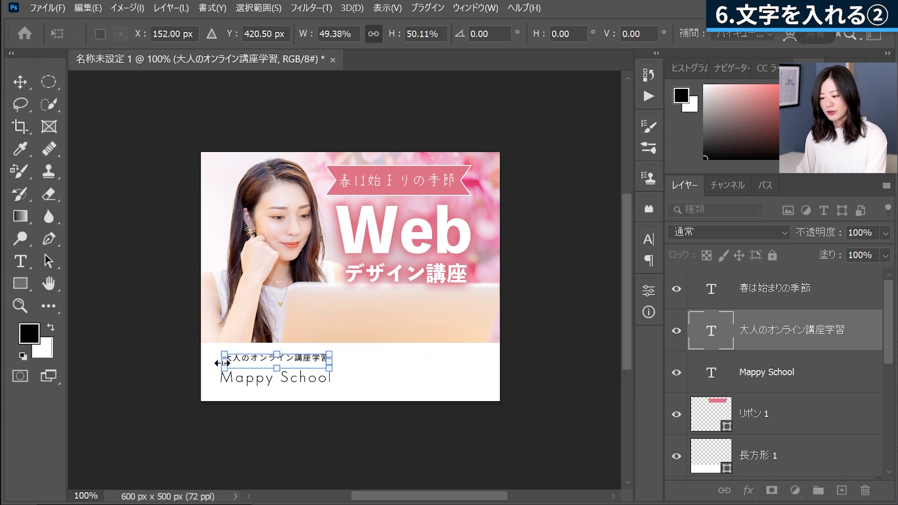
left_click_drag(221, 362, 218, 361)
left_click(820, 380)
key("t")
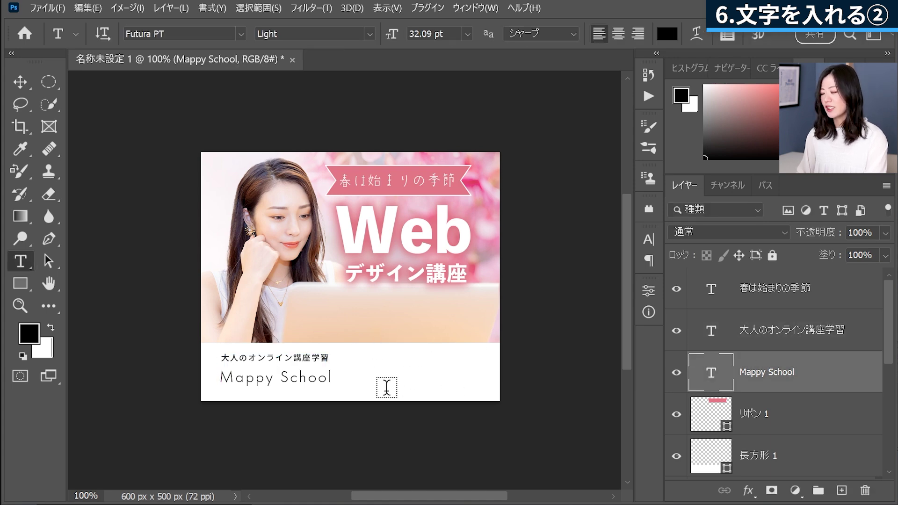
left_click(359, 372)
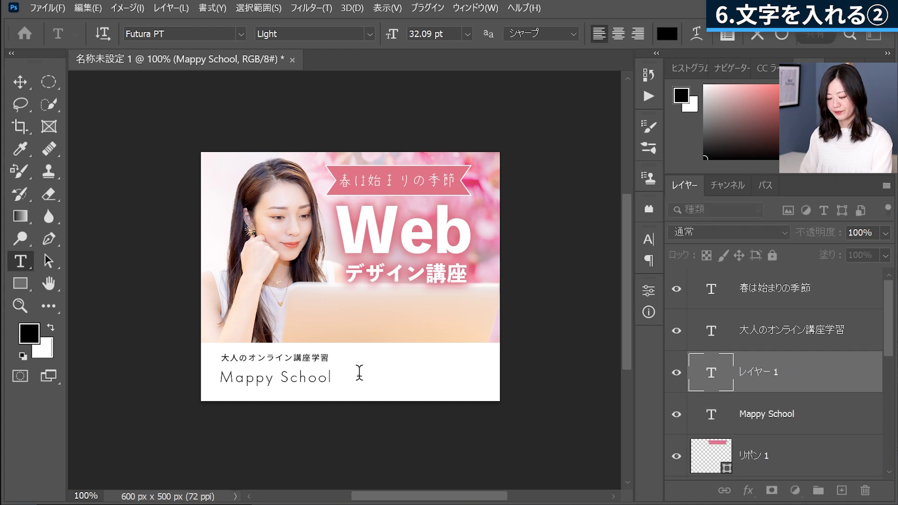
- Add bold 資料請求はこちら text in Noto Sans CJK JP beside Mappy School
type("資料請求はこちら")
key("ctrl+Return")
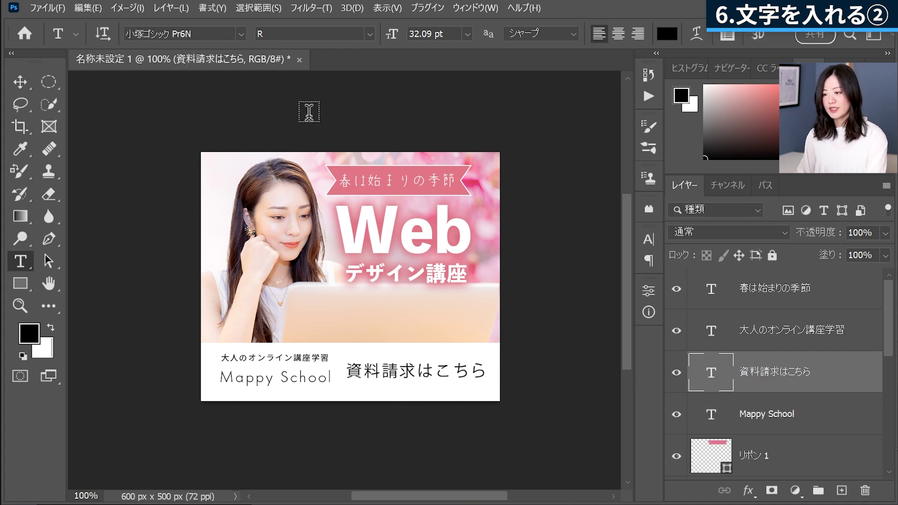
left_click(239, 34)
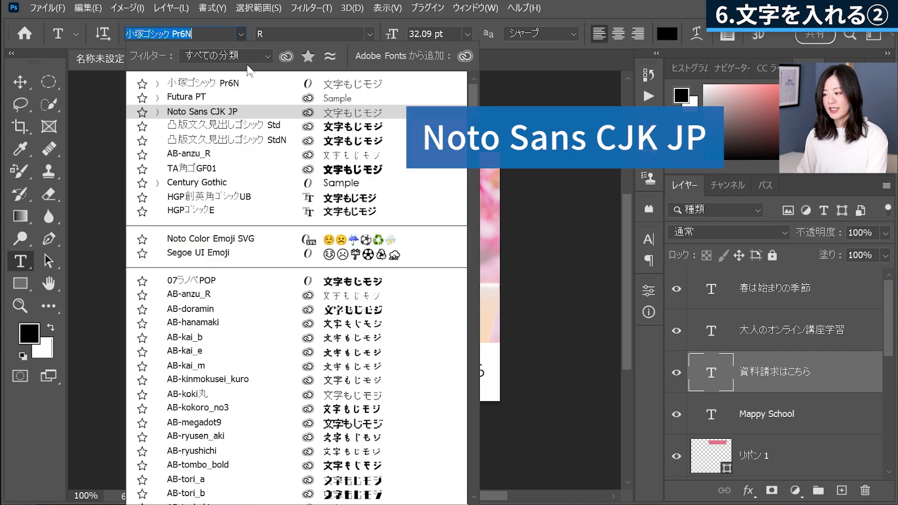
left_click(270, 113)
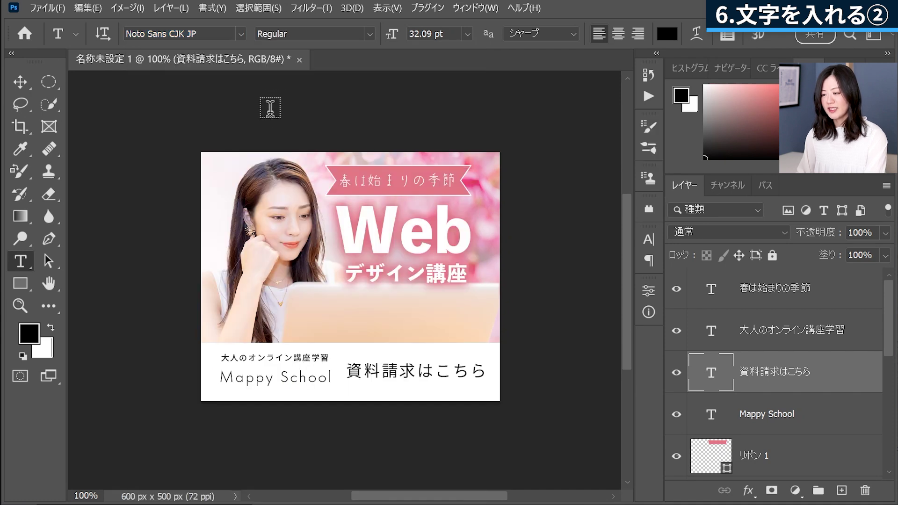
left_click(366, 34)
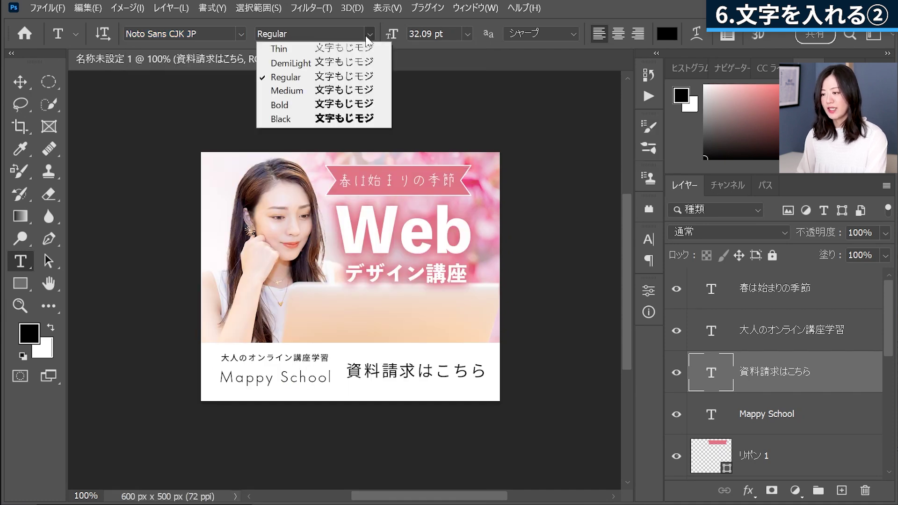
left_click(362, 105)
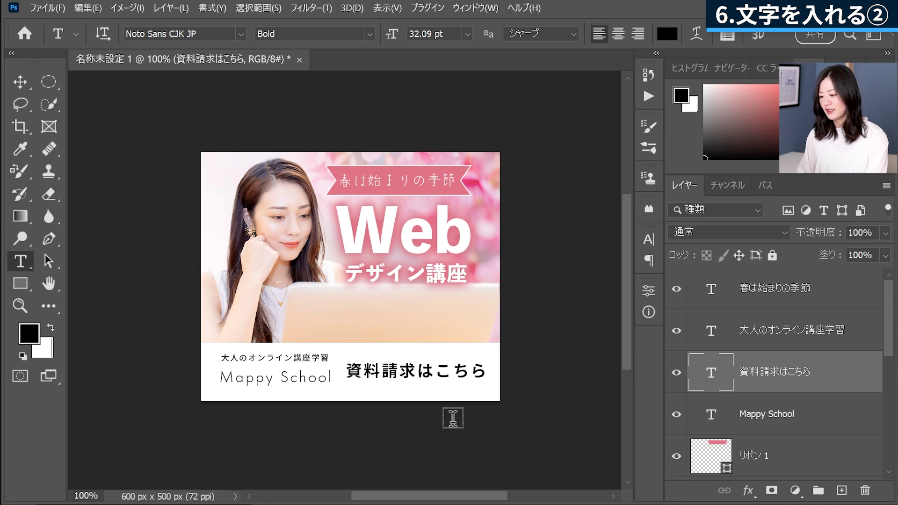
- Nudge 資料請求はこちら left, then shift all three bottom texts slightly left and down
key("ctrl+t")
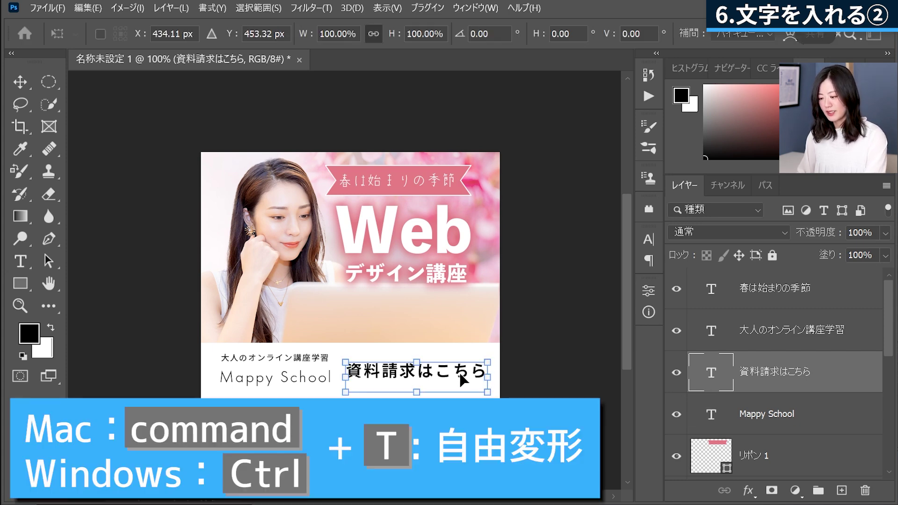
left_click_drag(463, 380, 458, 380)
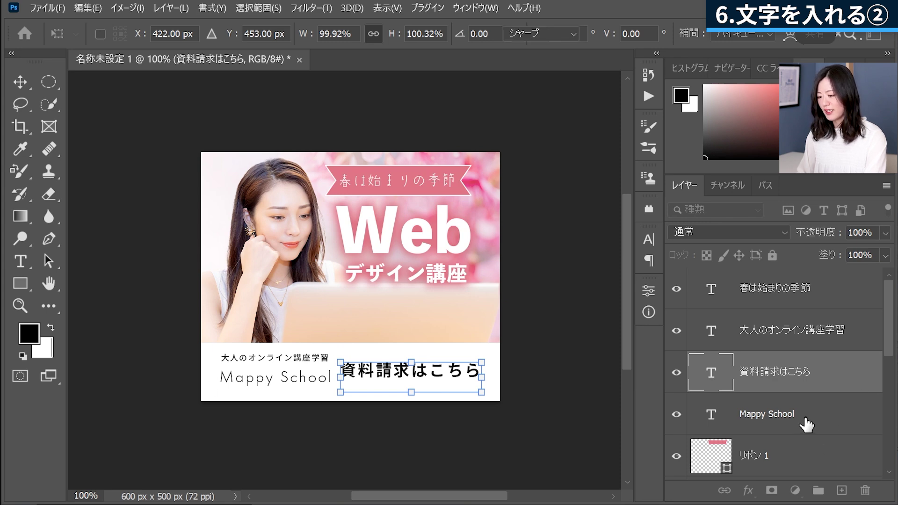
left_click(809, 424)
left_click(814, 344, "shift")
key("ctrl+t")
left_click_drag(340, 378, 334, 382)
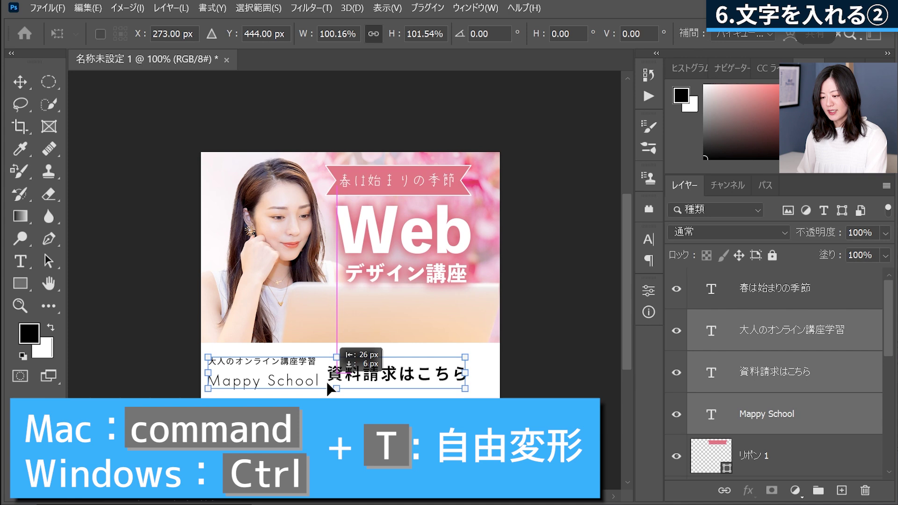
key("Return")
key("t")
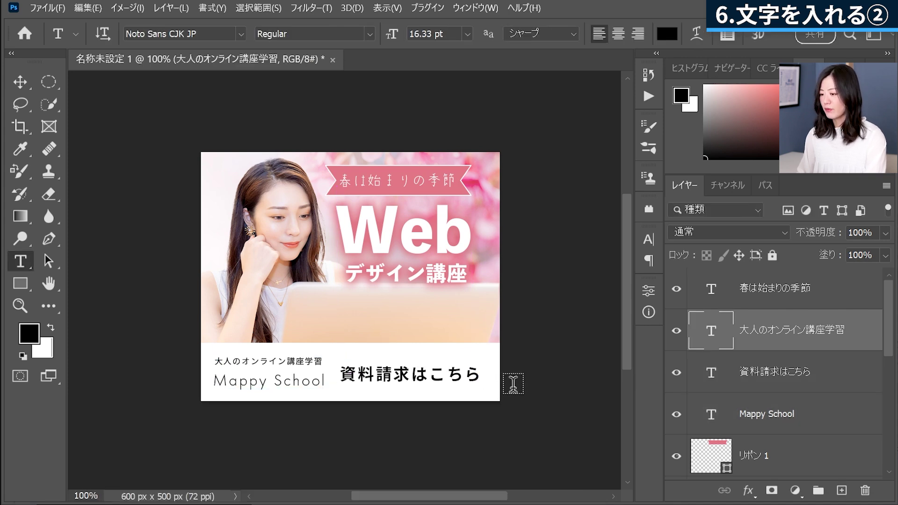
left_click_drag(24, 292, 87, 320)
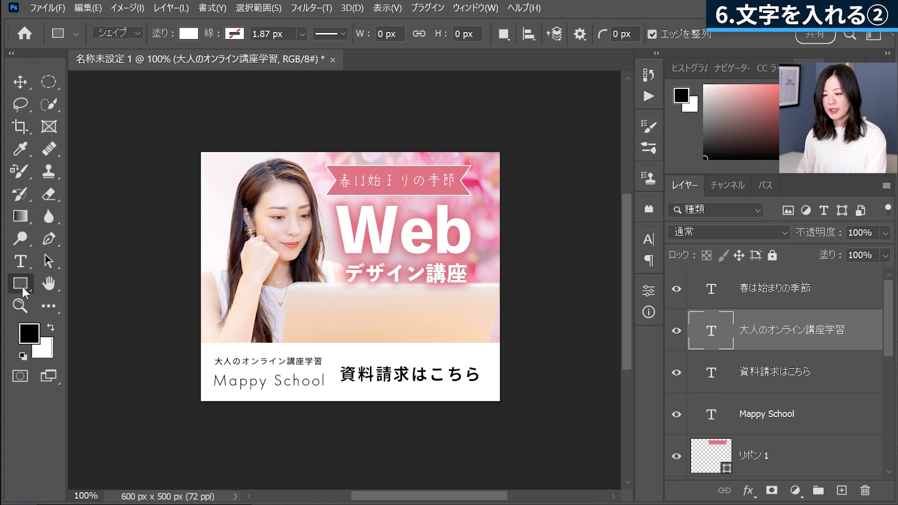
- Draw a small white triangle shape, 三角形 1
left_click(87, 320)
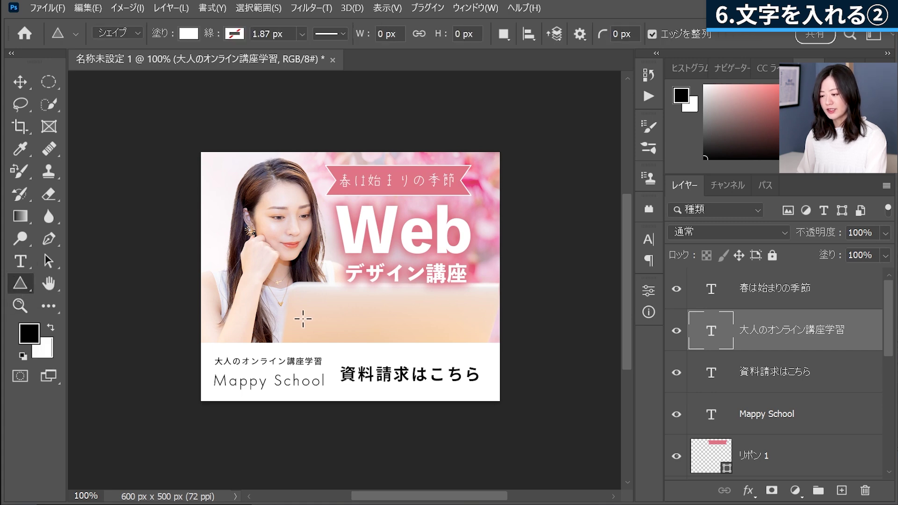
left_click_drag(373, 309, 404, 325)
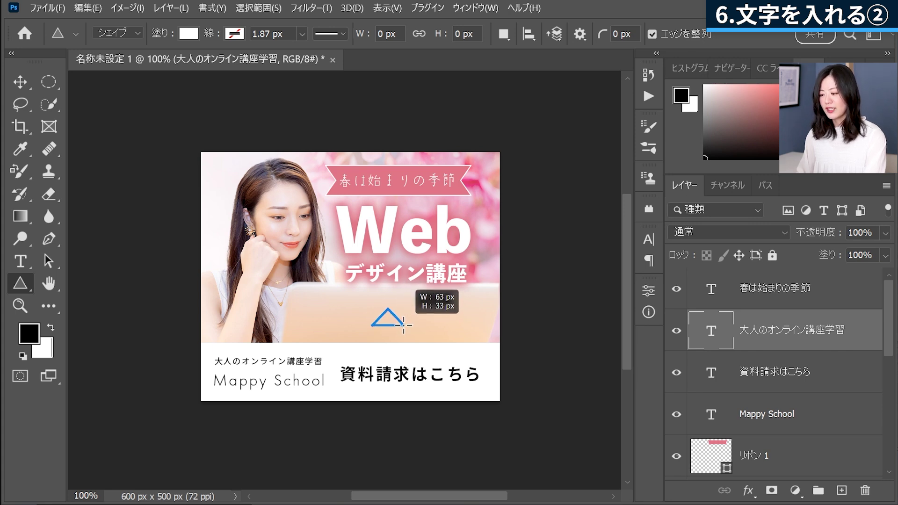
left_click_drag(404, 325, 394, 320)
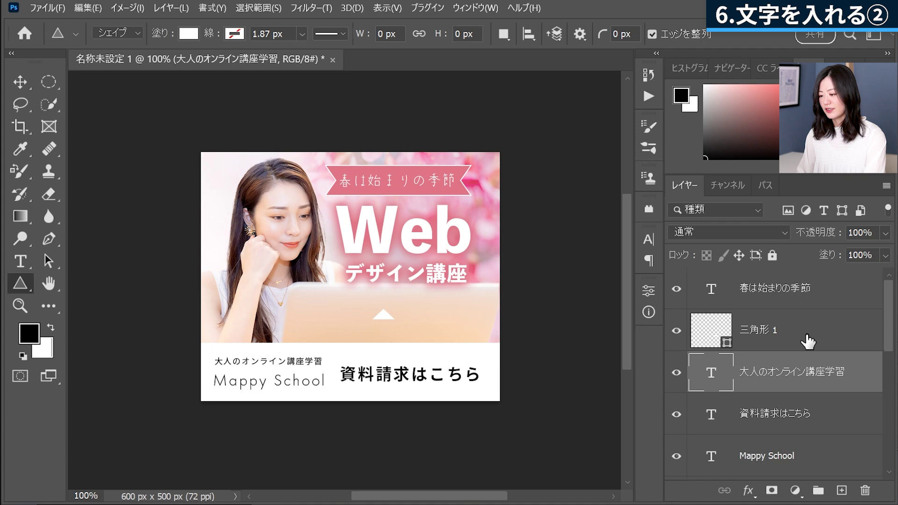
left_click(808, 342)
- Rotate the triangle 90° clockwise and place it just right of 資料請求はこちら
key("ctrl+t")
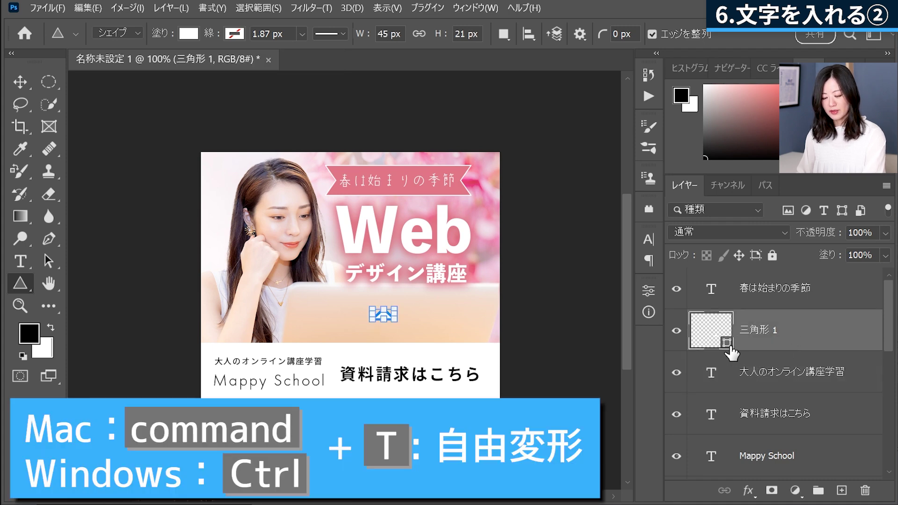
key("ctrl+t")
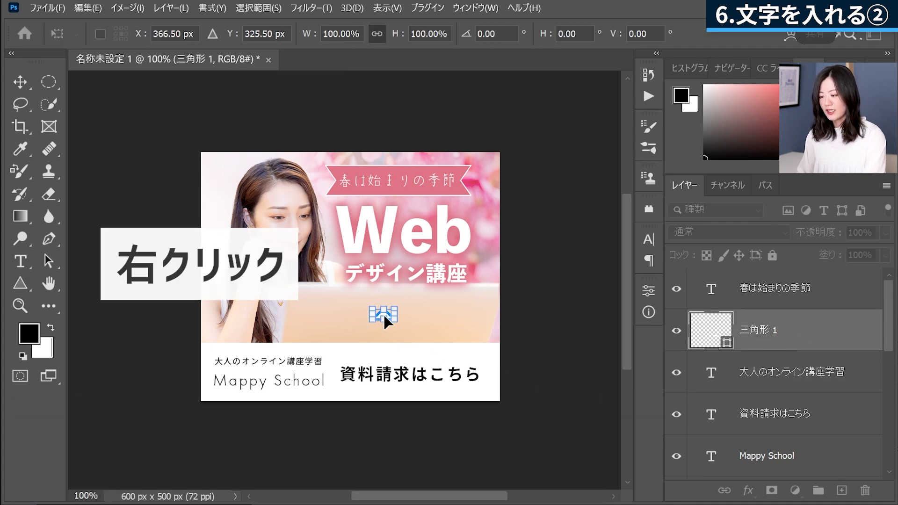
right_click(385, 315)
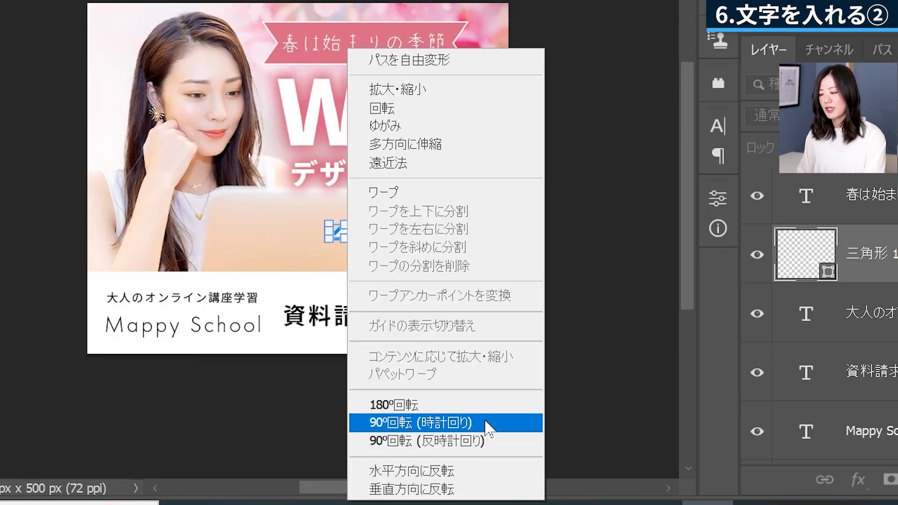
left_click(486, 423)
key("Return")
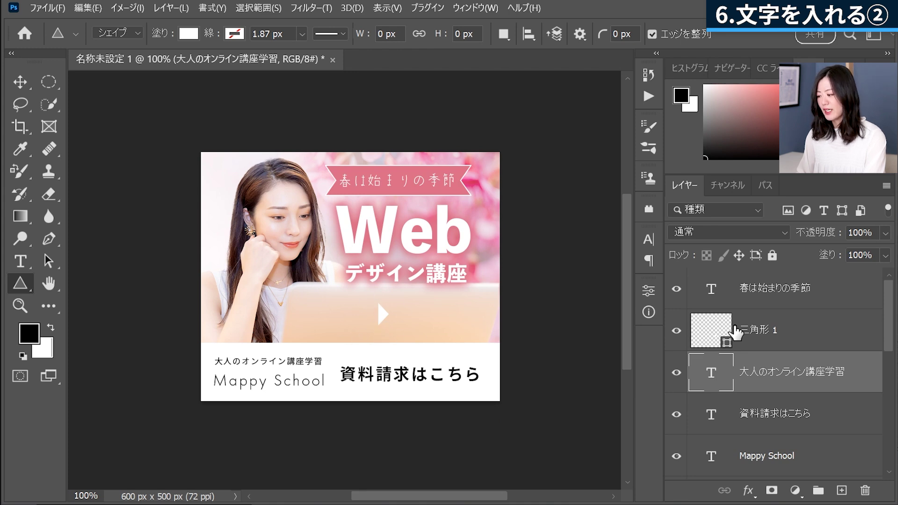
left_click(793, 343)
key("ctrl+t")
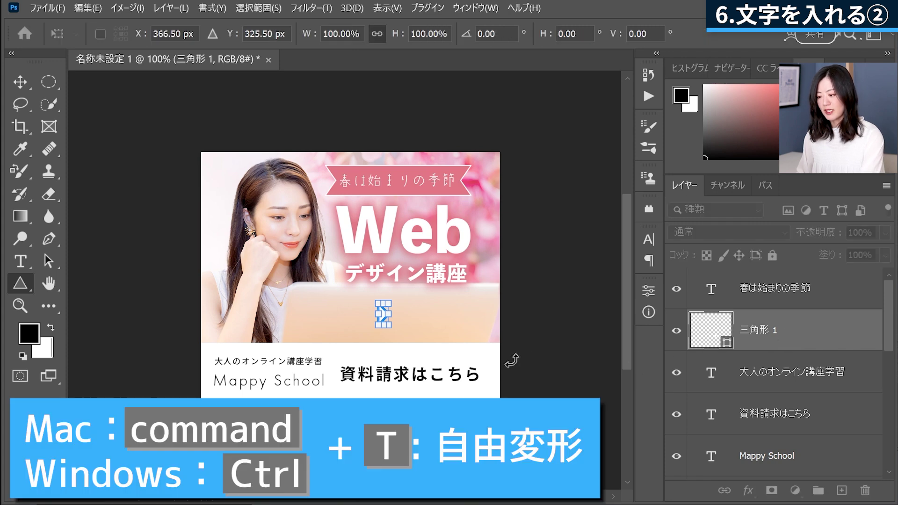
left_click_drag(382, 318, 487, 377)
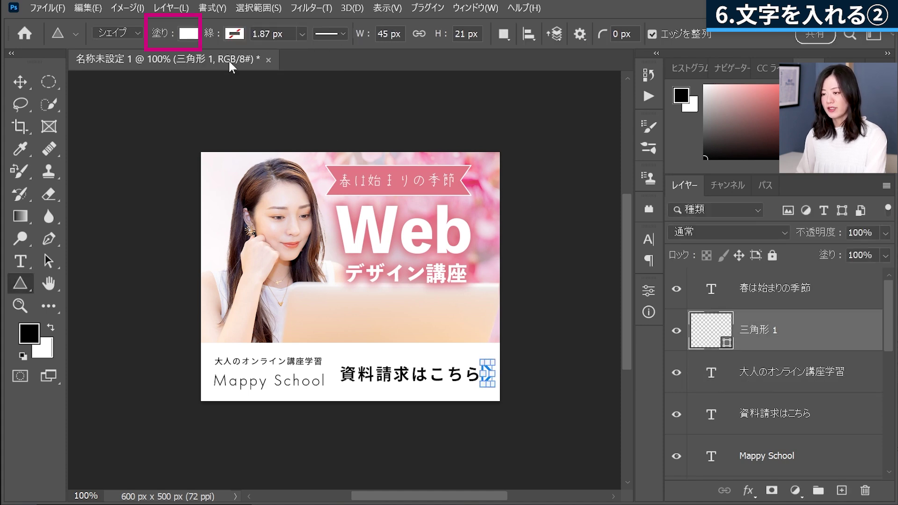
- Fill the arrow triangle black and squash it to a shorter height
left_click(194, 34)
left_click(83, 120)
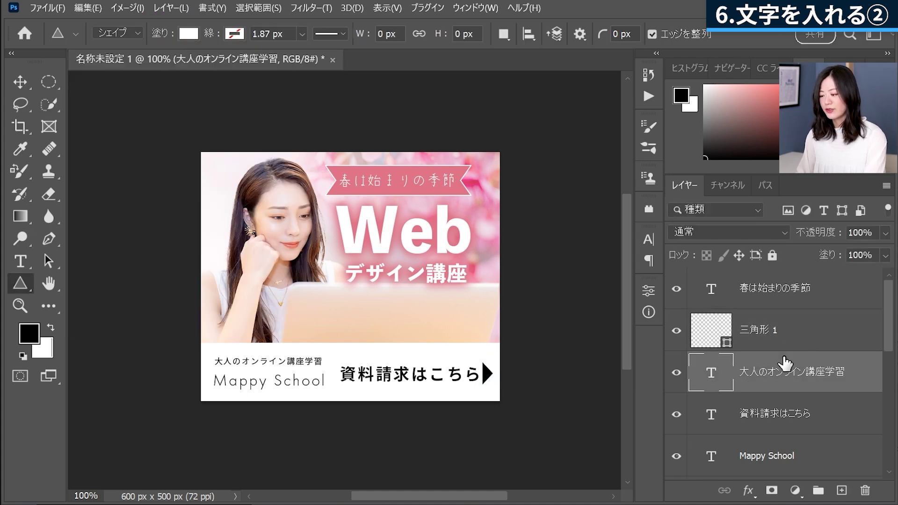
key("ctrl+t")
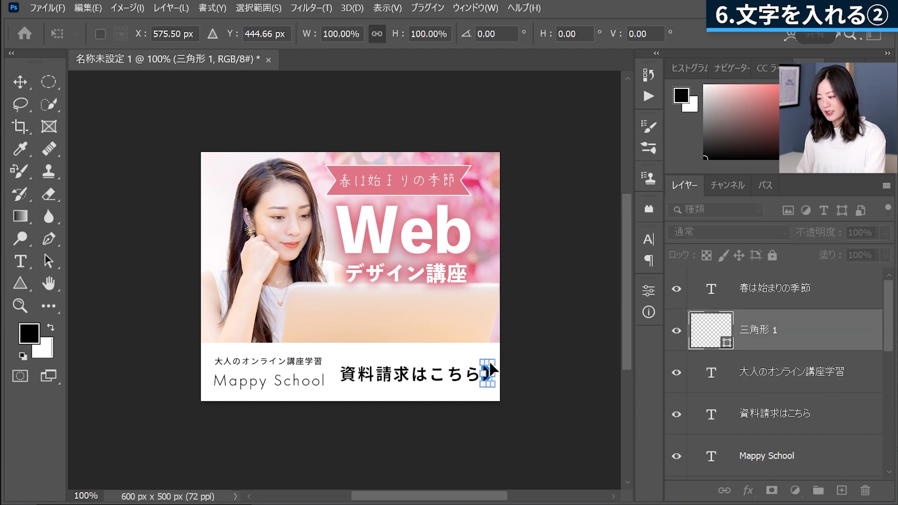
left_click_drag(487, 359, 489, 382)
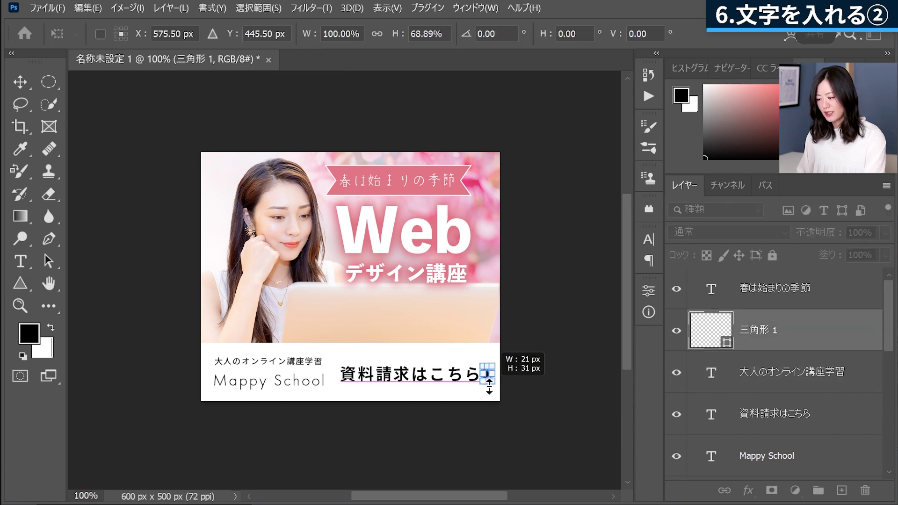
key("Return")
left_click(814, 354)
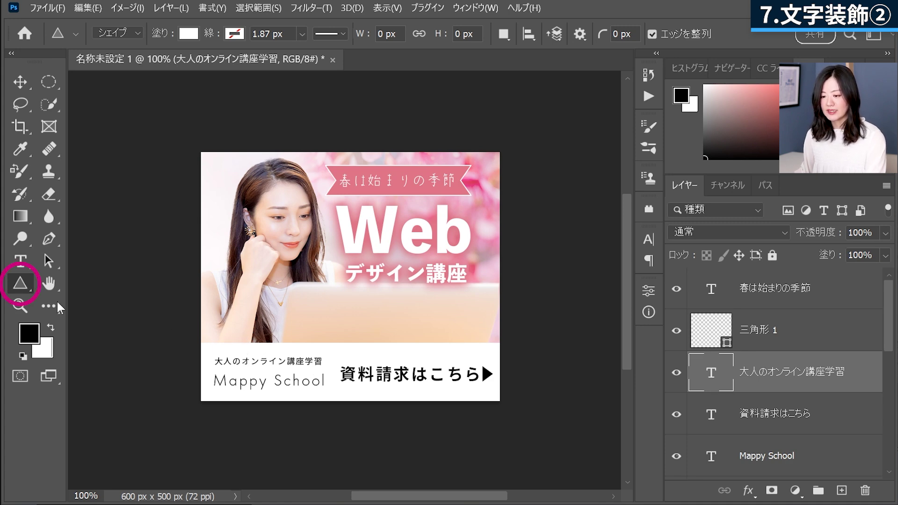
- Draw a pink, stroke-free rectangle over the 大人のオンライン講座学習 caption
right_click(27, 290)
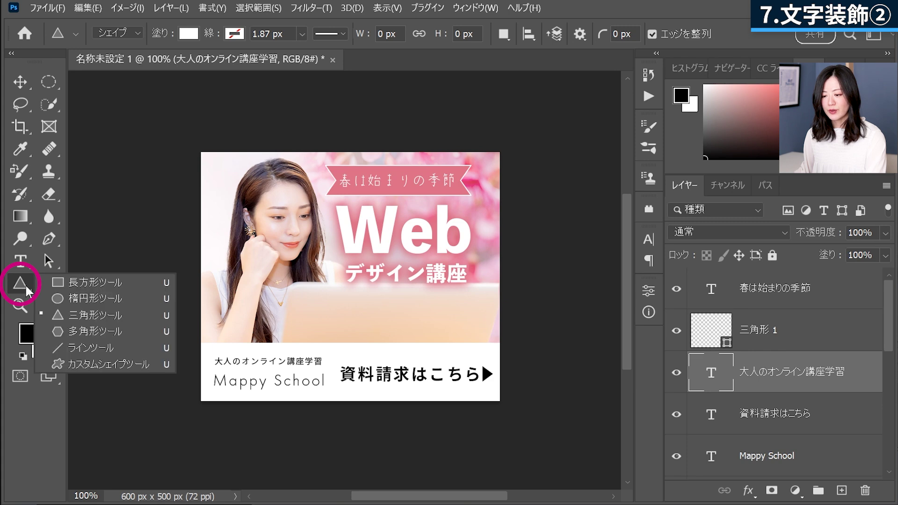
left_click(56, 280)
left_click_drag(210, 354, 326, 367)
left_click(603, 213)
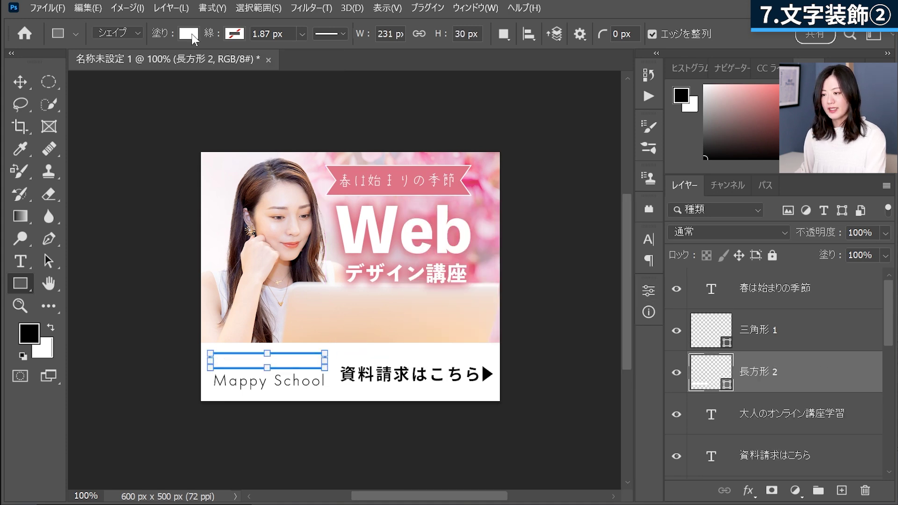
left_click(189, 34)
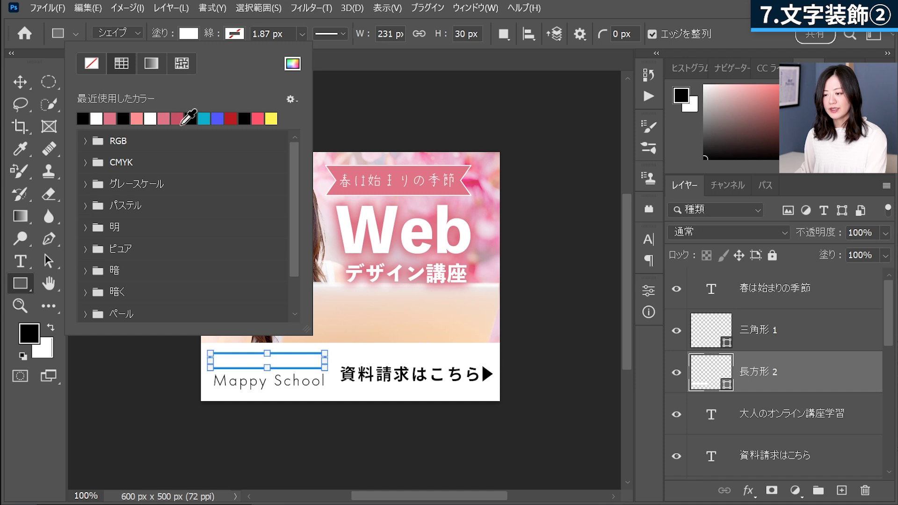
left_click(181, 118)
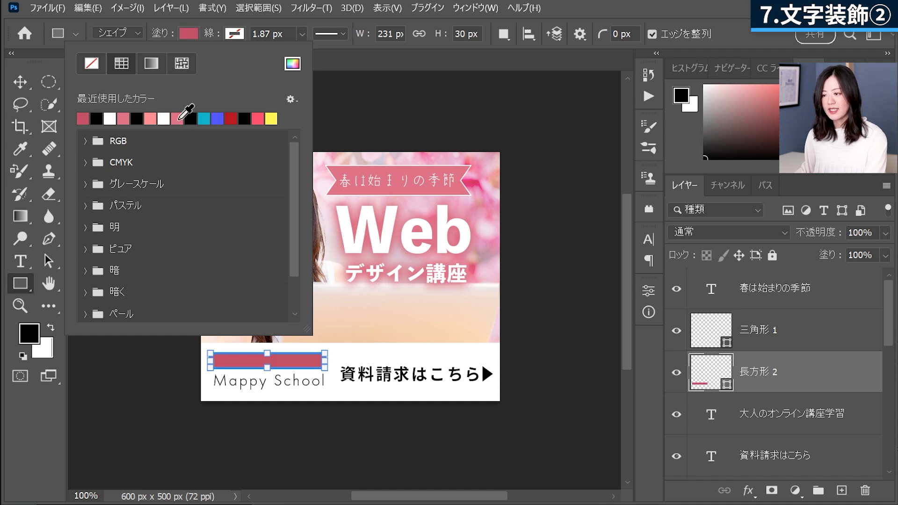
left_click(236, 34)
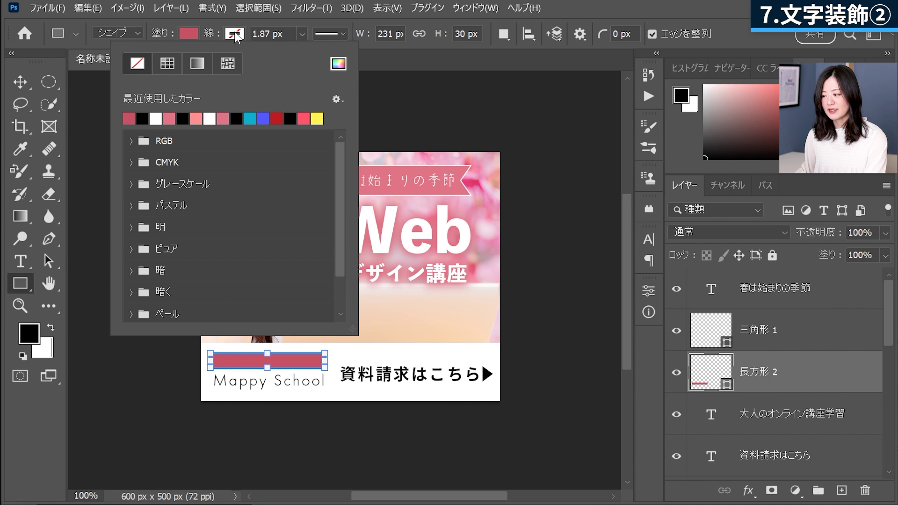
left_click(236, 35)
- Move the 長方形 2 layer beneath the 大人のオンライン講座学習 text layer
left_click(839, 413)
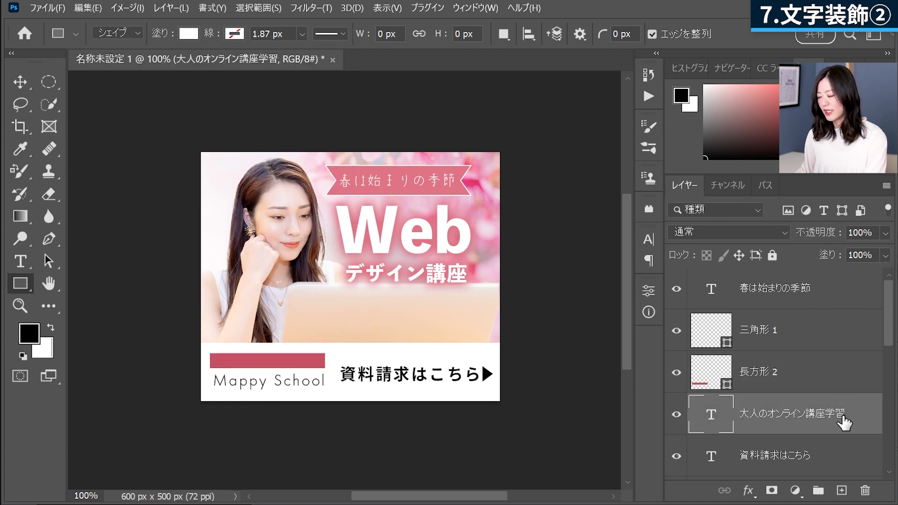
left_click(837, 387)
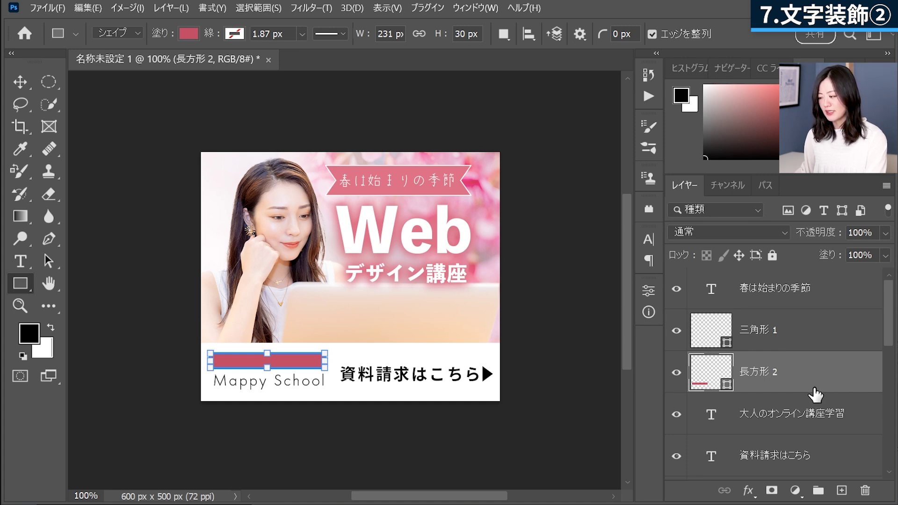
left_click_drag(819, 383, 796, 436)
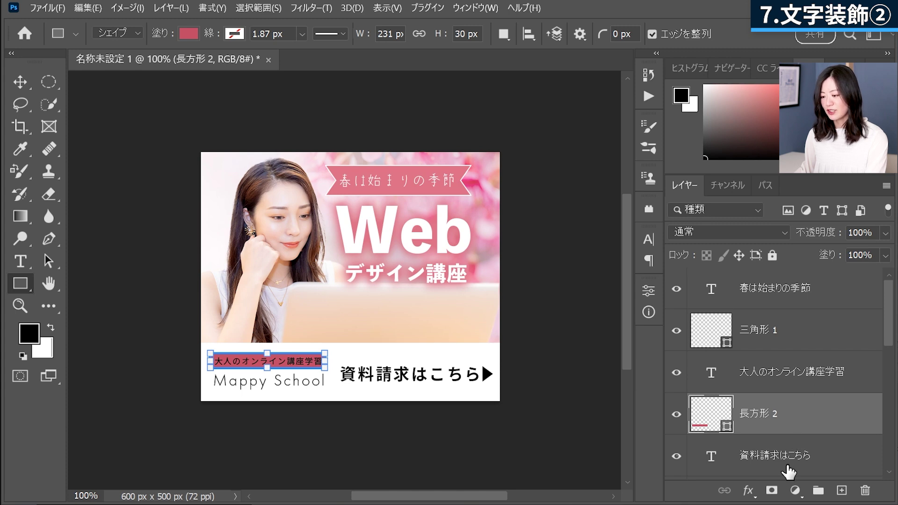
left_click(799, 391)
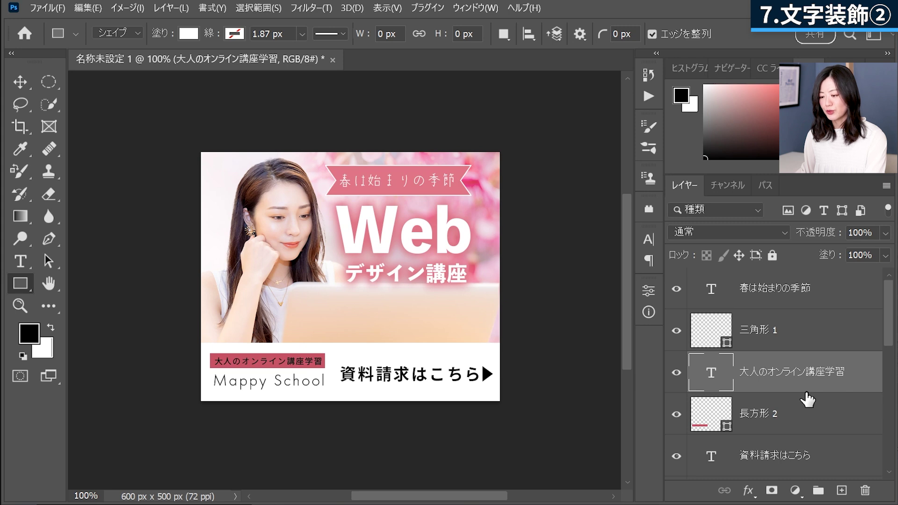
- Set the Type tool's text colour to white (ffffff)
left_click(27, 265)
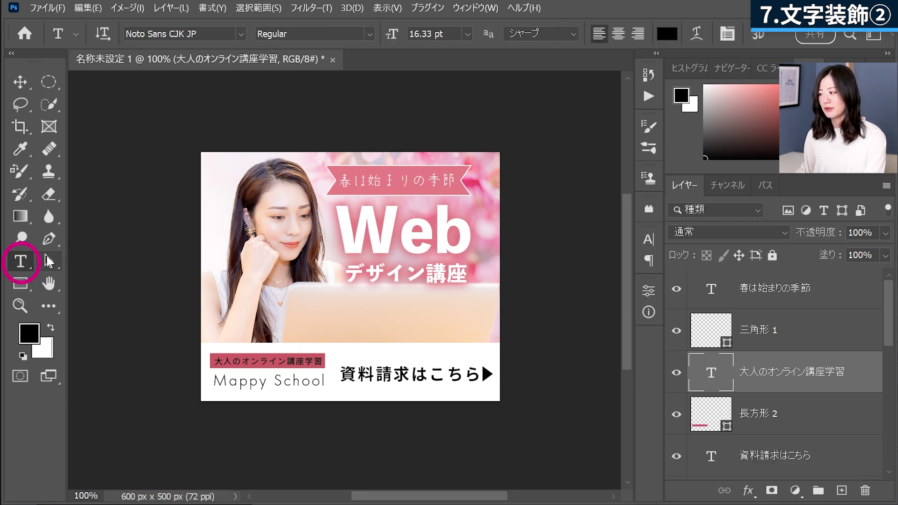
left_click(666, 35)
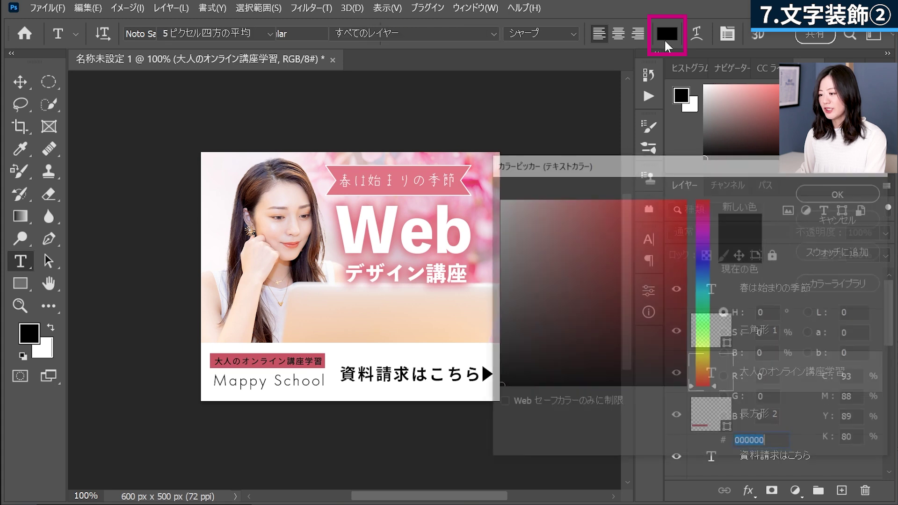
type("ffffff")
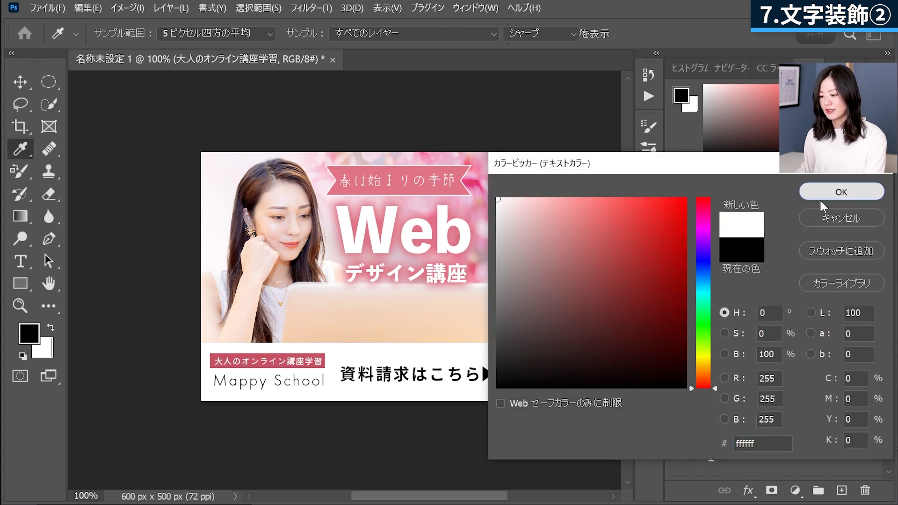
left_click(835, 191)
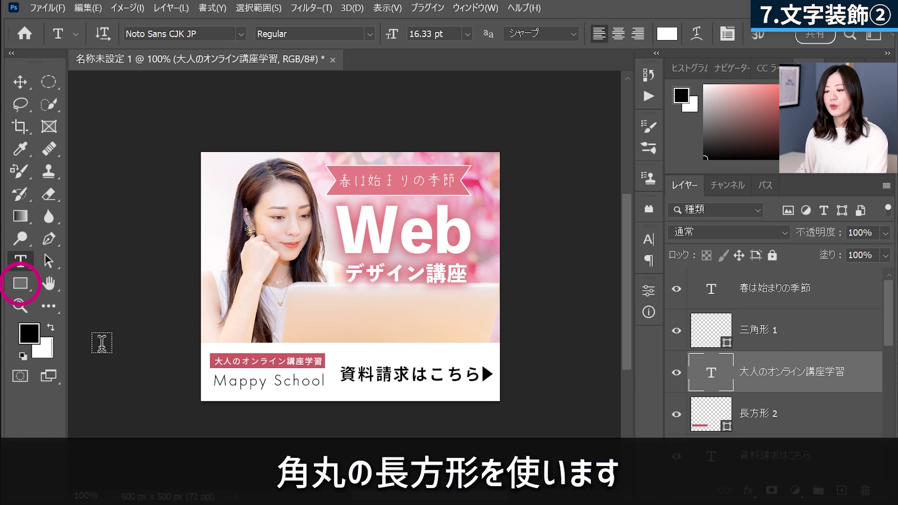
left_click(19, 287)
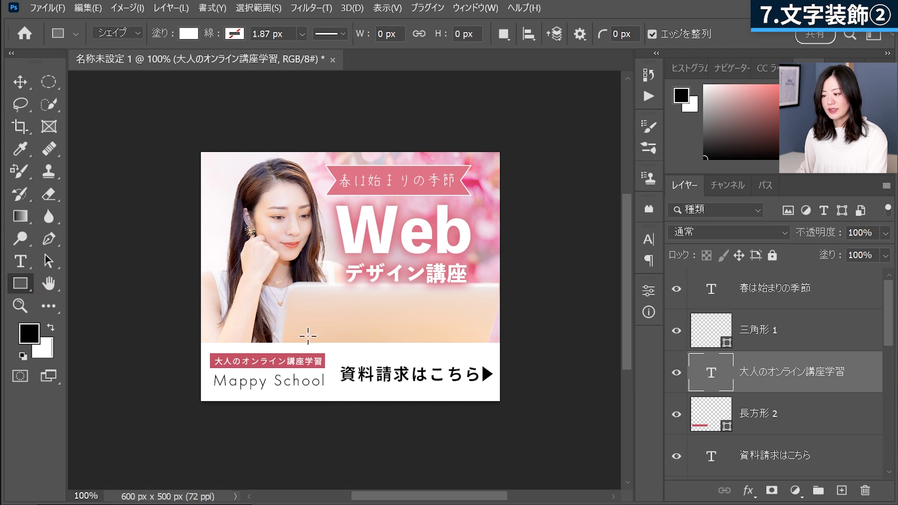
- Draw a pink rectangle over the button text and round its corners into a pill
left_click(189, 33)
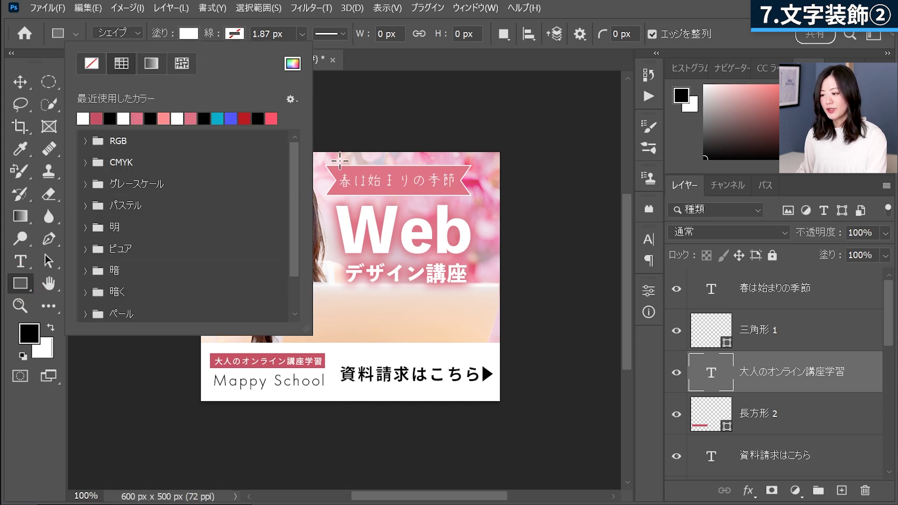
left_click(137, 118)
left_click(377, 426)
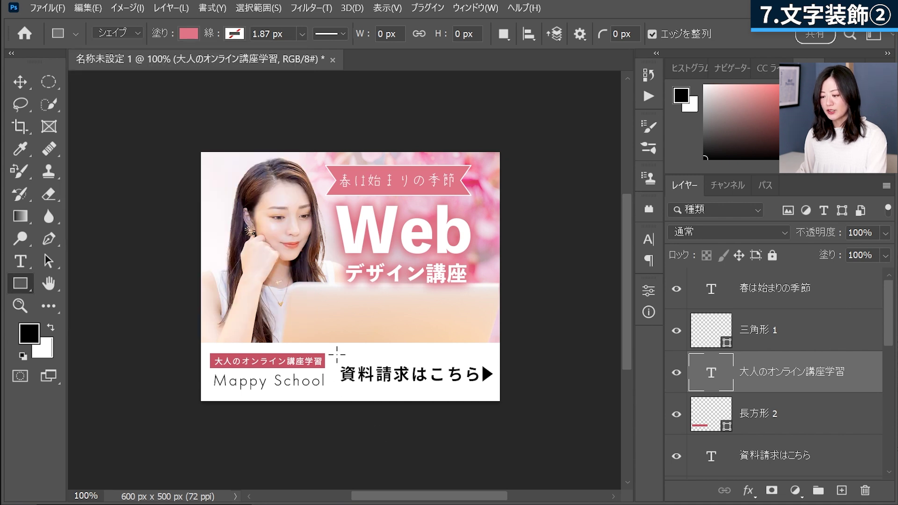
left_click_drag(335, 357, 496, 389)
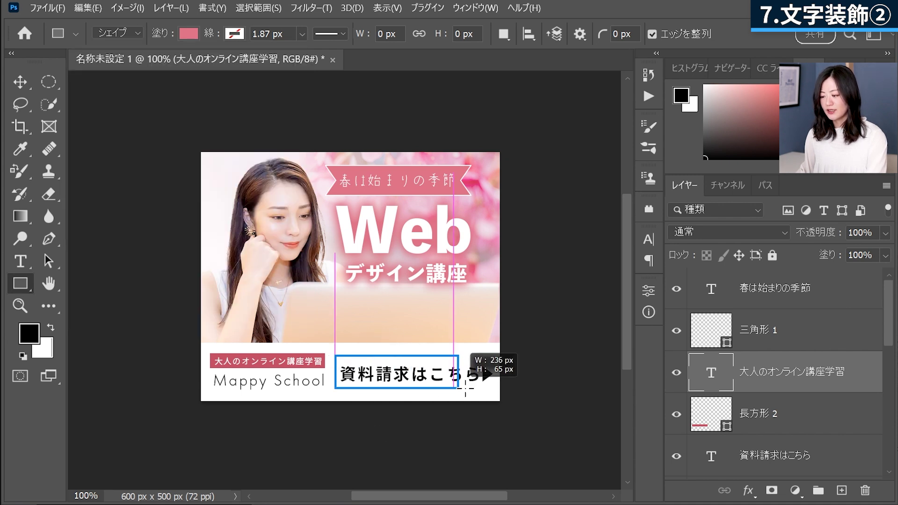
left_click_drag(496, 389, 498, 390)
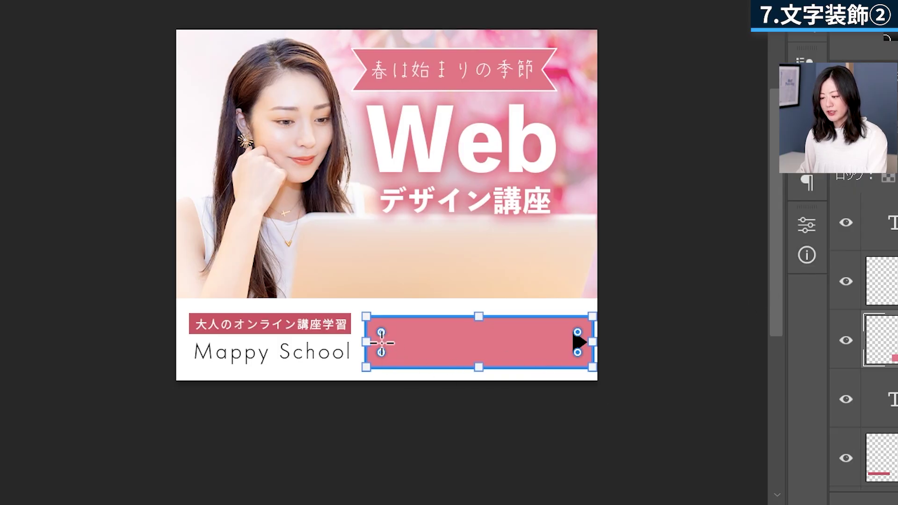
left_click_drag(383, 333, 389, 331)
key("alt+bracketleft")
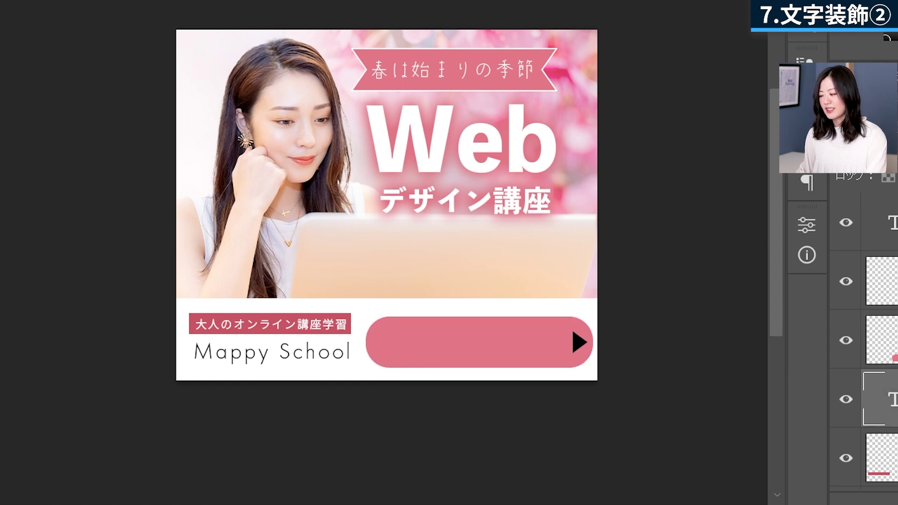
- Move layer 長方形 3 beneath the 資料請求はこちら text layer
left_click(815, 377)
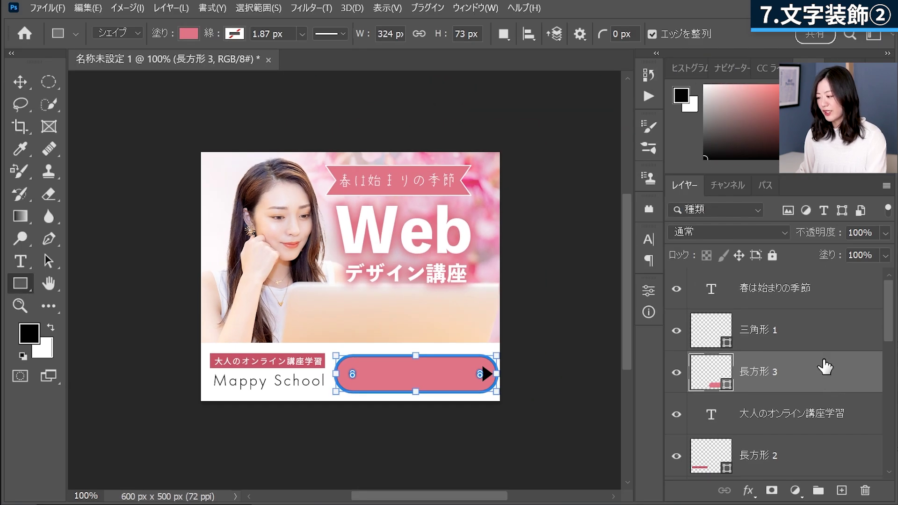
left_click_drag(825, 379, 804, 465)
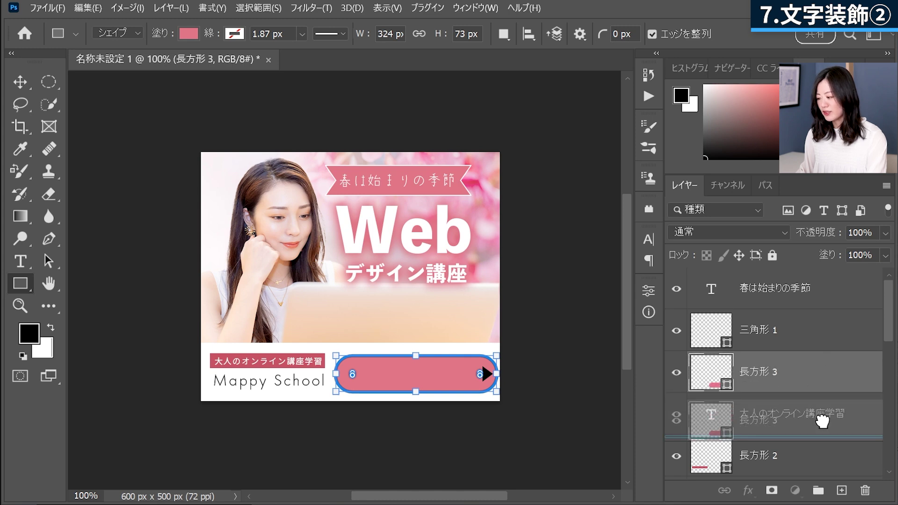
left_click_drag(803, 465, 799, 405)
left_click(802, 464)
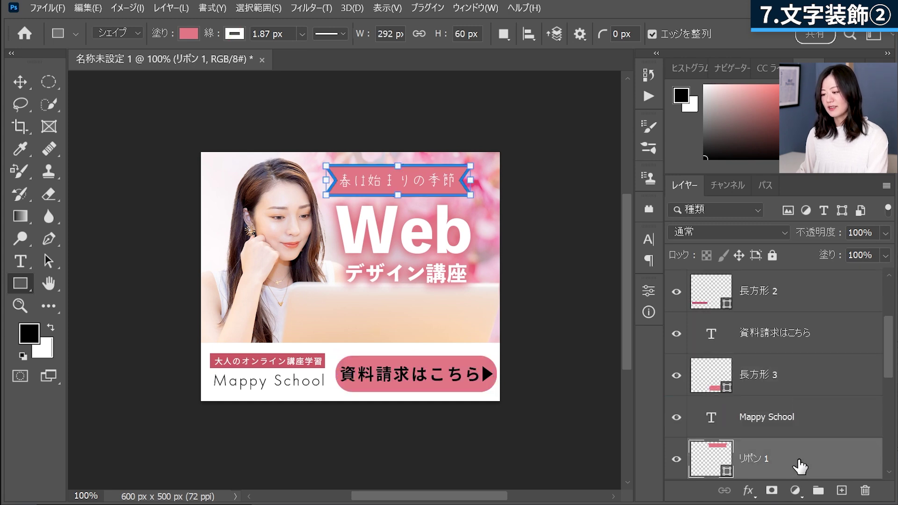
- Make the 資料請求はこちら button text white (ffffff)
left_click(802, 340)
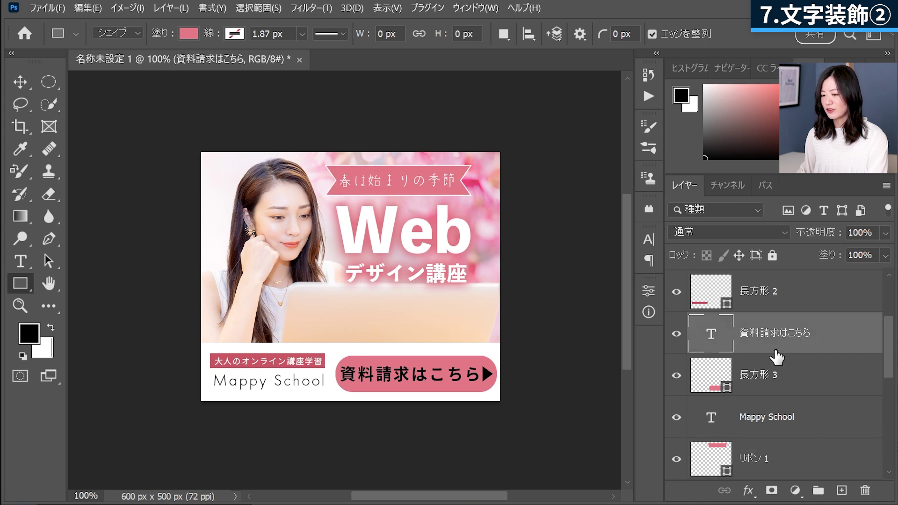
key("t")
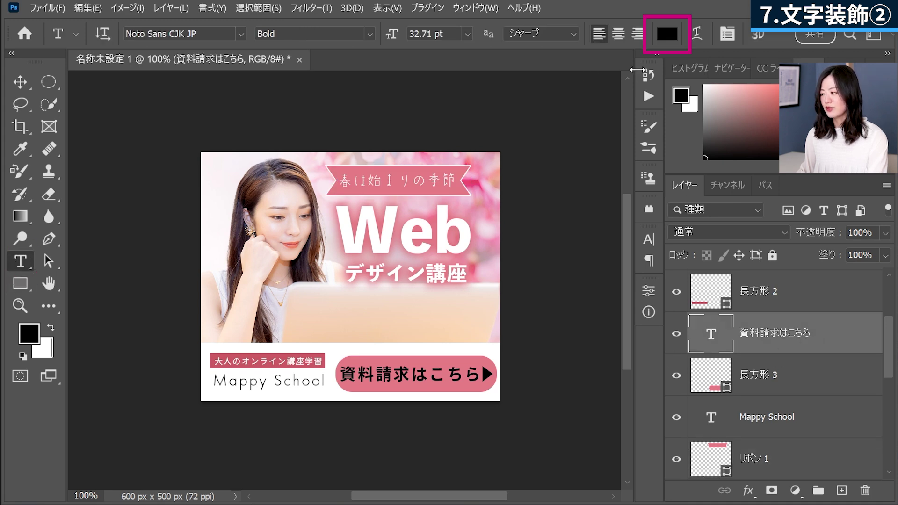
left_click(667, 35)
type("ffffff")
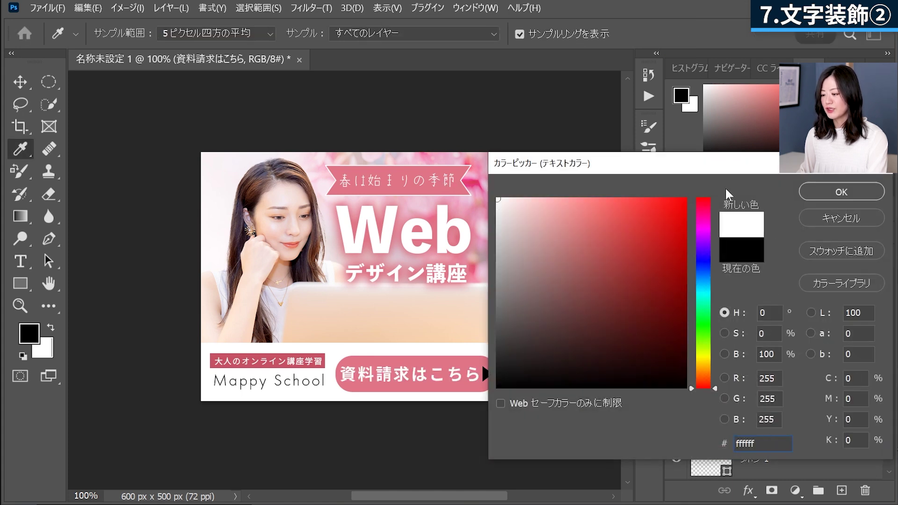
left_click(842, 192)
- Give the arrow layer 三角形 1 a white fill using the Triangle tool
scroll(799, 346, "up", 3)
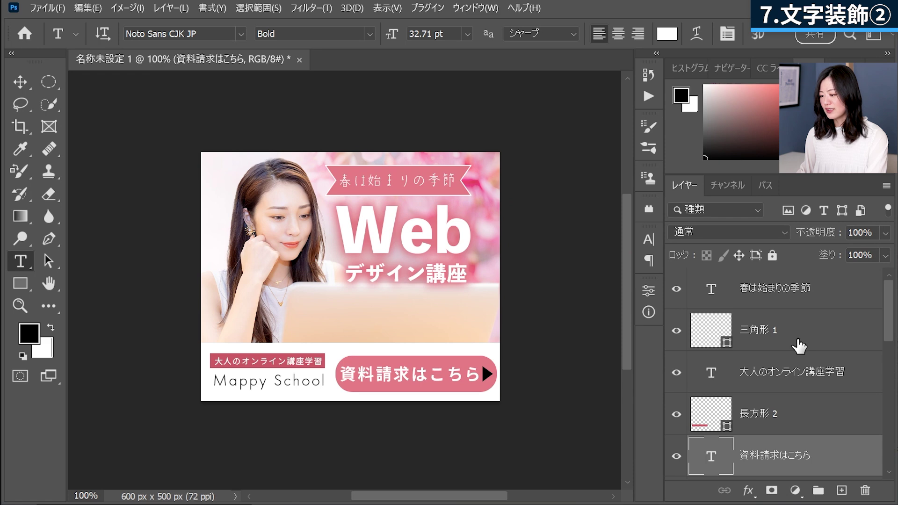
left_click(799, 347)
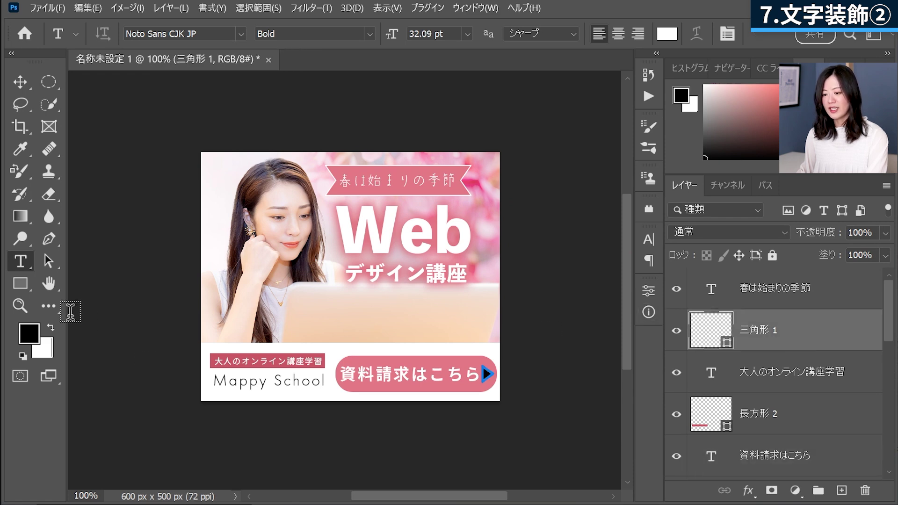
right_click(20, 283)
left_click(71, 314)
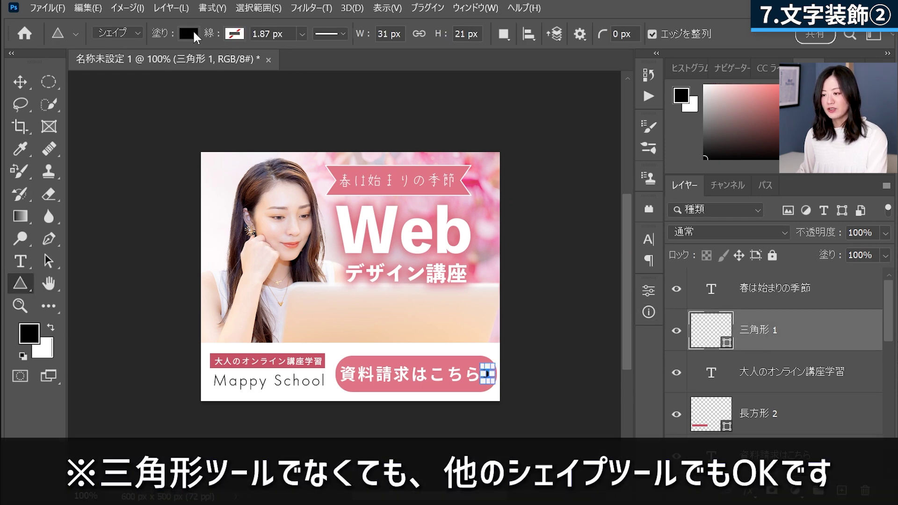
left_click(188, 33)
left_click(83, 119)
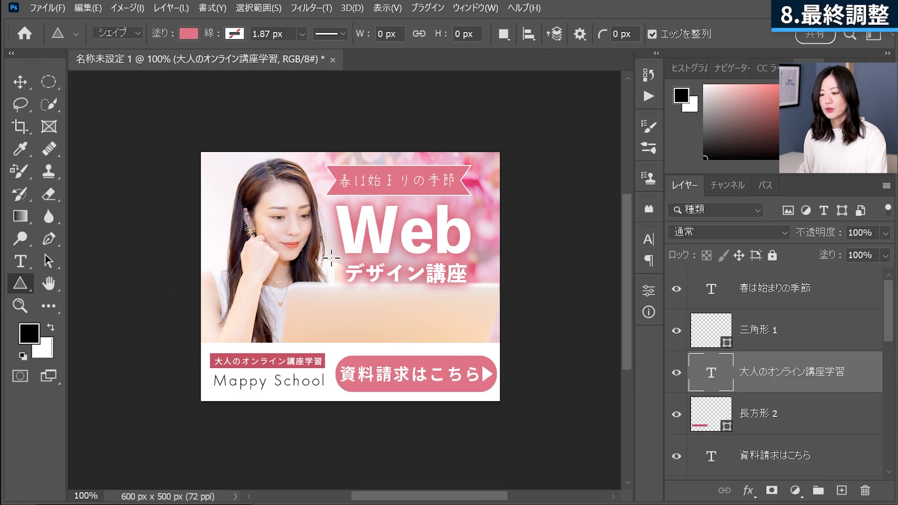
- Tighten the kerning between the Web headline letters with two Alt+Left nudges
left_click(26, 265)
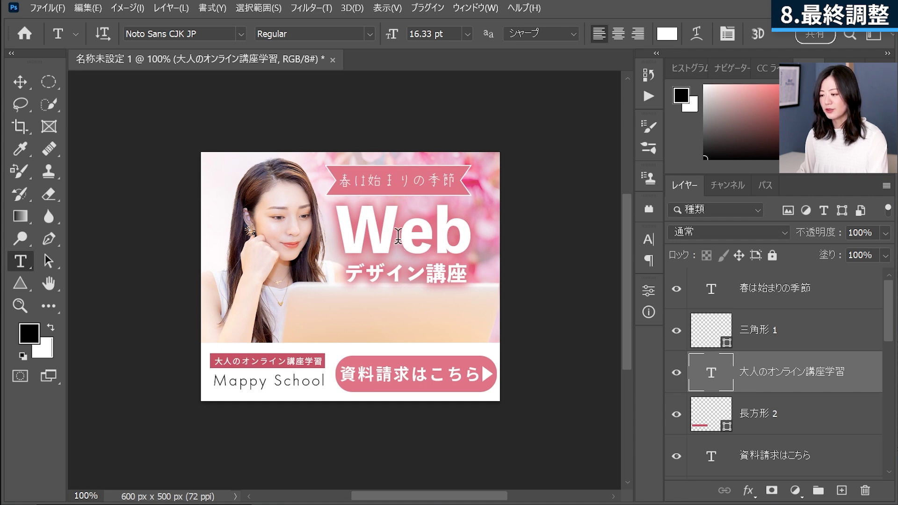
left_click(398, 236)
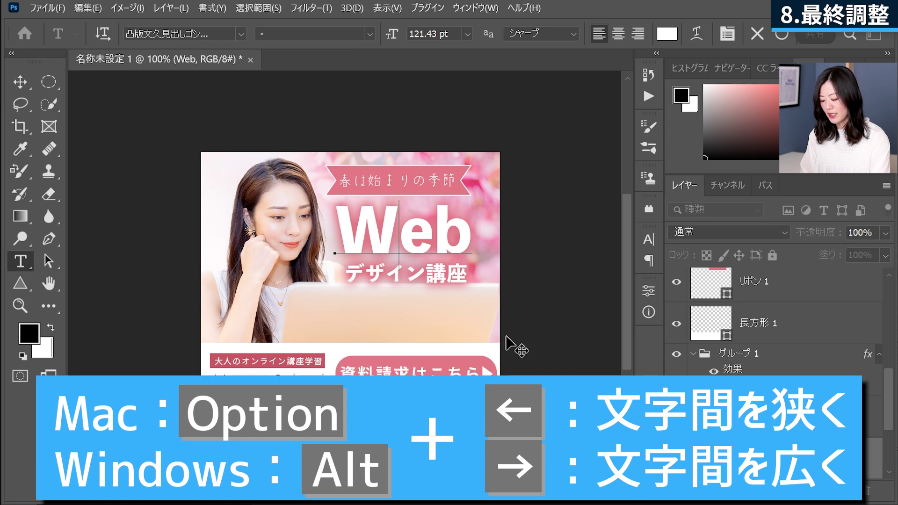
key("alt+Left")
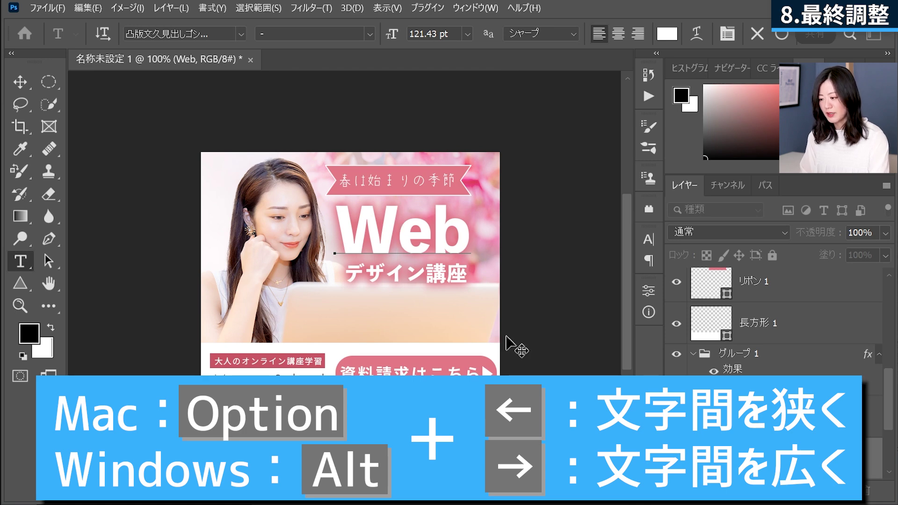
key("alt+Left")
key("alt+Left")
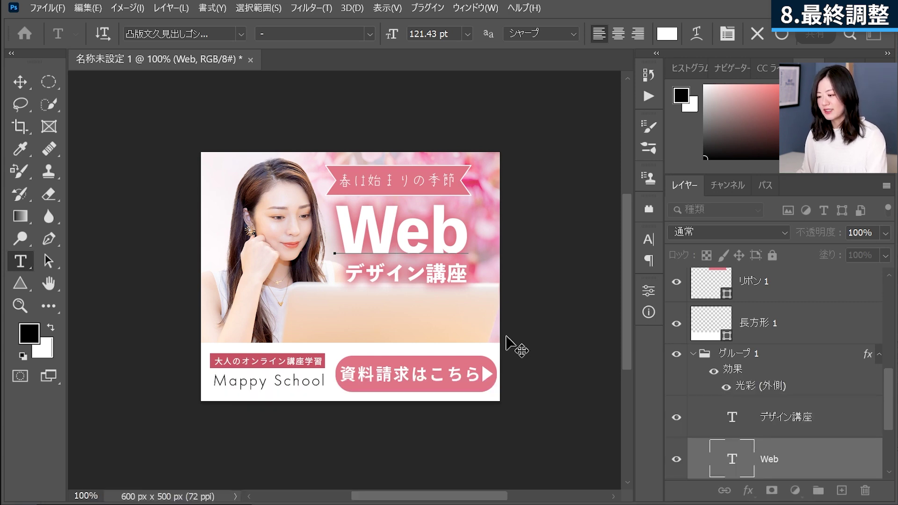
- Adjust the character spacing in デザイン講座 and commit the text edit
left_click(449, 280)
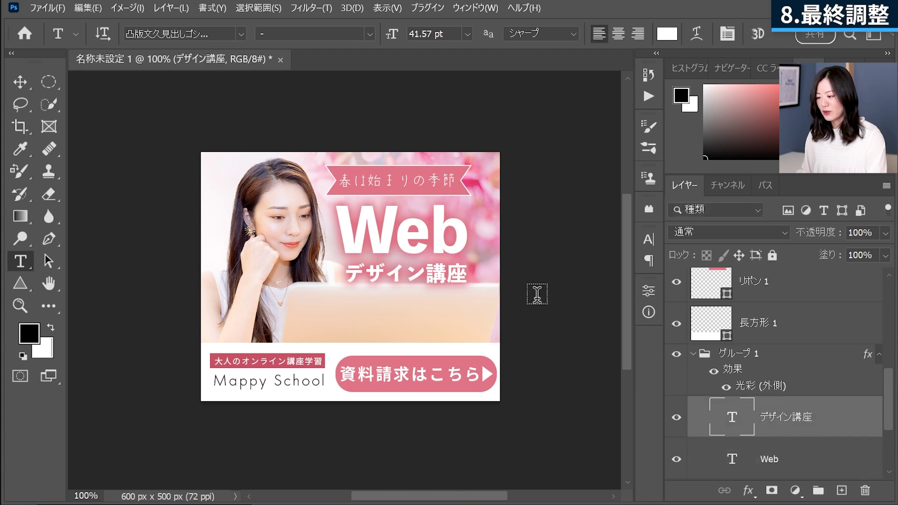
left_click(448, 276)
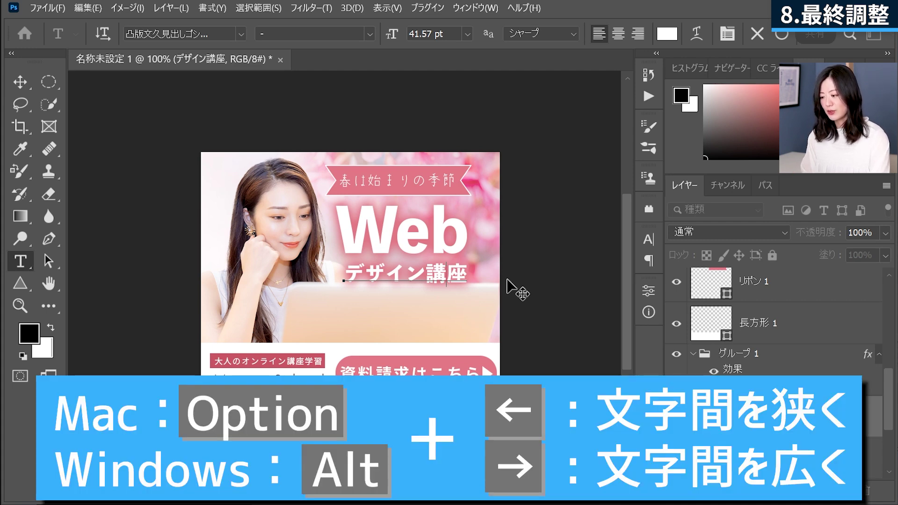
key("alt+Right")
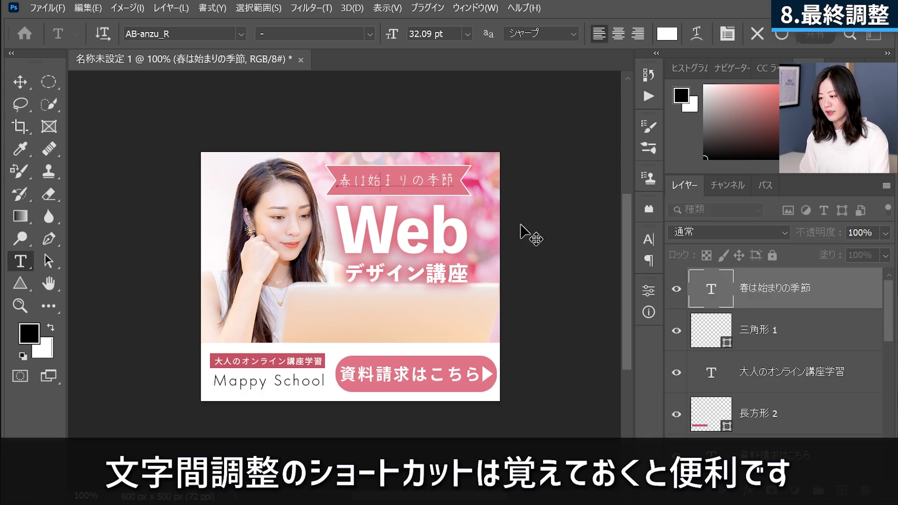
key("ctrl+Return")
left_click(772, 330)
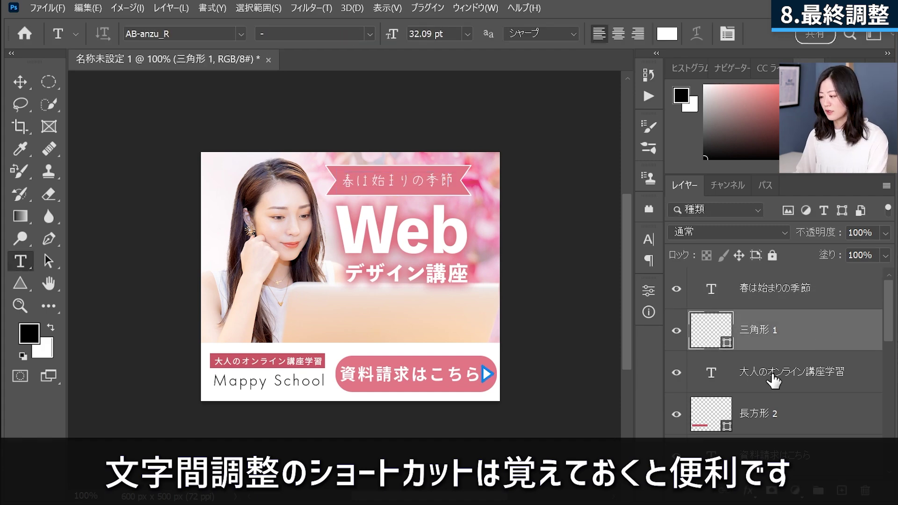